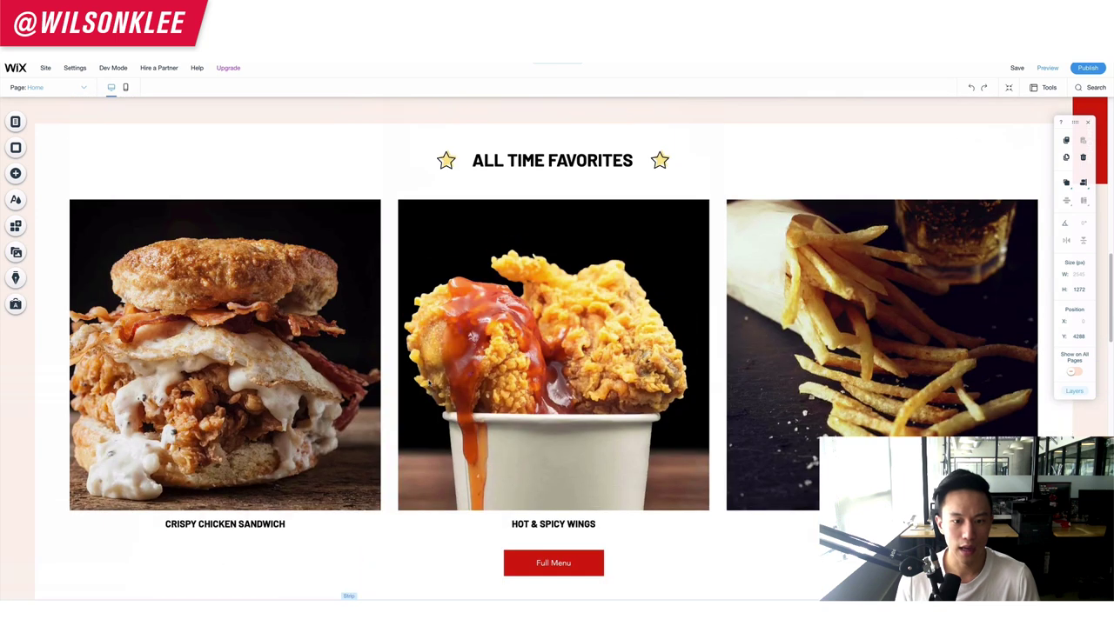
Step: Examine the images and title settings of the All Time Favorites gallery on the home page, and close its media organizer
scroll(500, 362, down, 3)
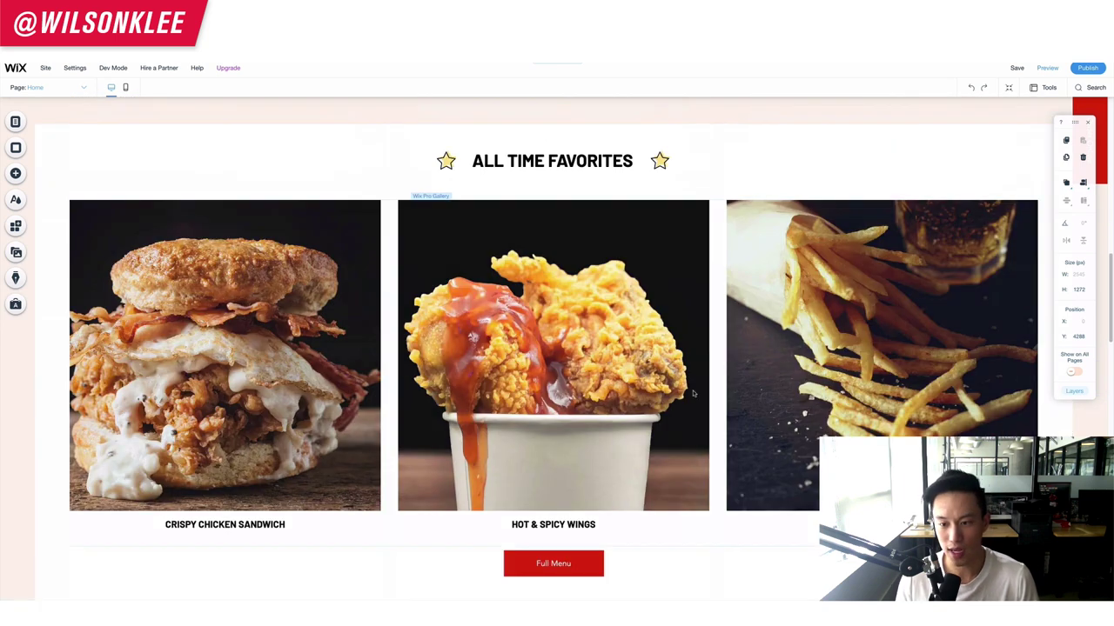
scroll(644, 410, up, 6)
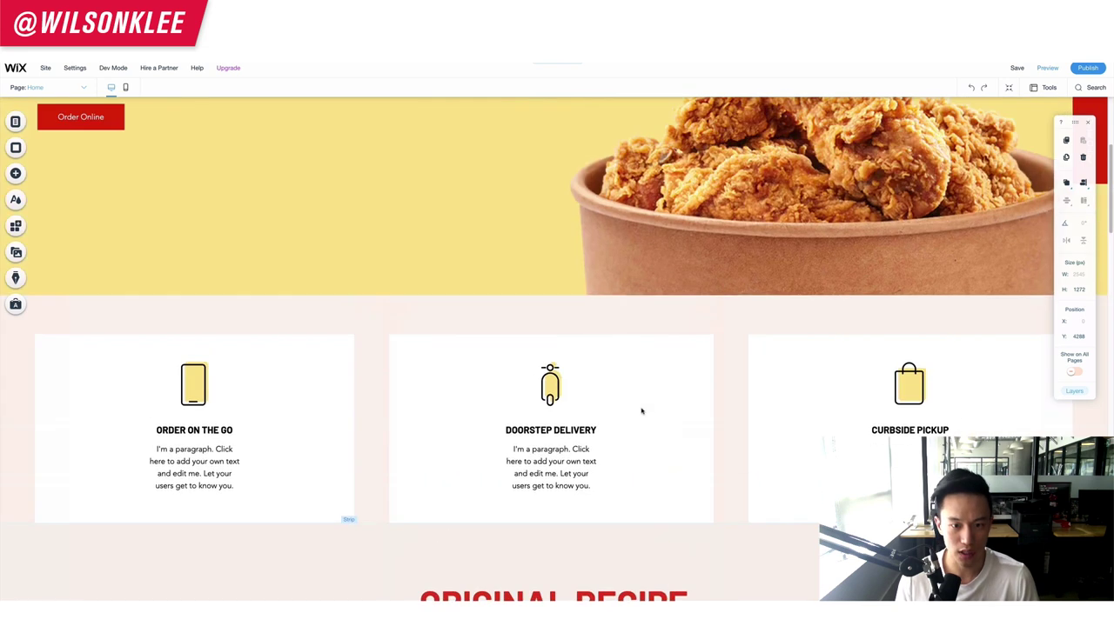
scroll(616, 409, down, 3)
scroll(617, 409, down, 3)
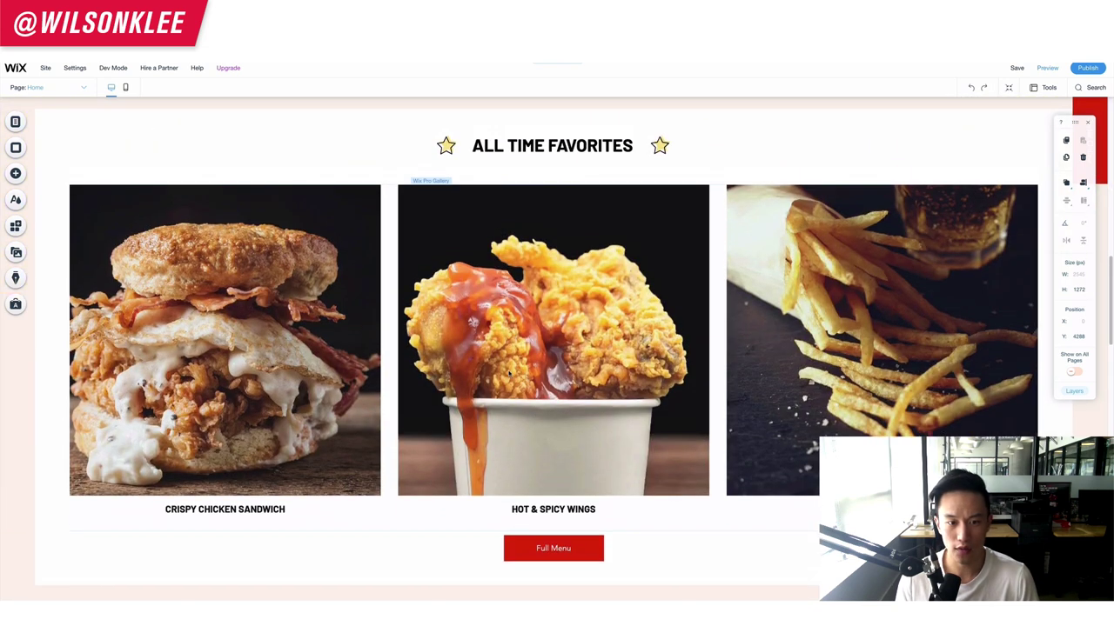
double_click(509, 369)
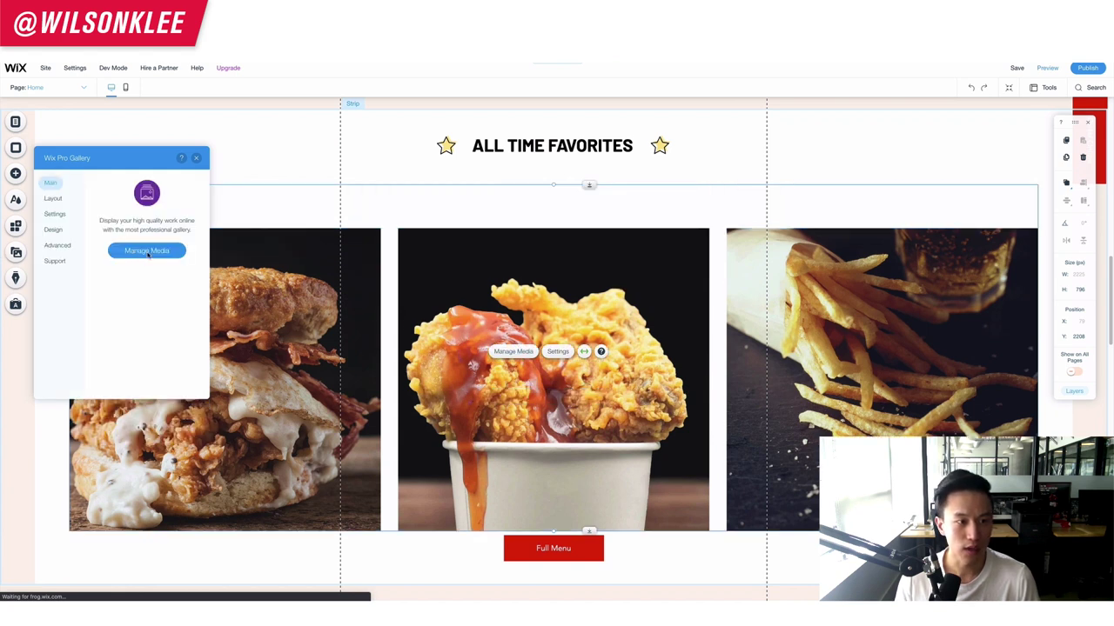
click(146, 250)
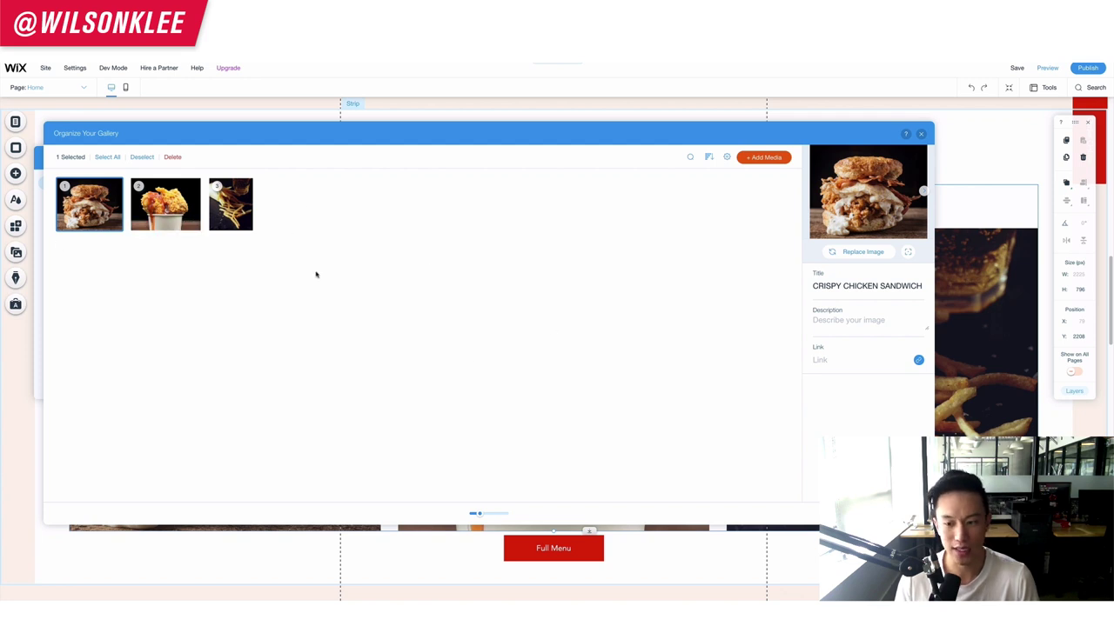
click(920, 133)
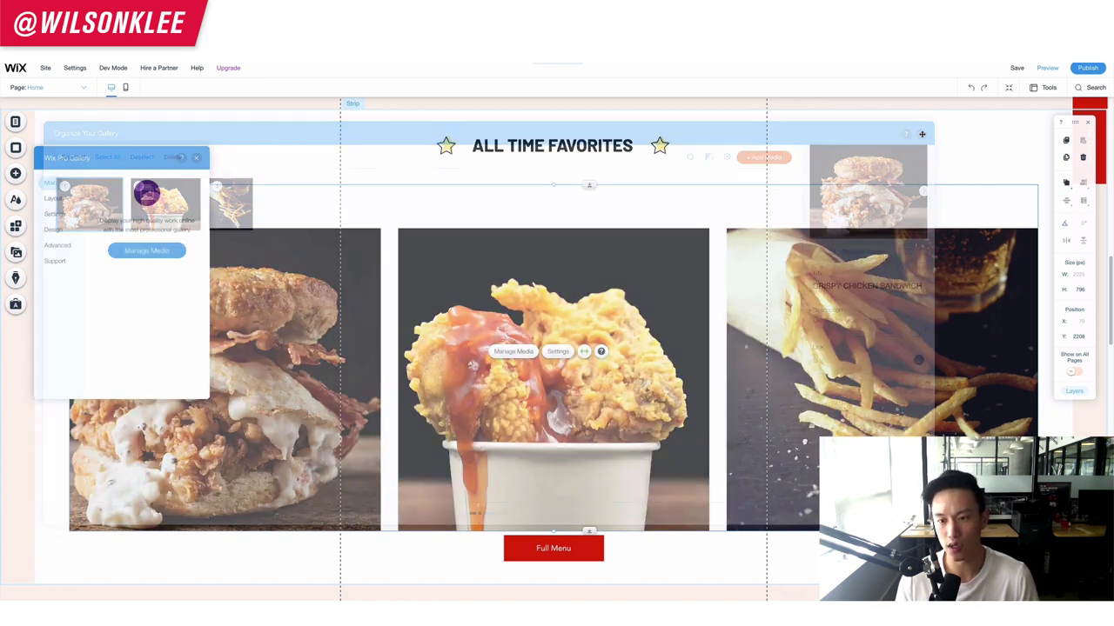
click(196, 157)
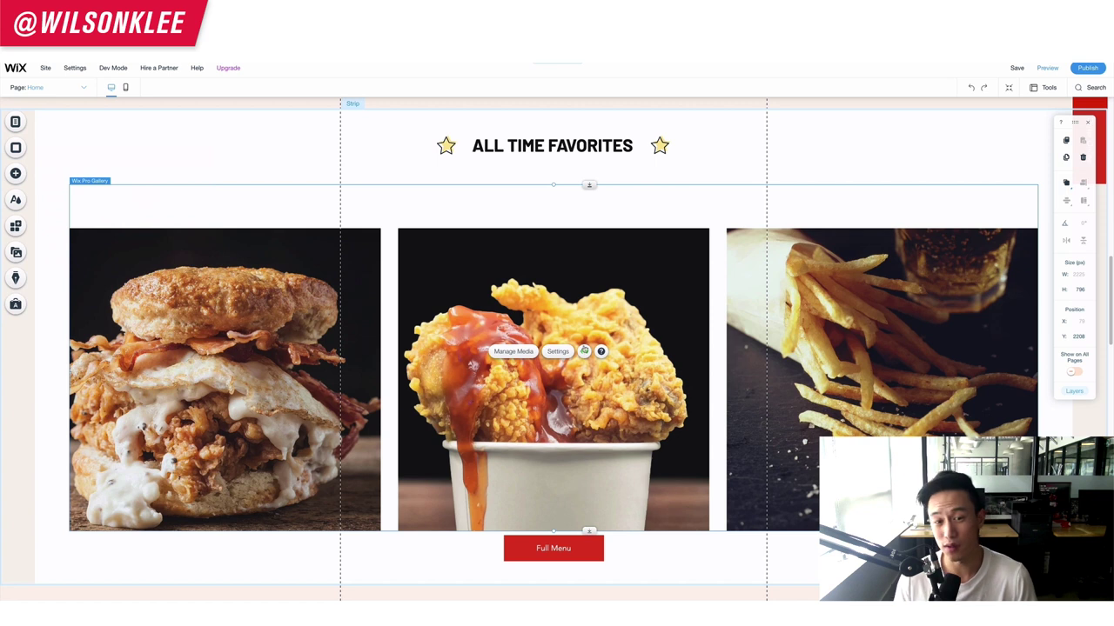
scroll(663, 338, up, 3)
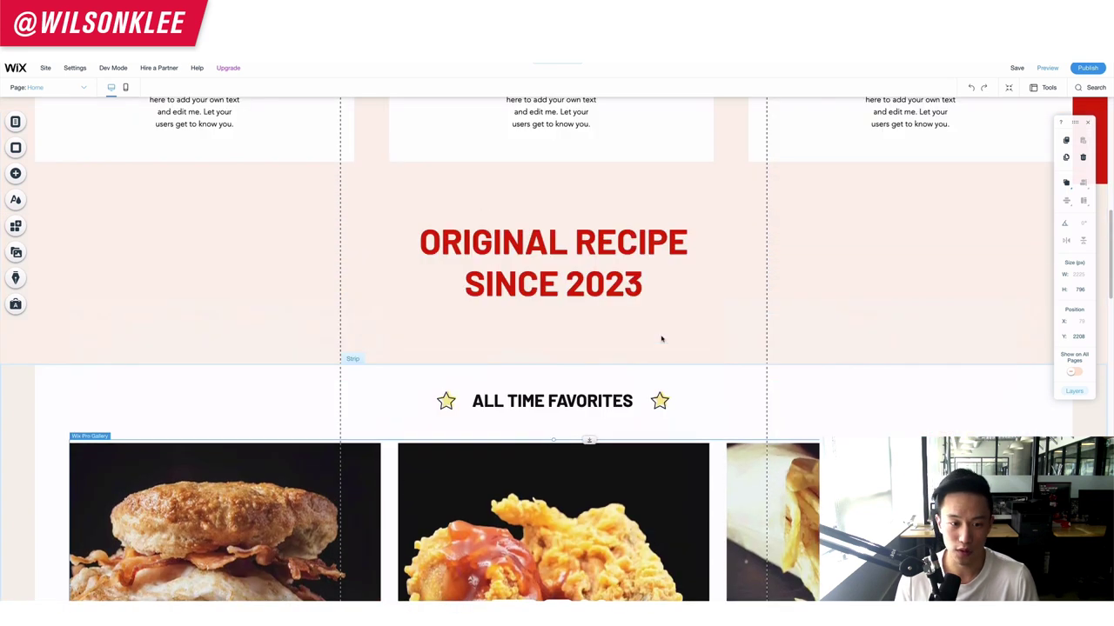
scroll(661, 339, up, 5)
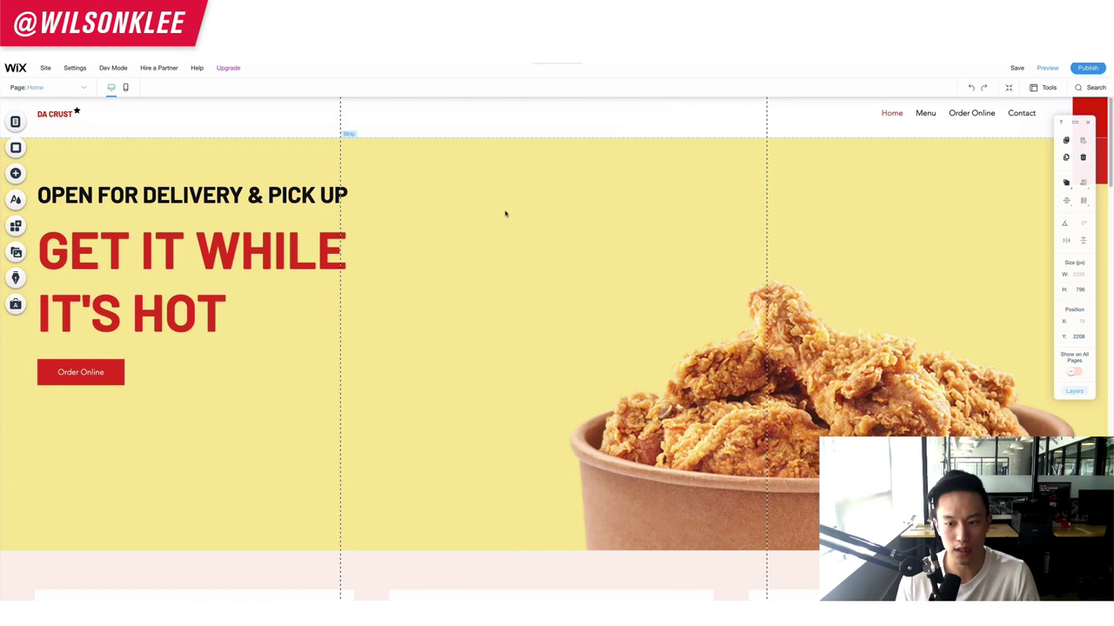
scroll(269, 265, down, 5)
scroll(265, 266, up, 3)
scroll(265, 265, up, 3)
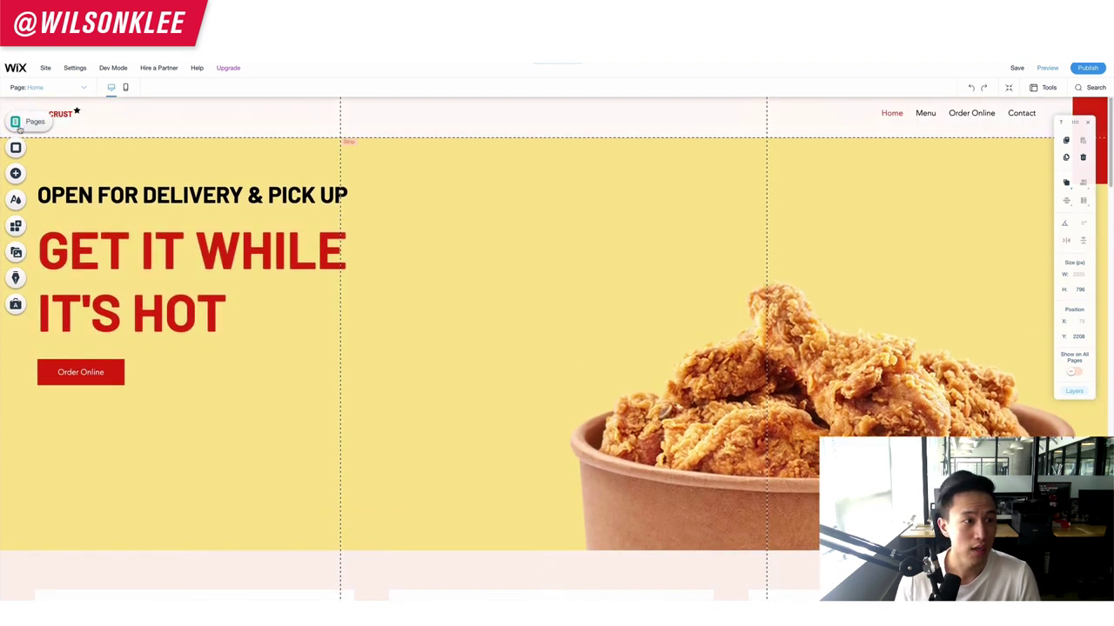
Step: Open the site's Menu page and add a new blank page directly after it in the page list
click(15, 123)
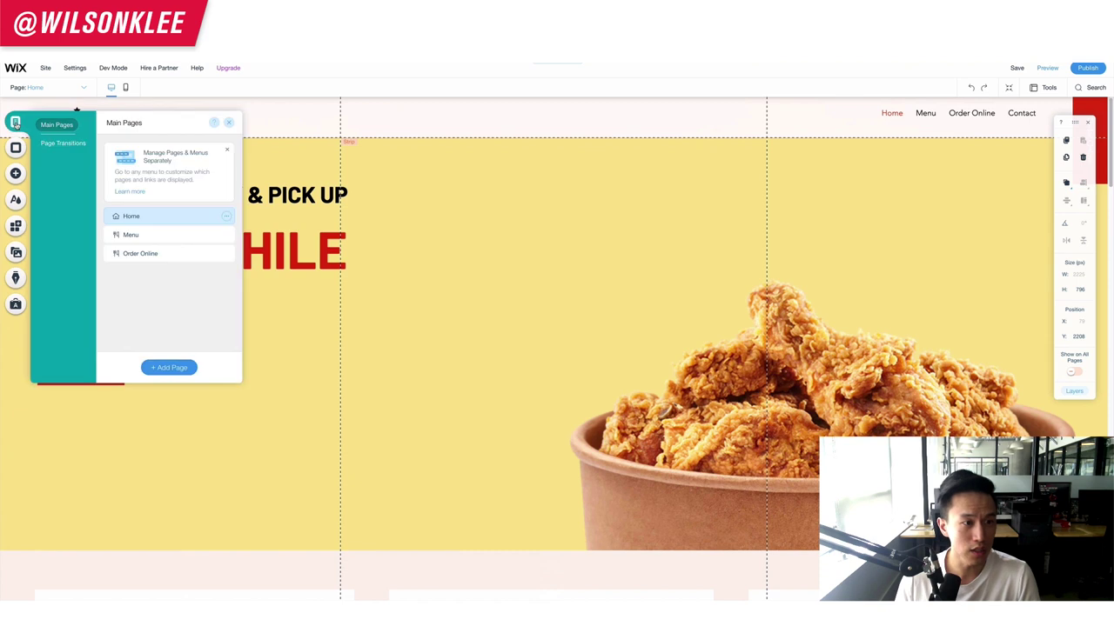
click(133, 235)
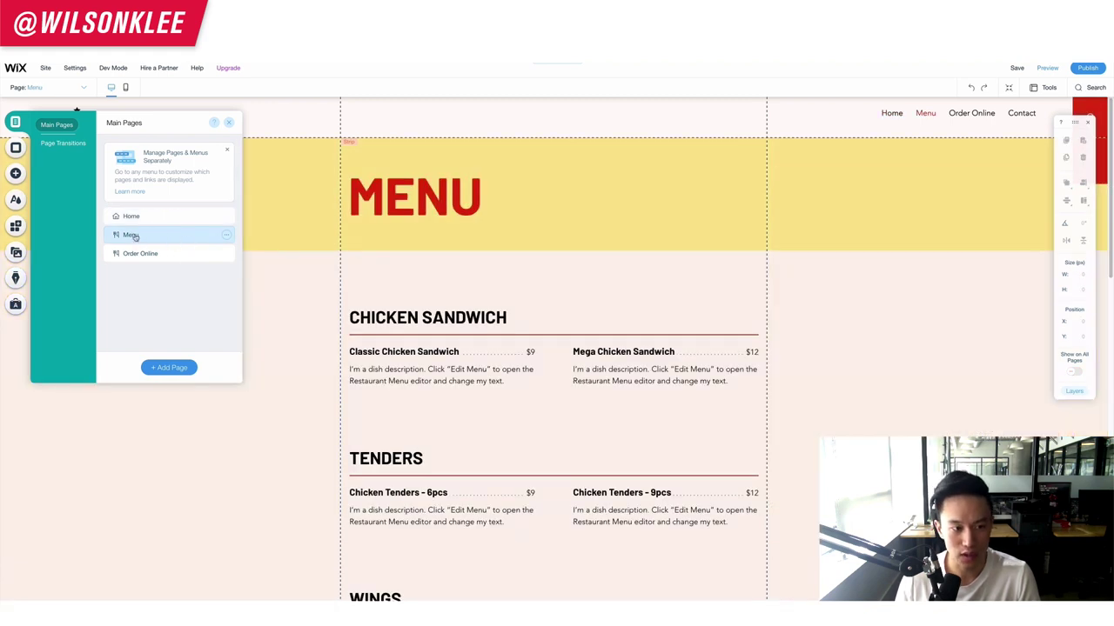
click(176, 370)
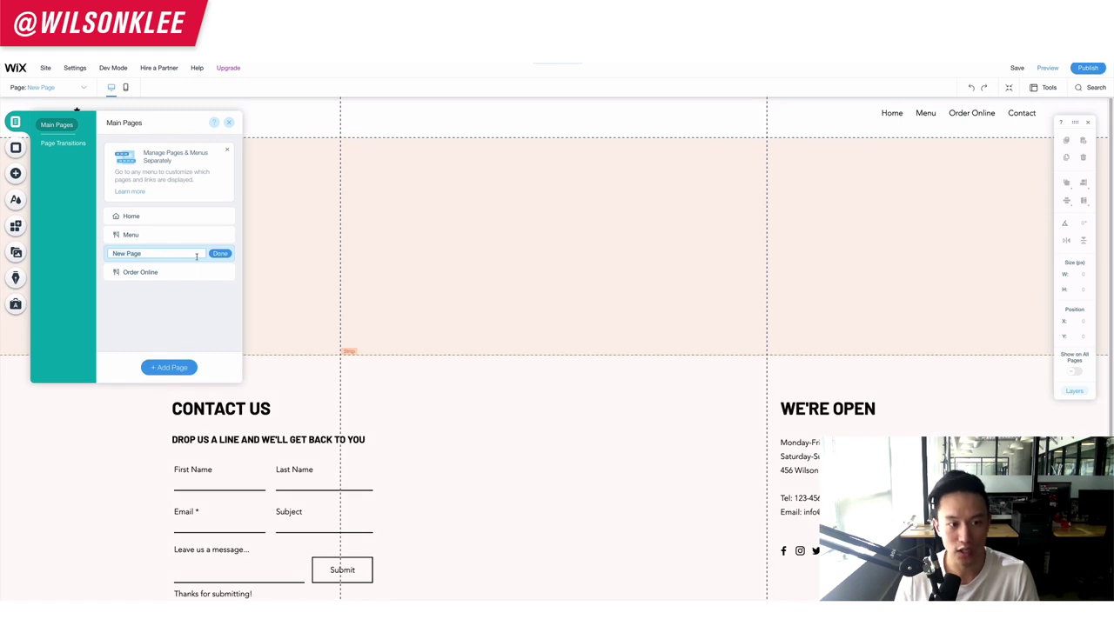
scroll(735, 350, down, 2)
scroll(587, 351, up, 2)
scroll(572, 347, down, 2)
scroll(572, 342, up, 2)
scroll(572, 343, down, 2)
Step: Return to the Menu page and review its dish sections from Chicken Sandwich down to Desserts
click(144, 234)
scroll(479, 310, down, 3)
scroll(468, 294, up, 3)
scroll(377, 357, down, 6)
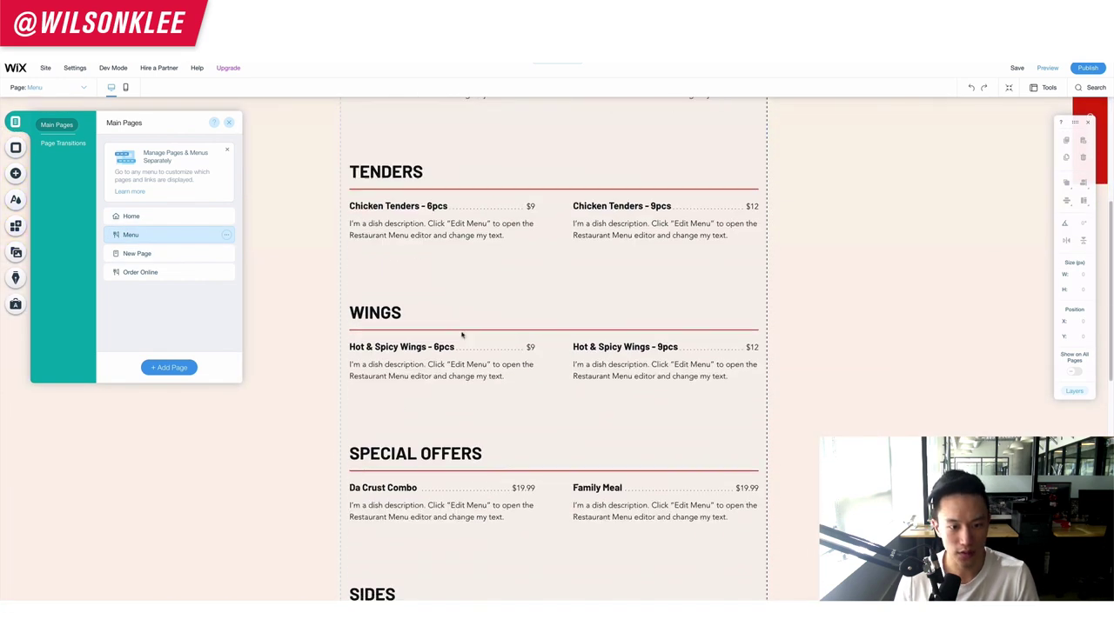
scroll(441, 330, down, 1)
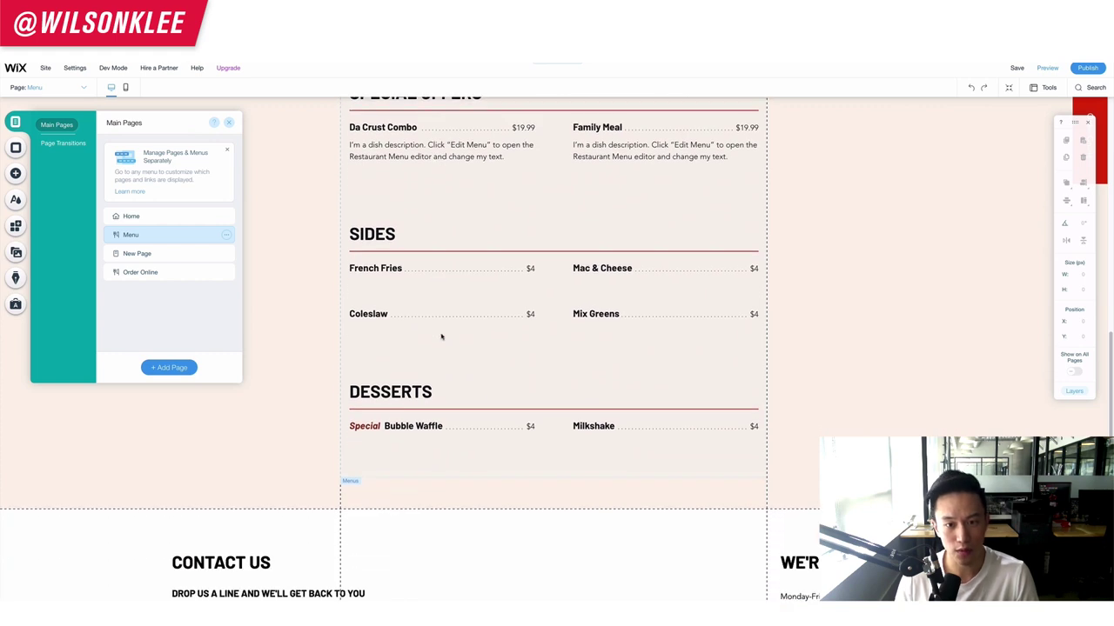
scroll(442, 336, up, 7)
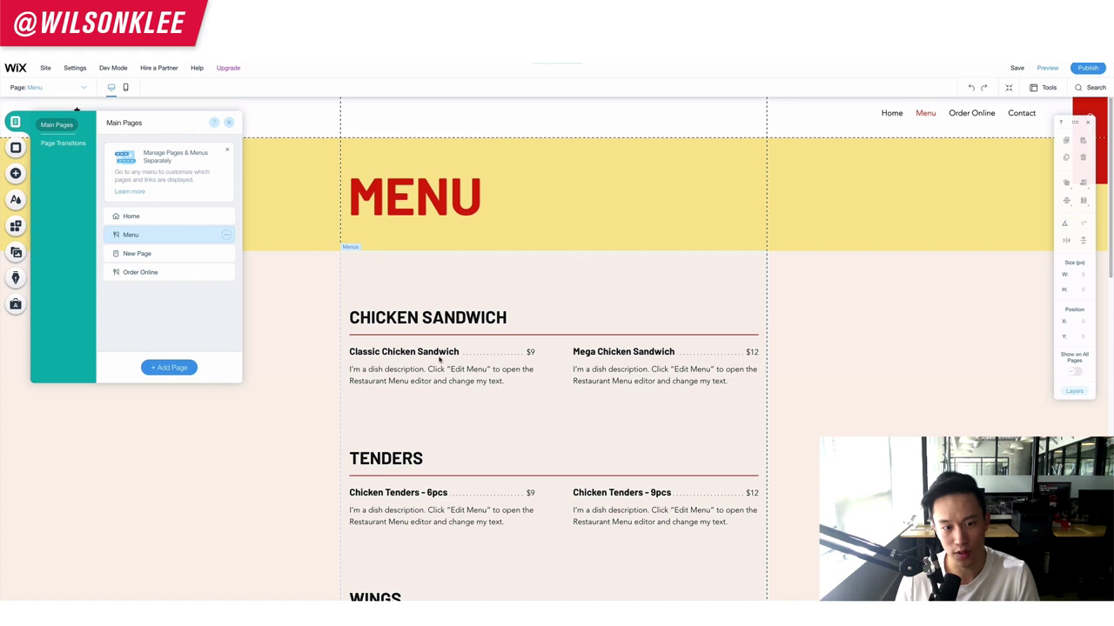
Step: Open the restaurant menu for editing from the Menu page and archive its Desserts section
double_click(370, 353)
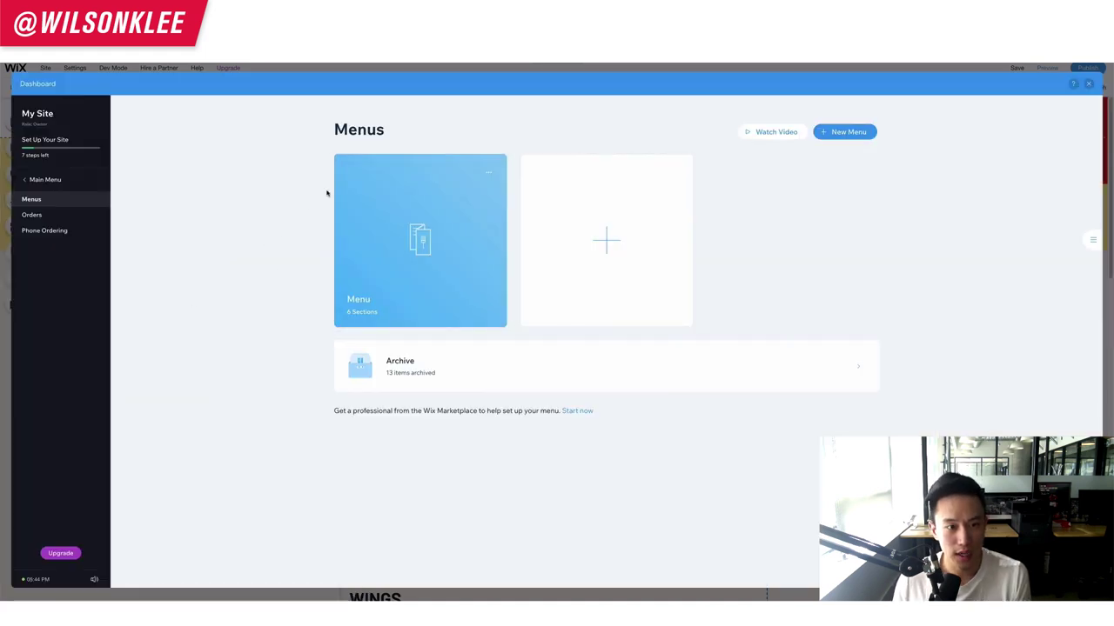
click(423, 246)
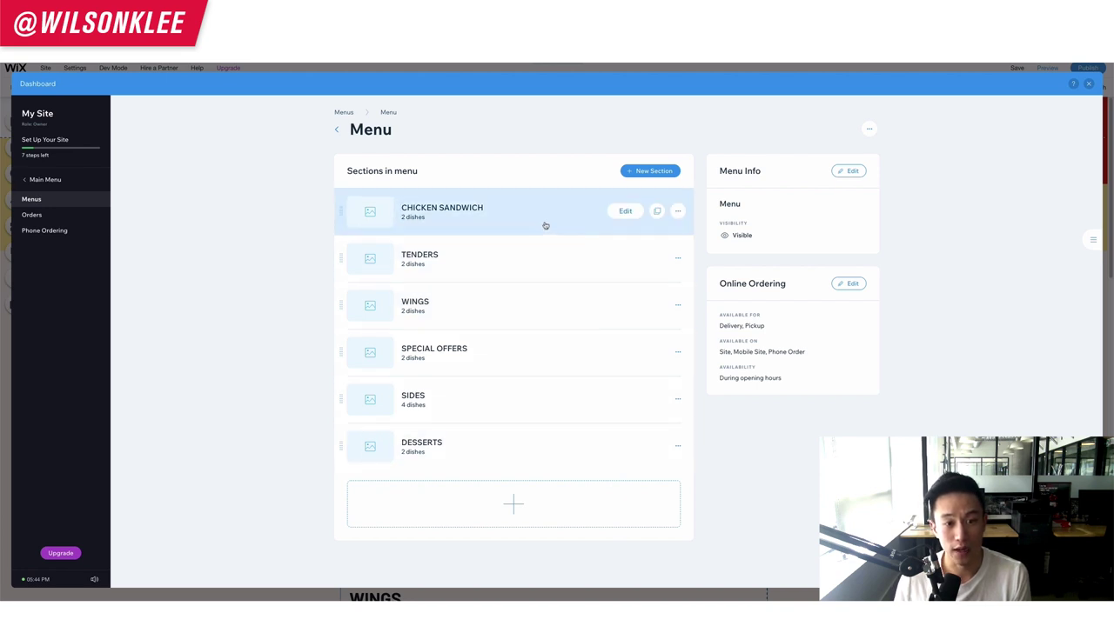
click(677, 445)
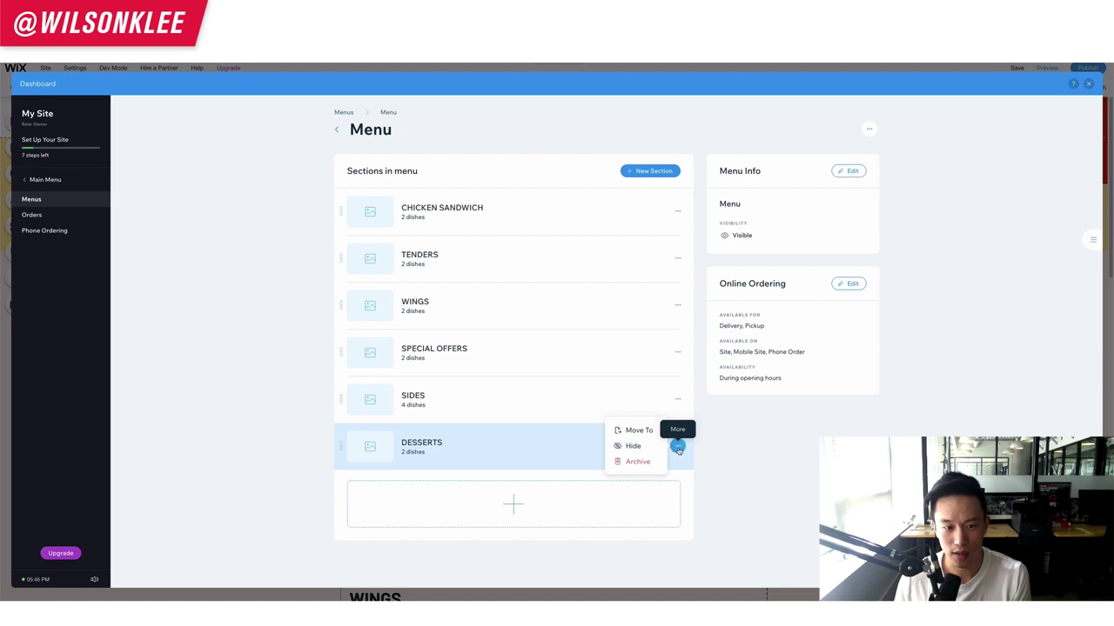
click(676, 444)
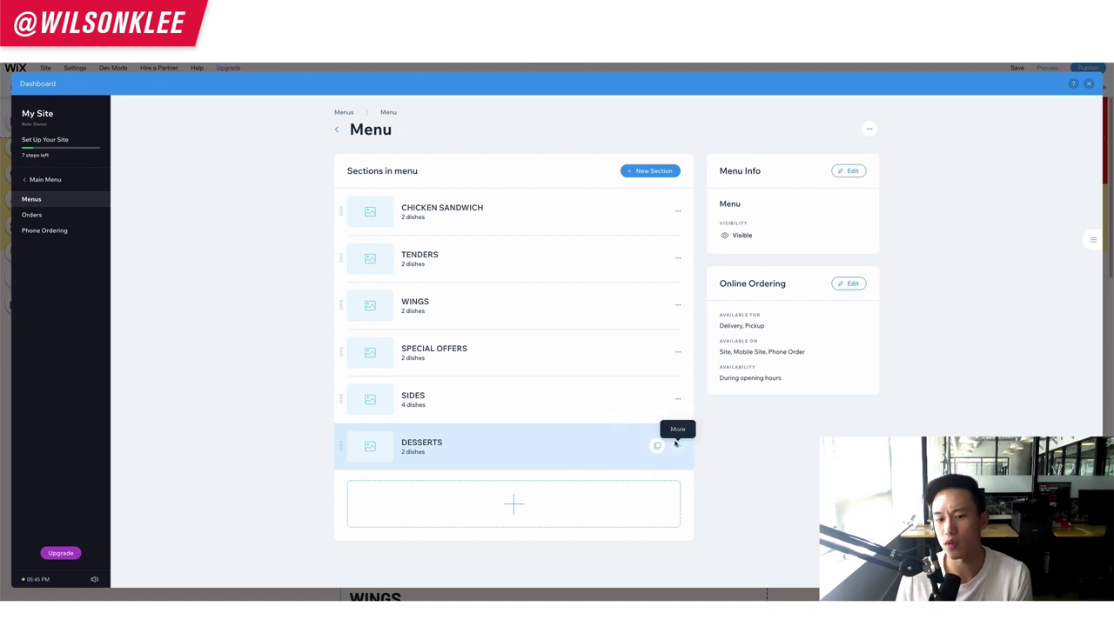
click(678, 446)
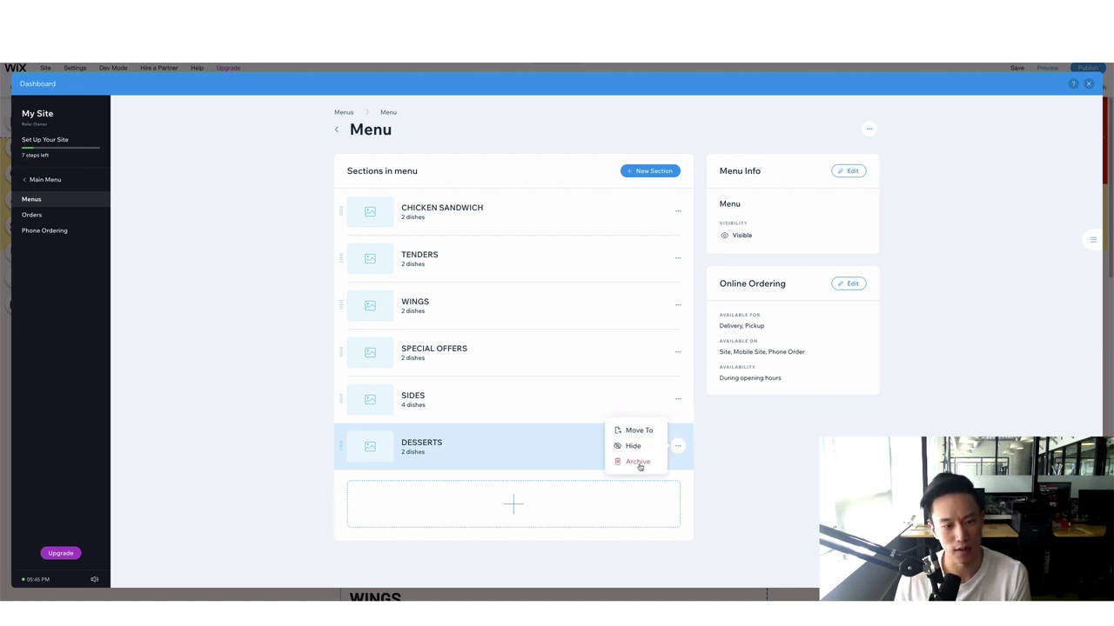
click(638, 462)
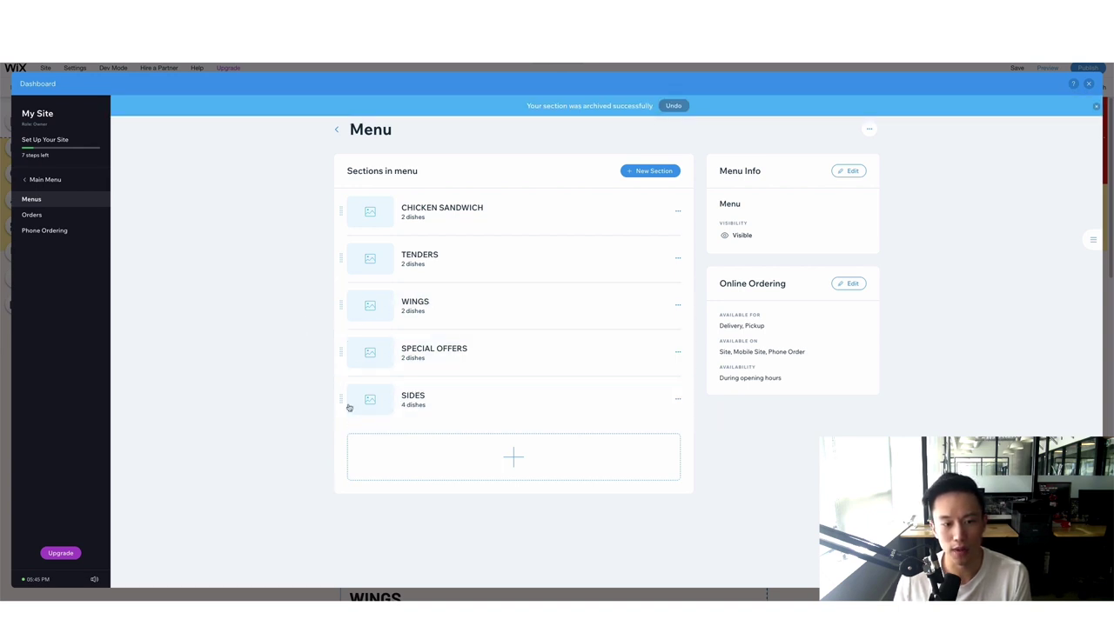
Step: Try reordering the menu by moving the Sides section above Chicken Sandwich, and return it to the end of the list
drag(341, 401, 333, 187)
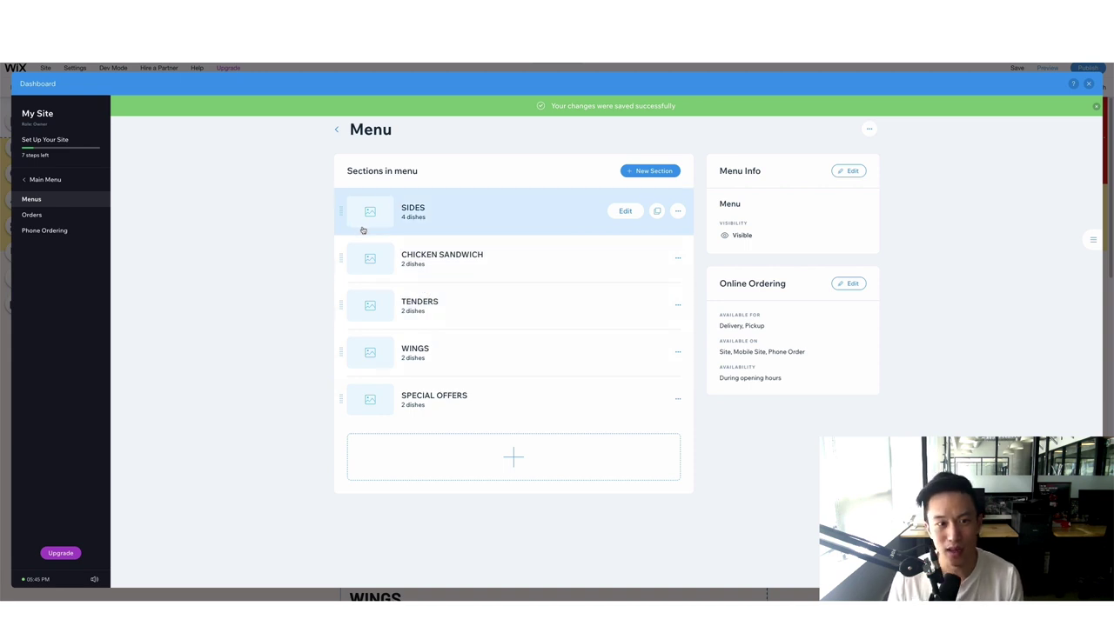
drag(346, 247, 346, 413)
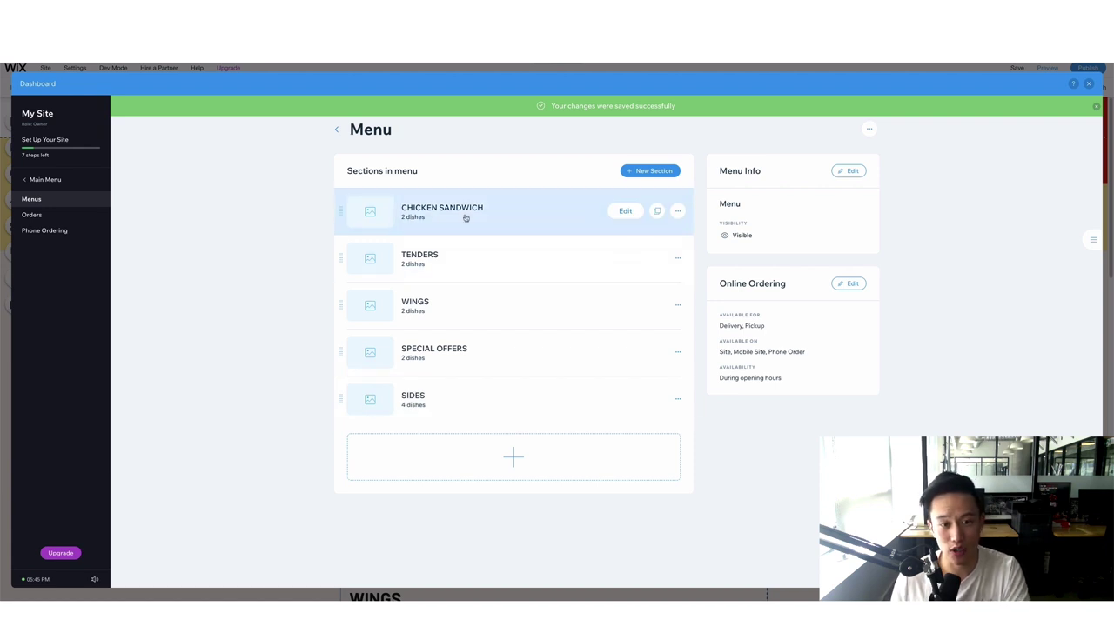
Step: Rename the Classic Chicken Sandwich dish in the Chicken Sandwich section as "Wilsons Spicy Chicken Sandwich"
click(626, 212)
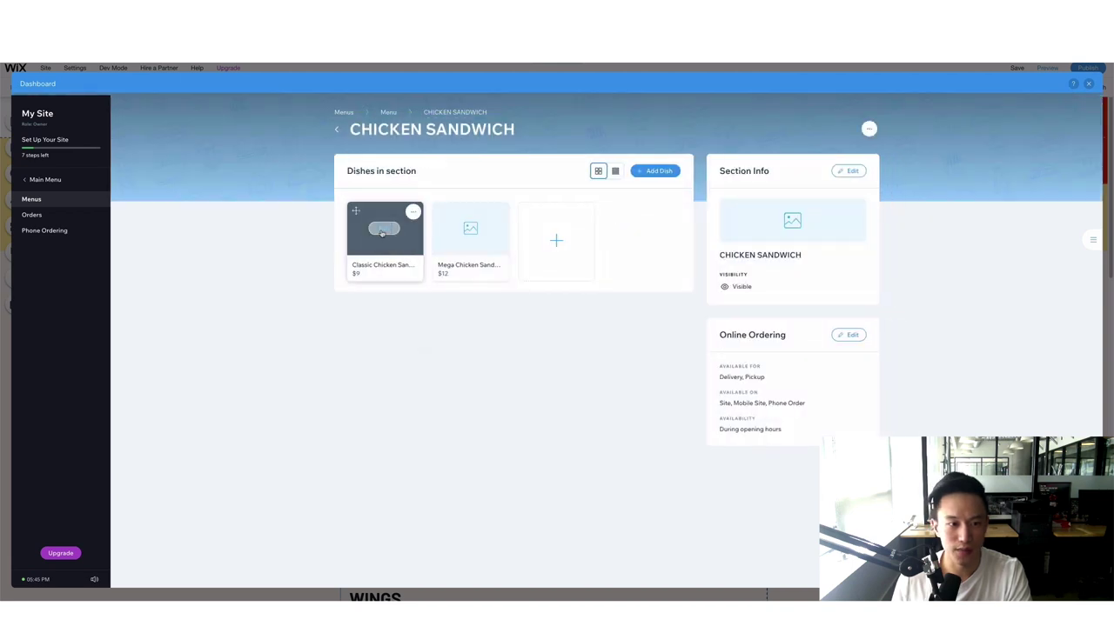
click(384, 230)
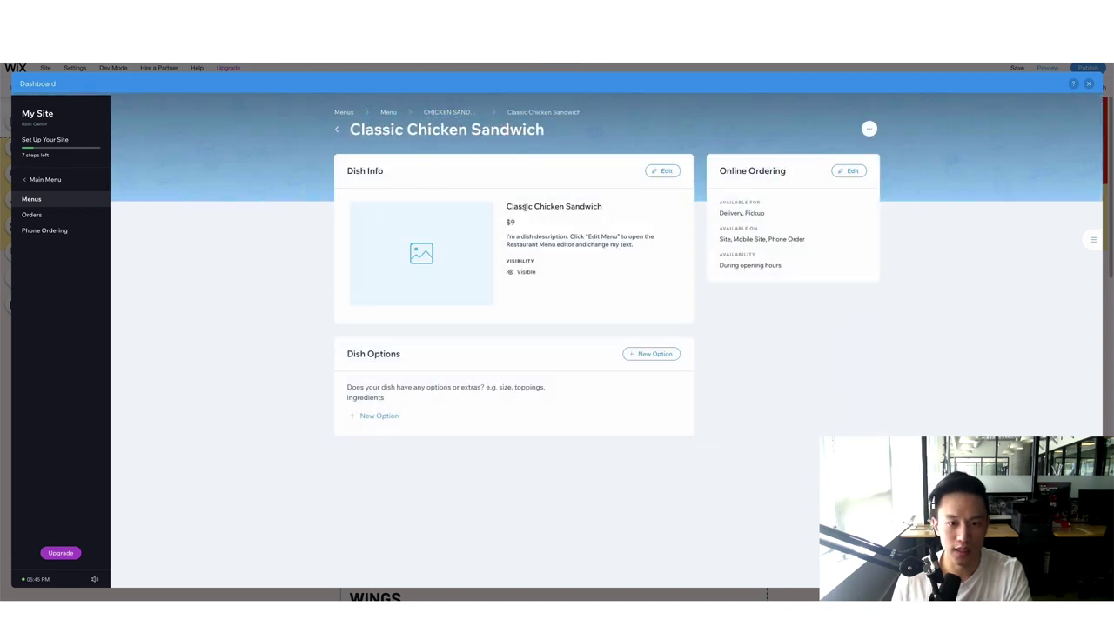
click(662, 171)
click(563, 270)
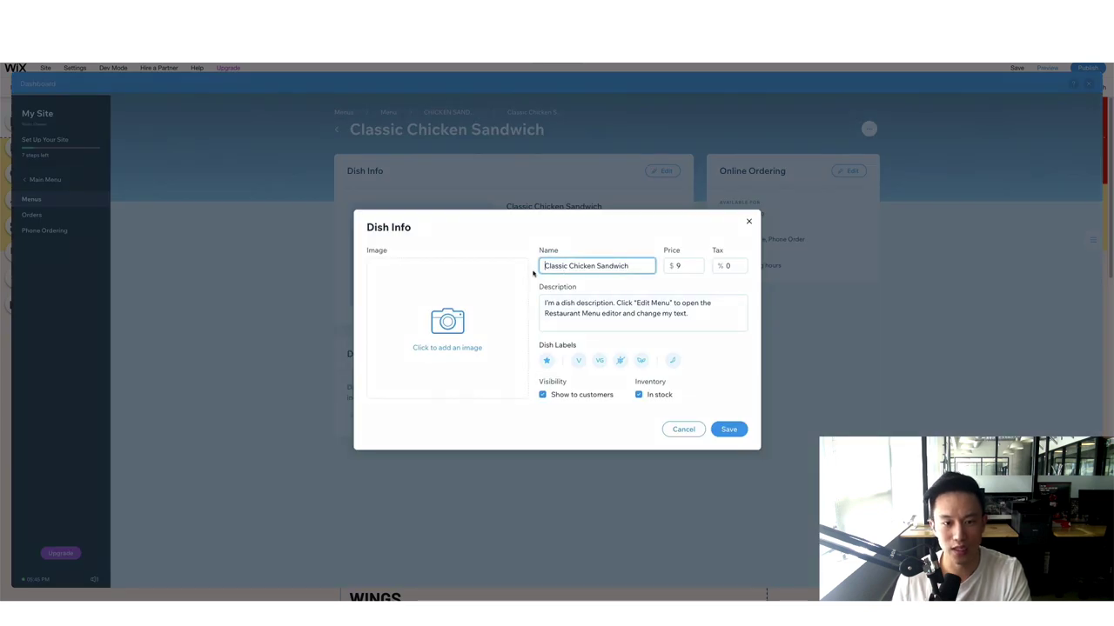
double_click(564, 266)
text(Wilson)
text(s Spic)
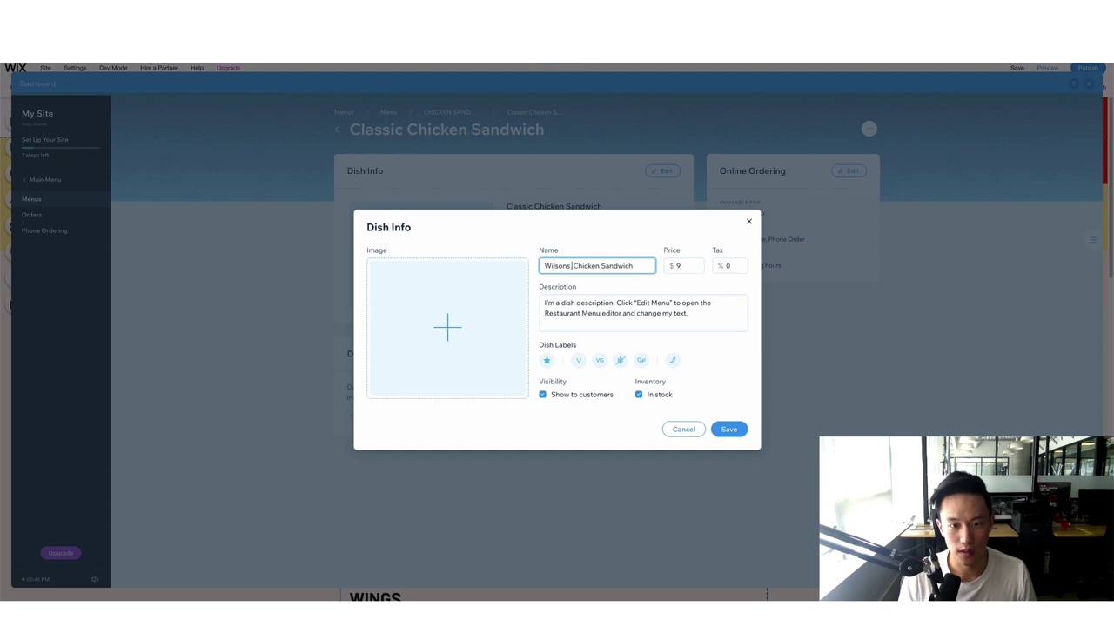
text(y)
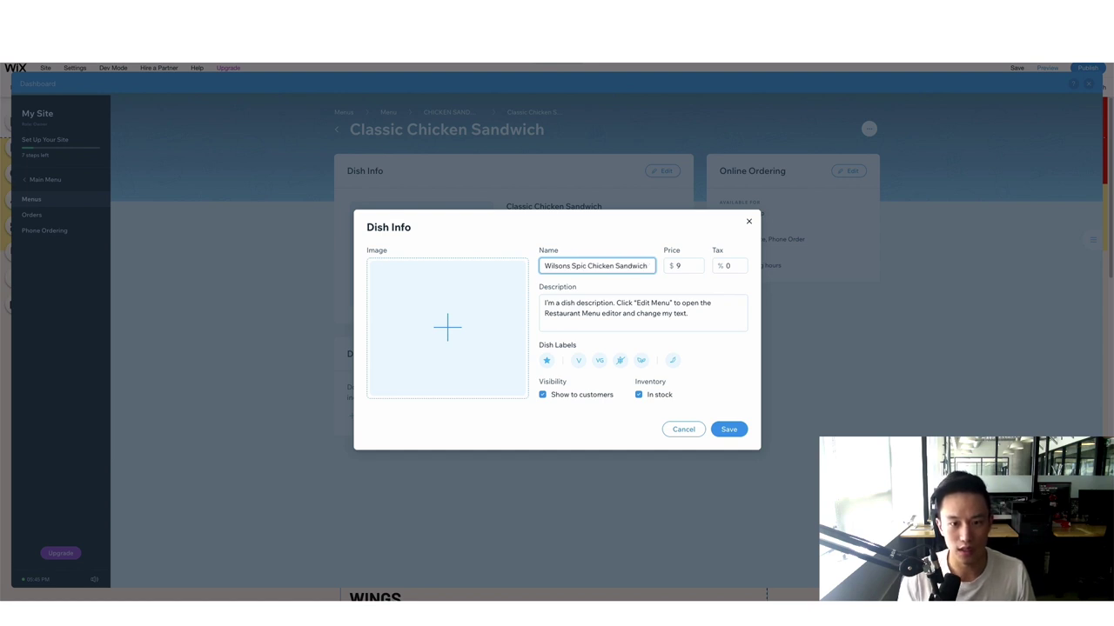
Step: Replace the dish's description with "Wilson's home made hot sauce with chicken tenders"
click(604, 328)
triple_click(706, 307)
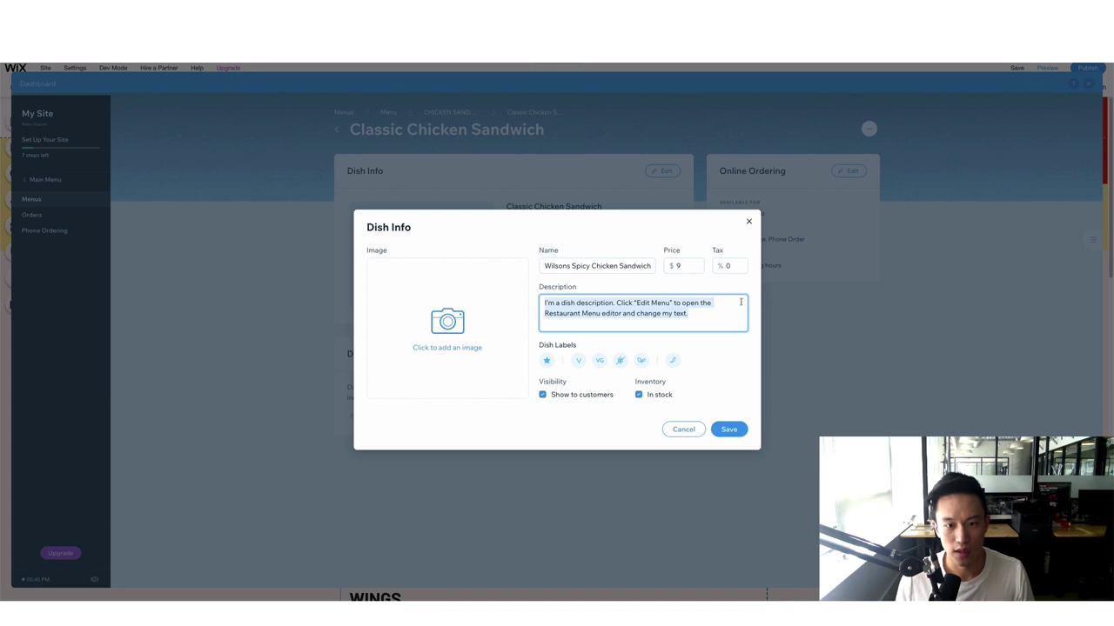
text(W)
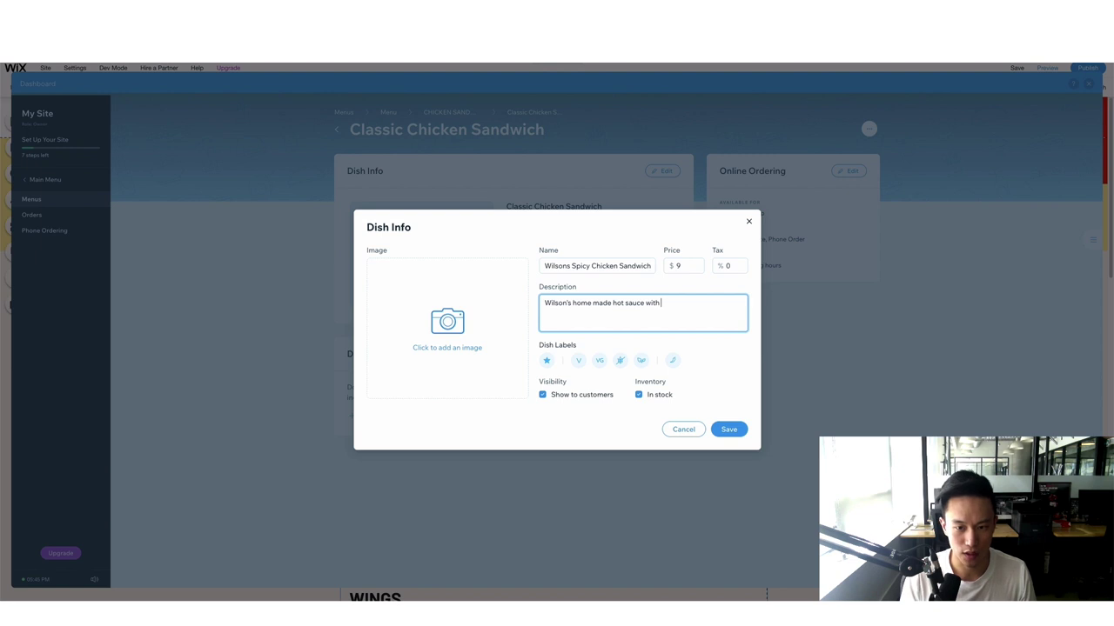
text(hicken)
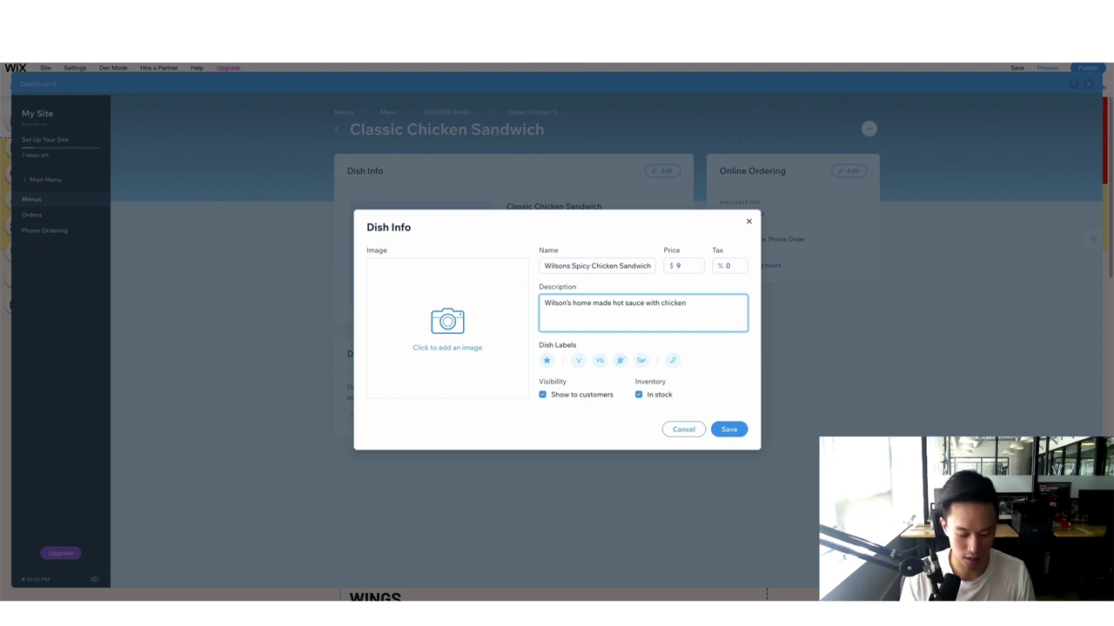
text( tenders)
Step: Set the dish's price to $19 and mark it with the Extra Hot and Vegan labels
click(678, 266)
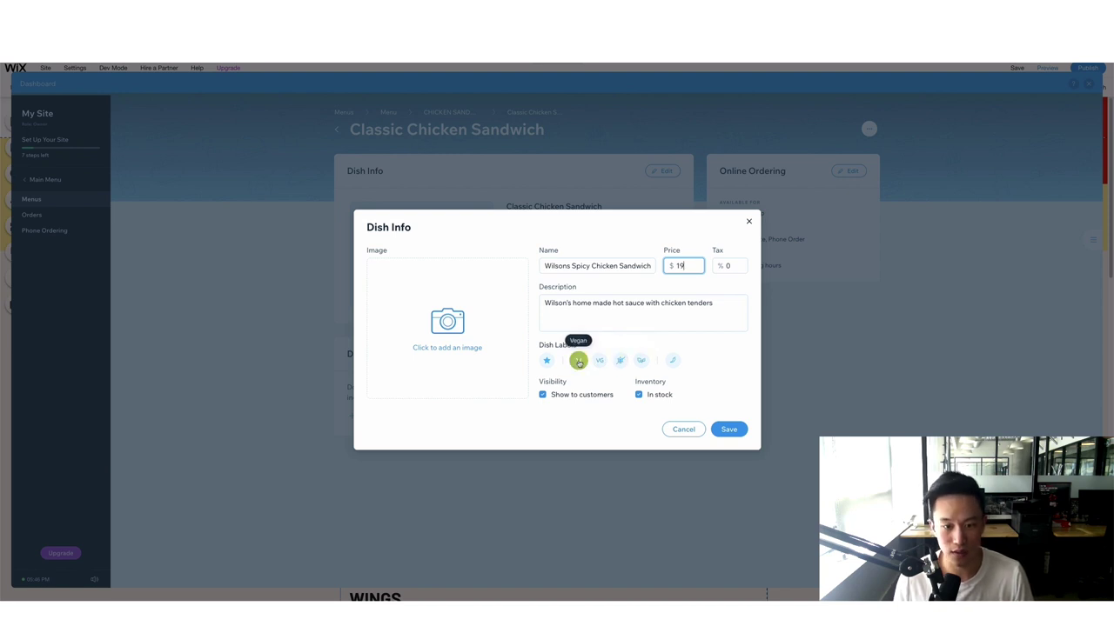
mouse_move(673, 362)
click(674, 399)
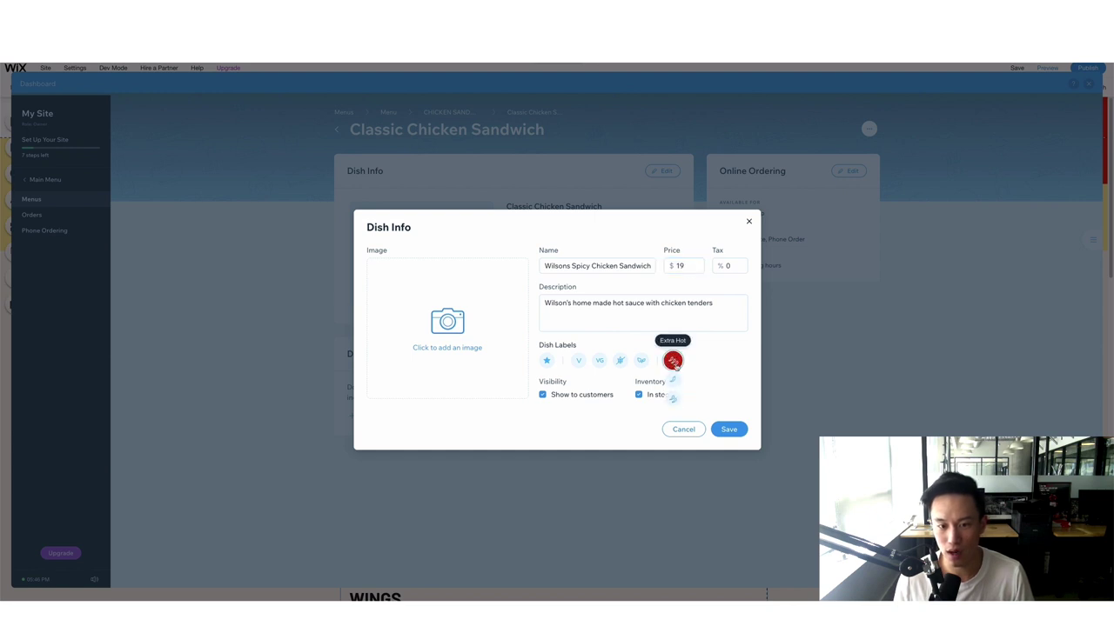
click(577, 362)
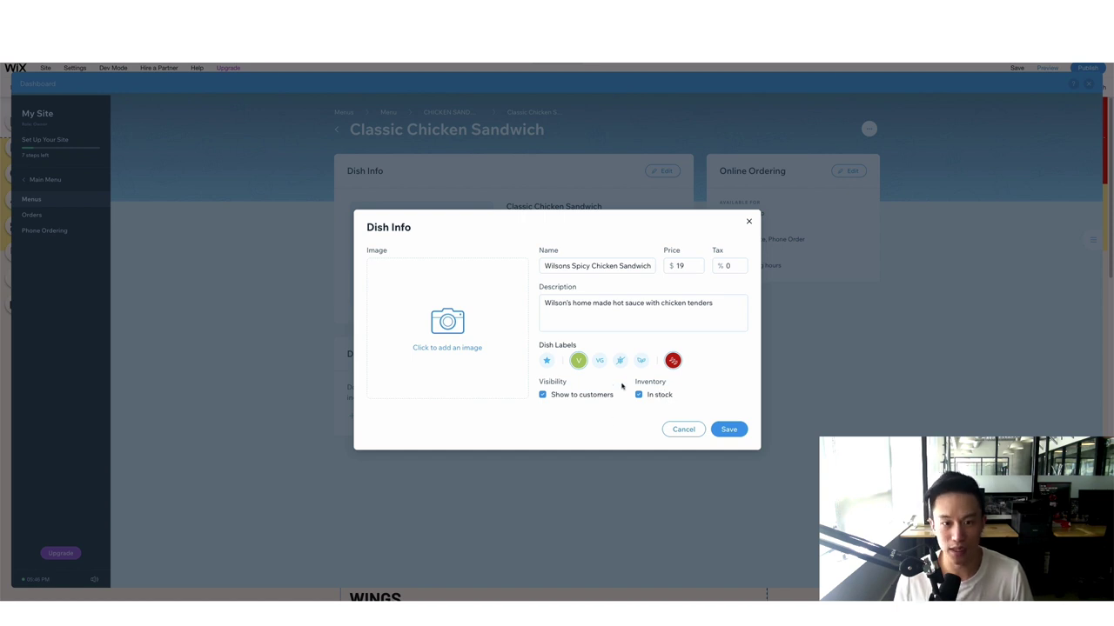
Step: Upload the image file "52 SPICY CRUNCHY BURGER.jpeg" from the computer's Desktop for the dish
click(639, 394)
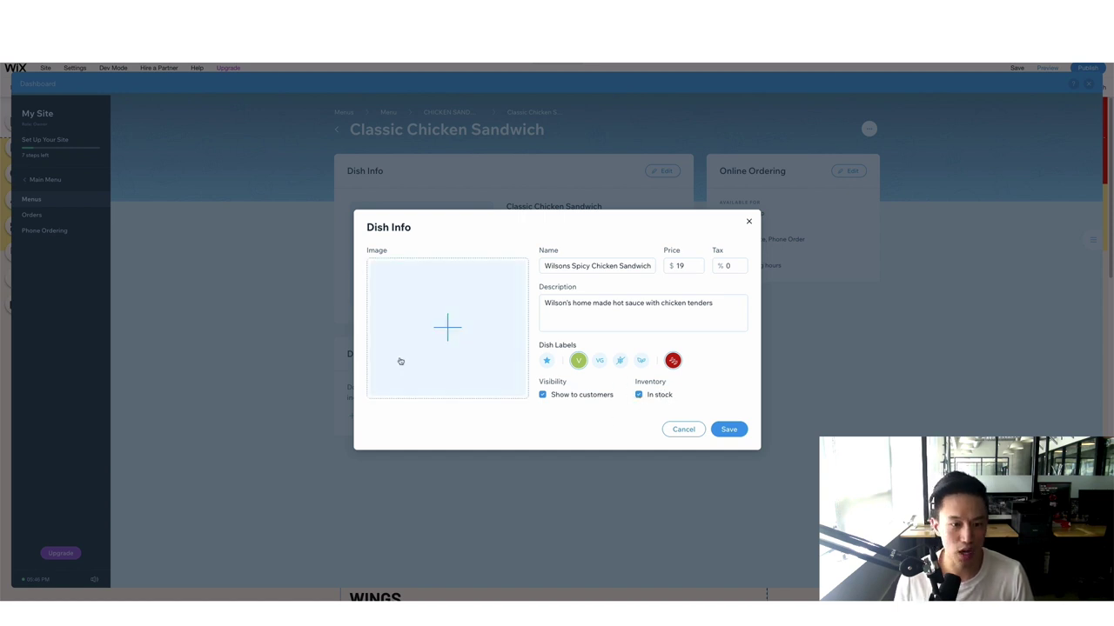
click(451, 323)
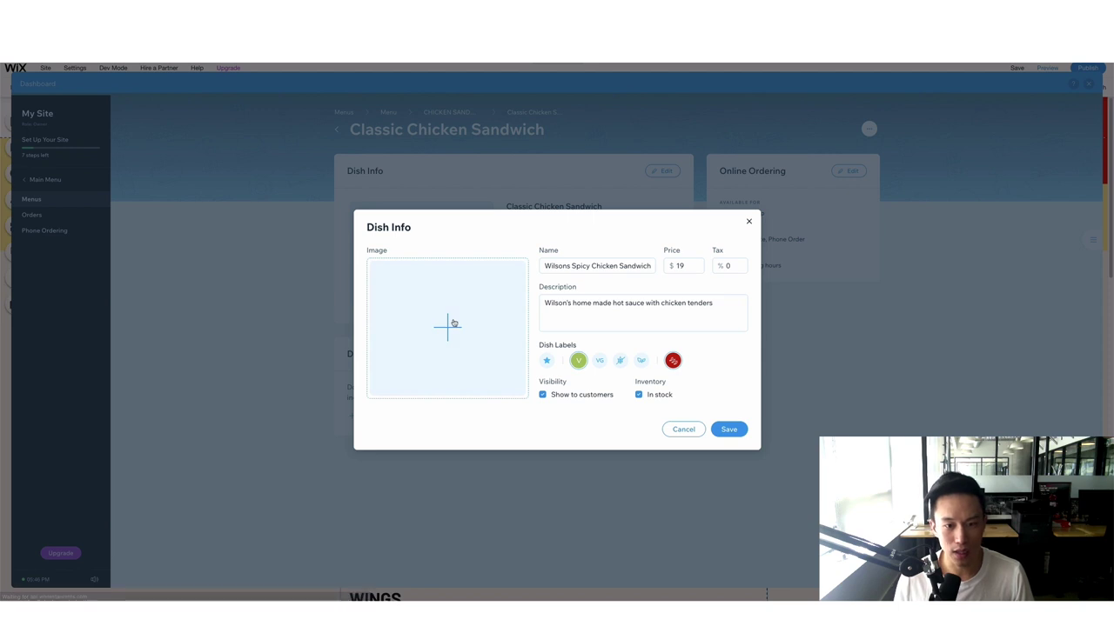
click(453, 323)
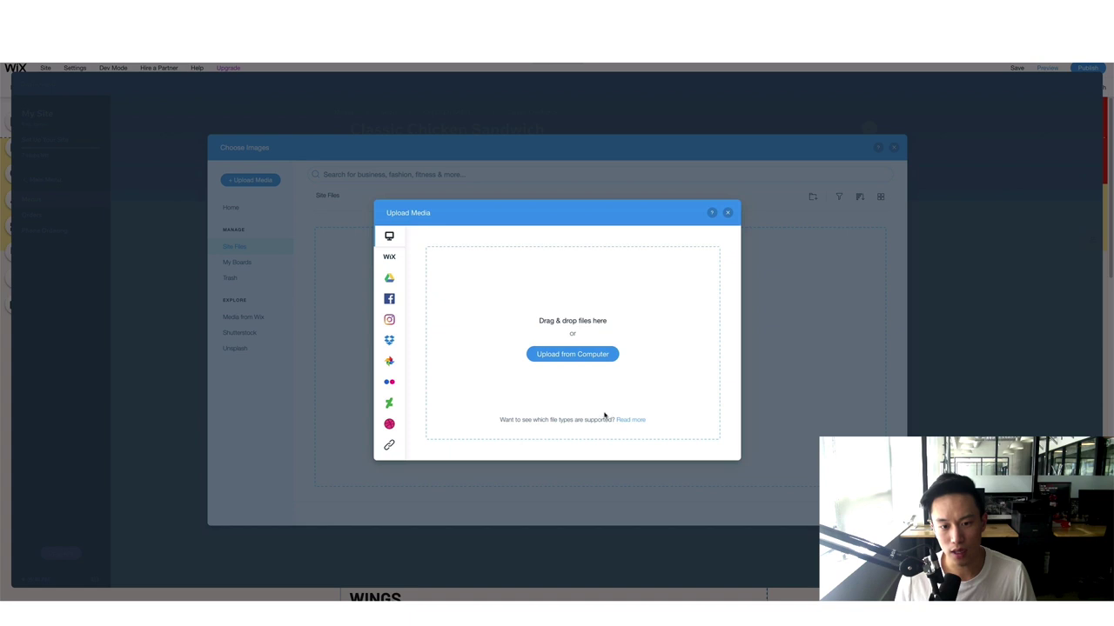
click(600, 359)
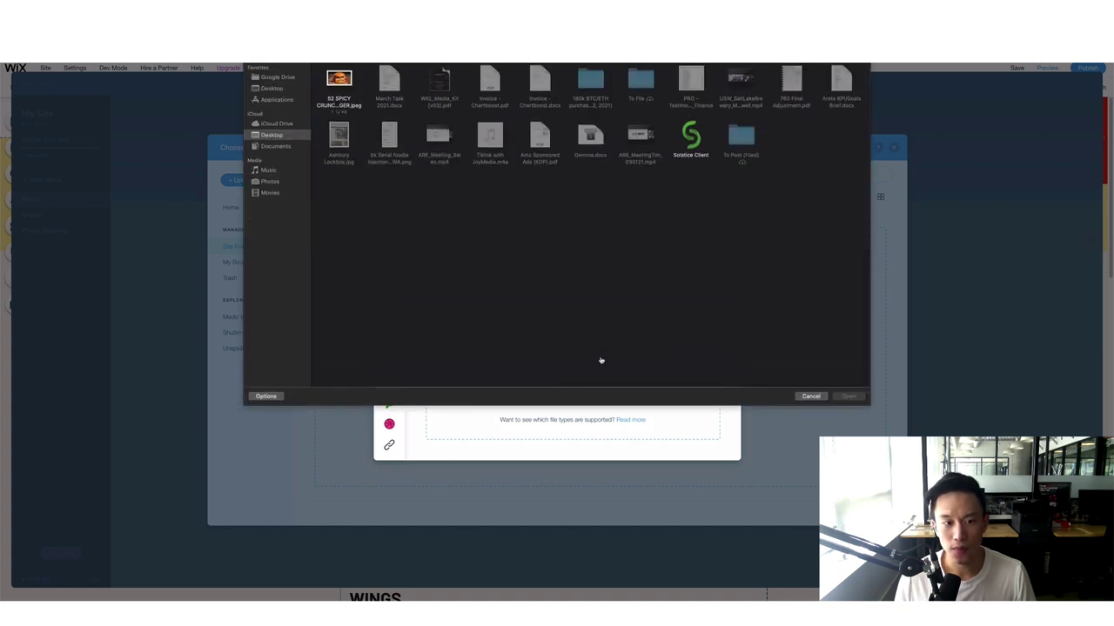
key(Return)
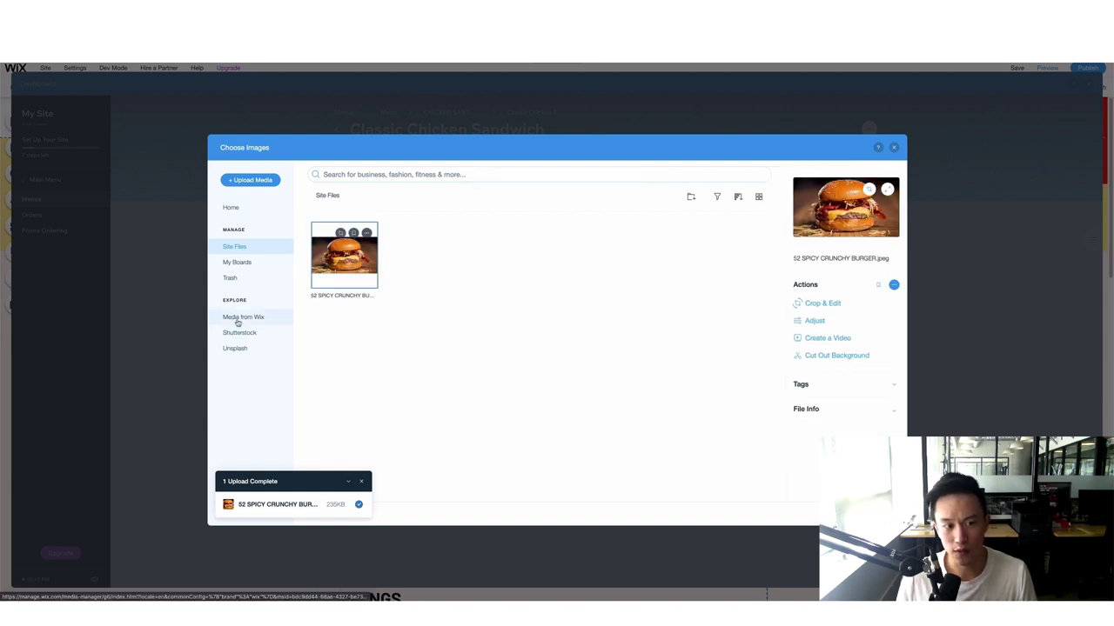
Step: Search Wix's own media and Shutterstock for "chicken sandwich" and browse the alternative dish photos
click(237, 320)
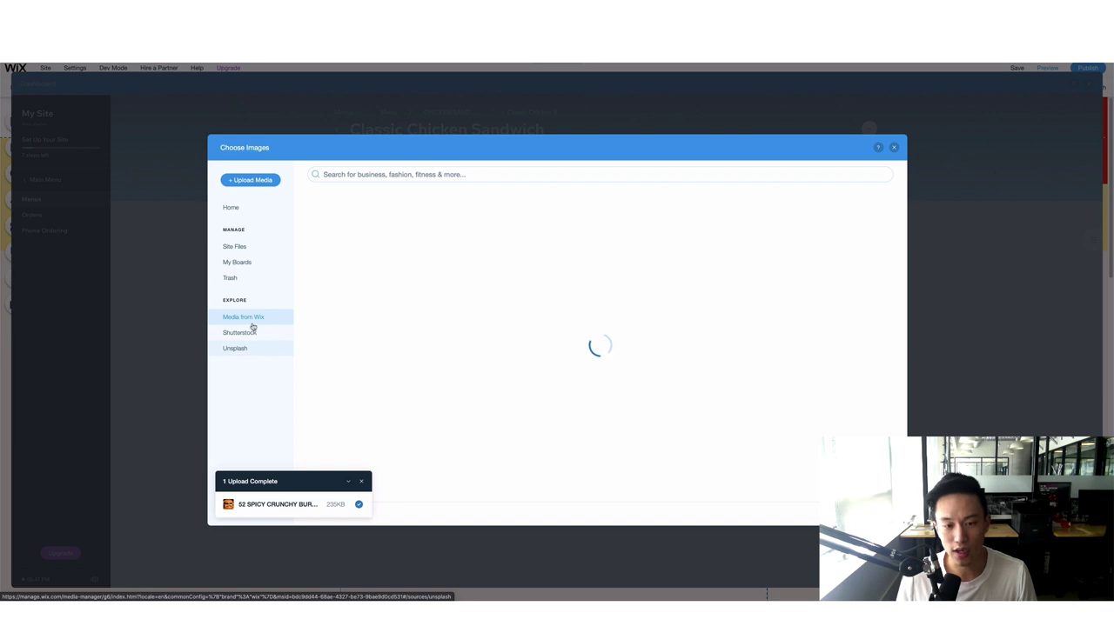
click(367, 174)
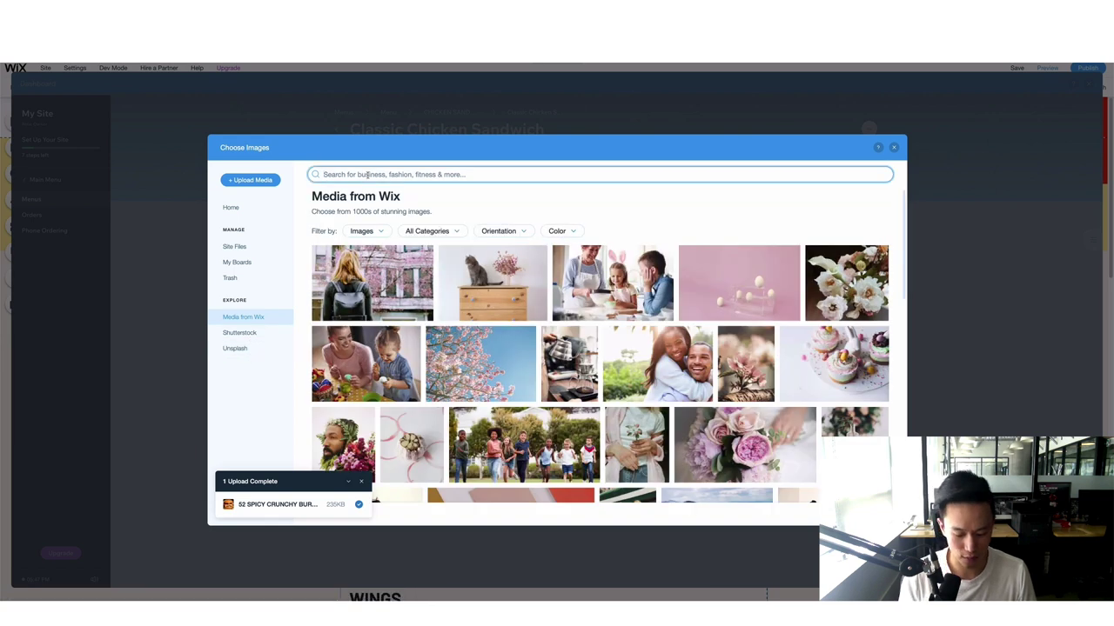
text(chicken s)
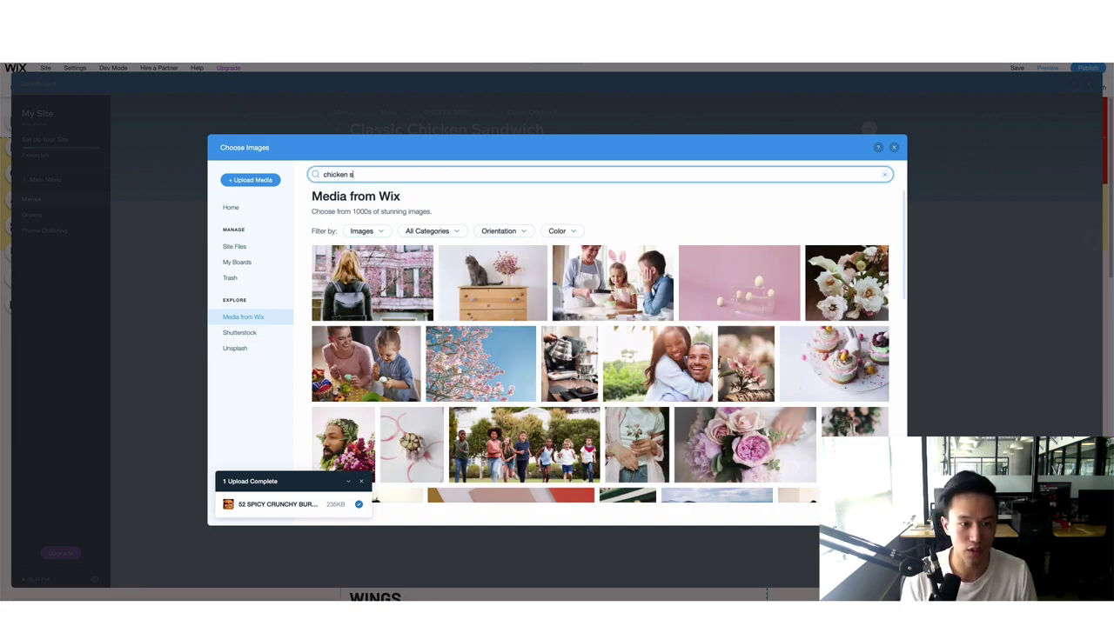
text(andwich)
key(Return)
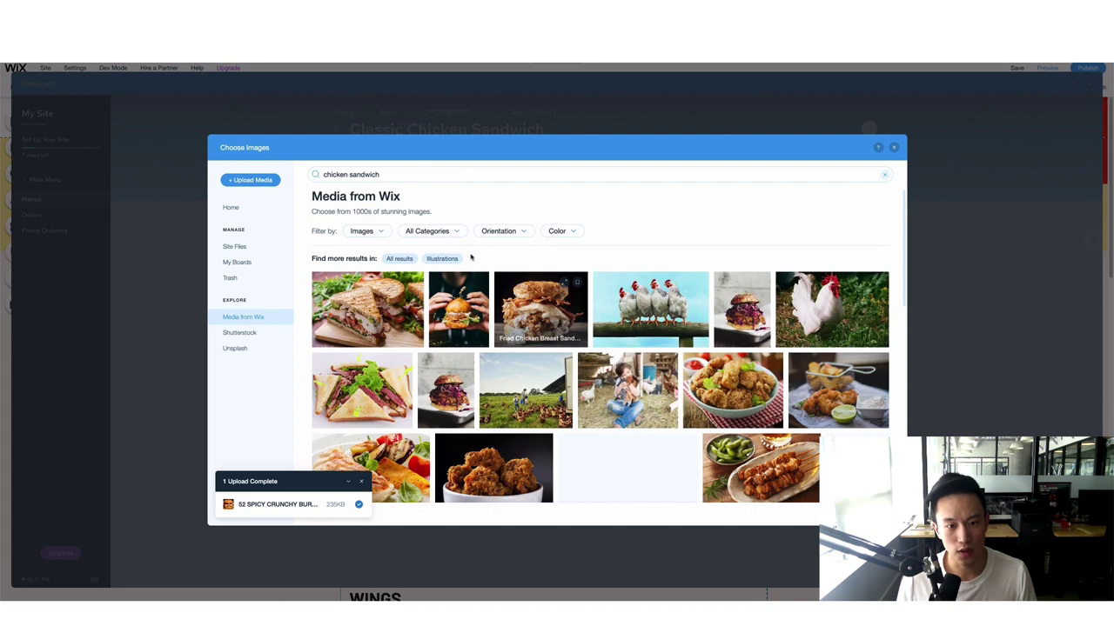
scroll(717, 288, down, 10)
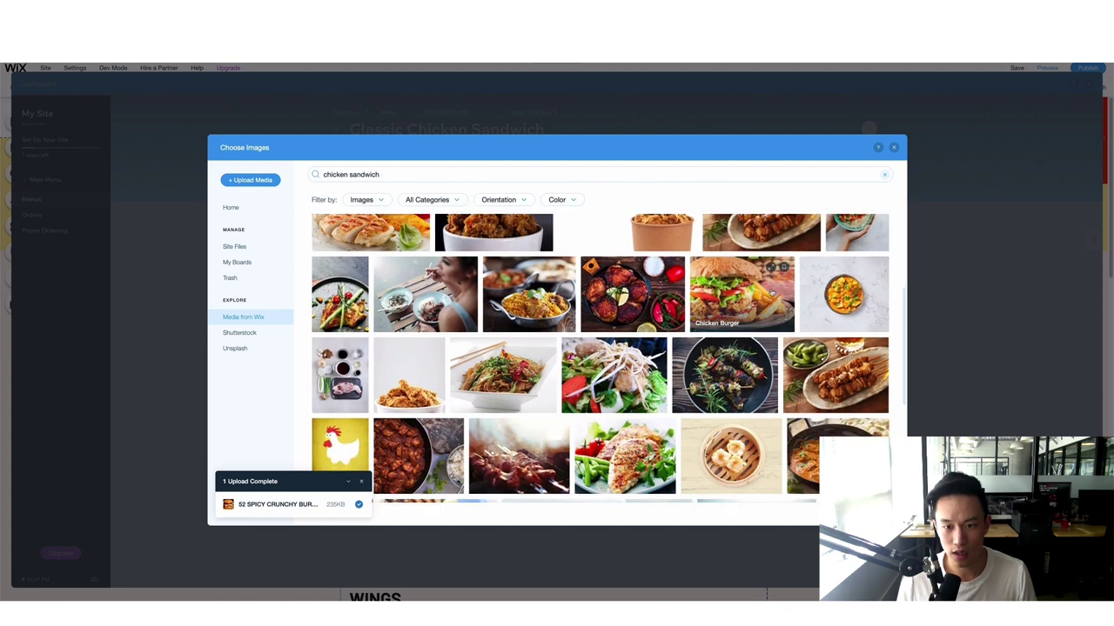
click(239, 332)
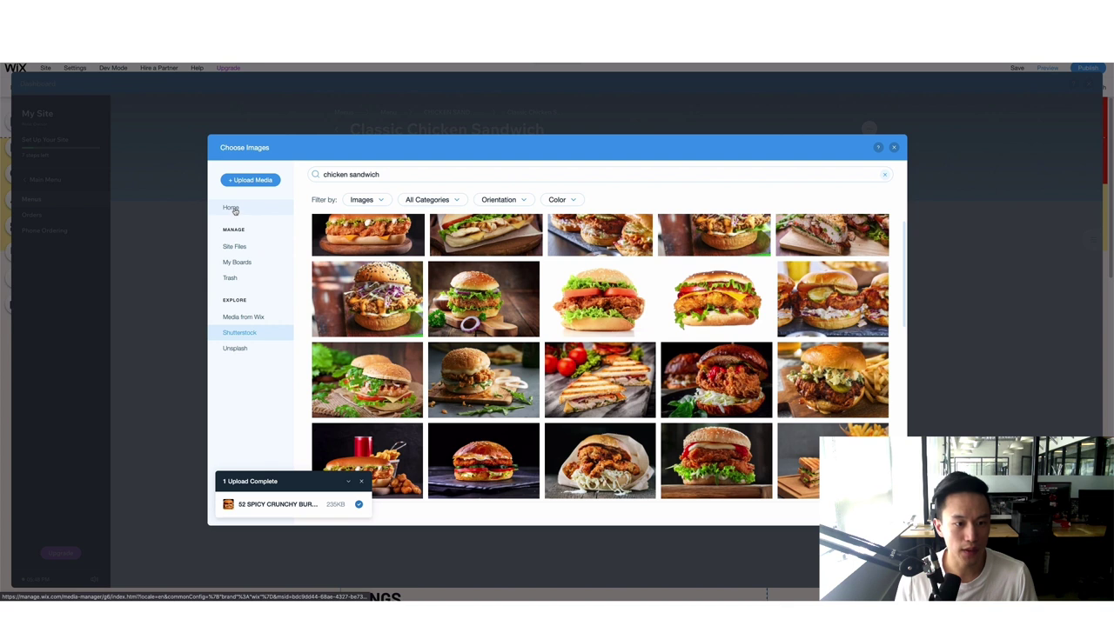
Step: Use the uploaded "52 SPICY CRUNCHY BURGER.jpeg" as the dish image and save the dish info
click(230, 208)
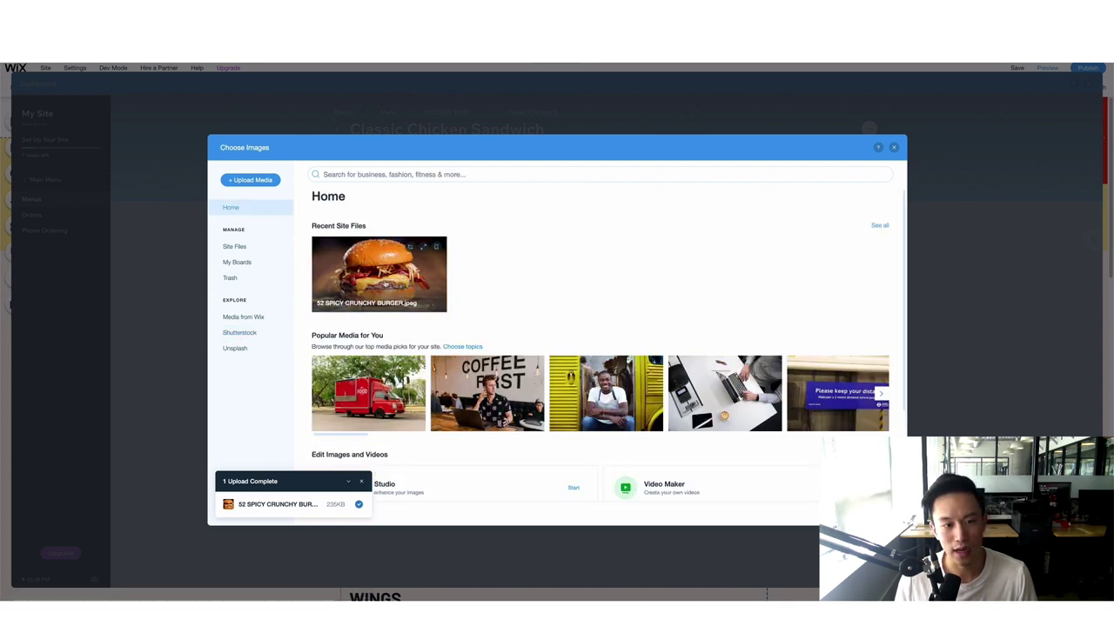
double_click(376, 284)
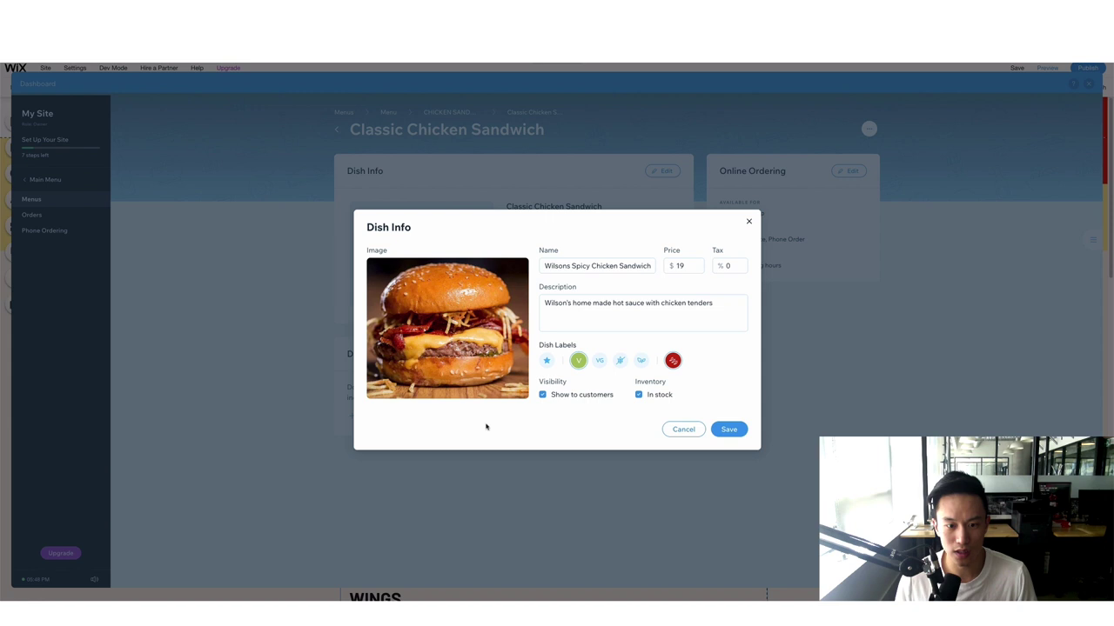
click(730, 434)
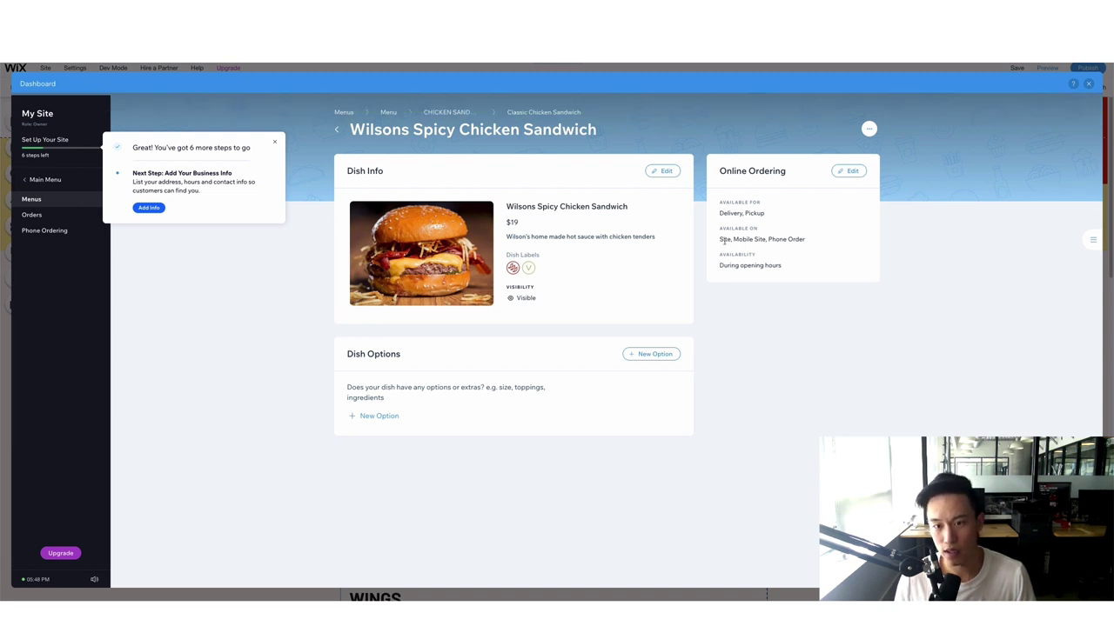
Step: Review the dish's online ordering settings for delivery and pickup, ordering channels and availability, leaving them as they are
drag(738, 241, 713, 265)
click(769, 243)
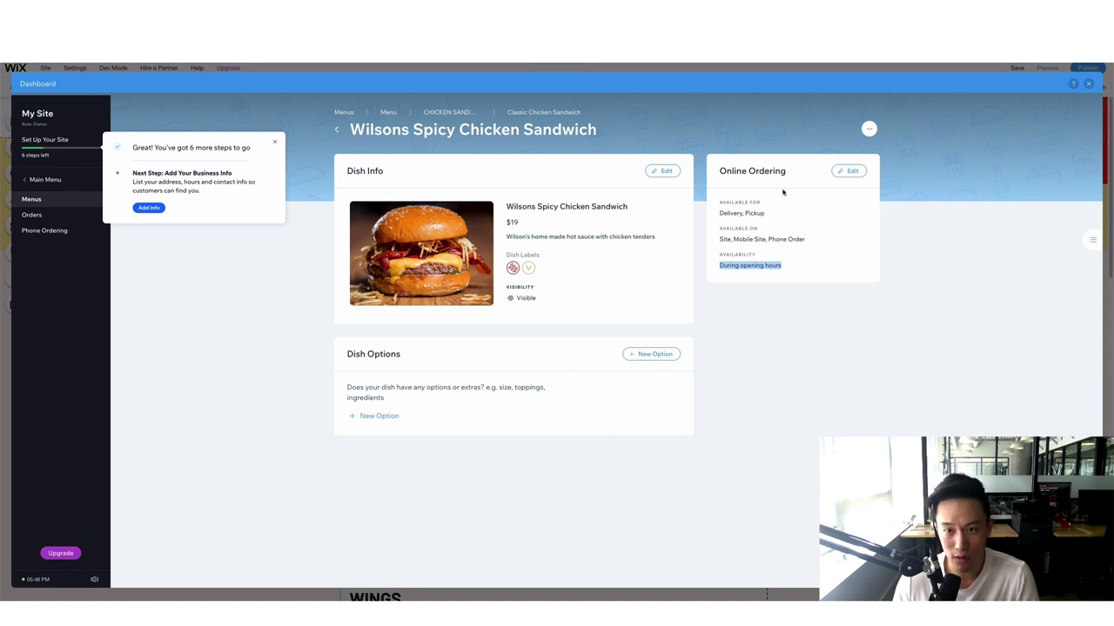
drag(742, 213, 721, 212)
click(710, 203)
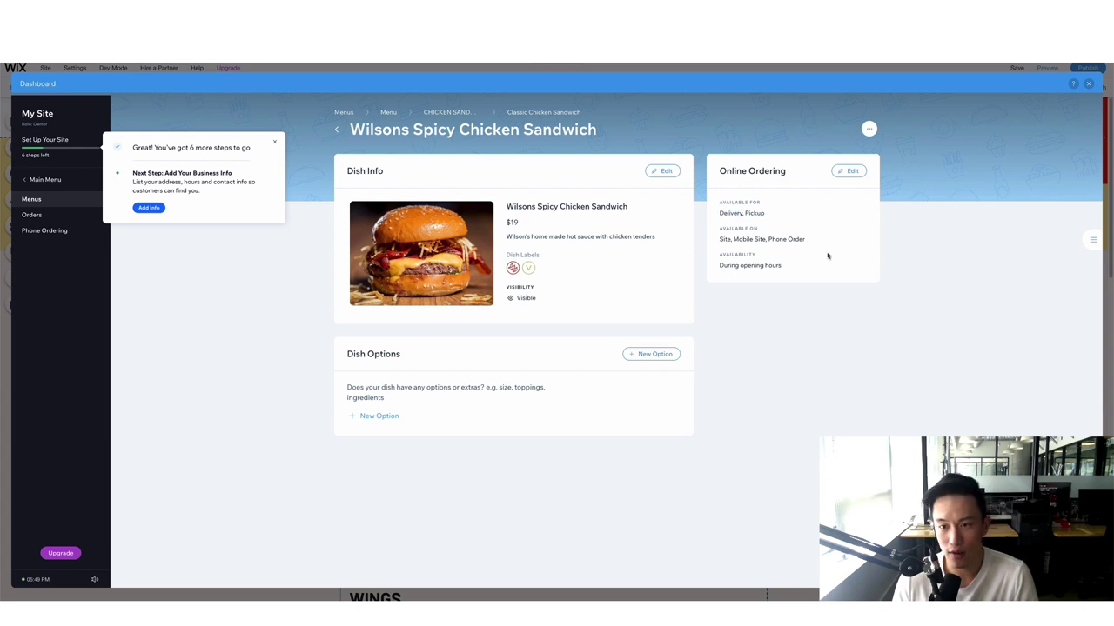
click(860, 171)
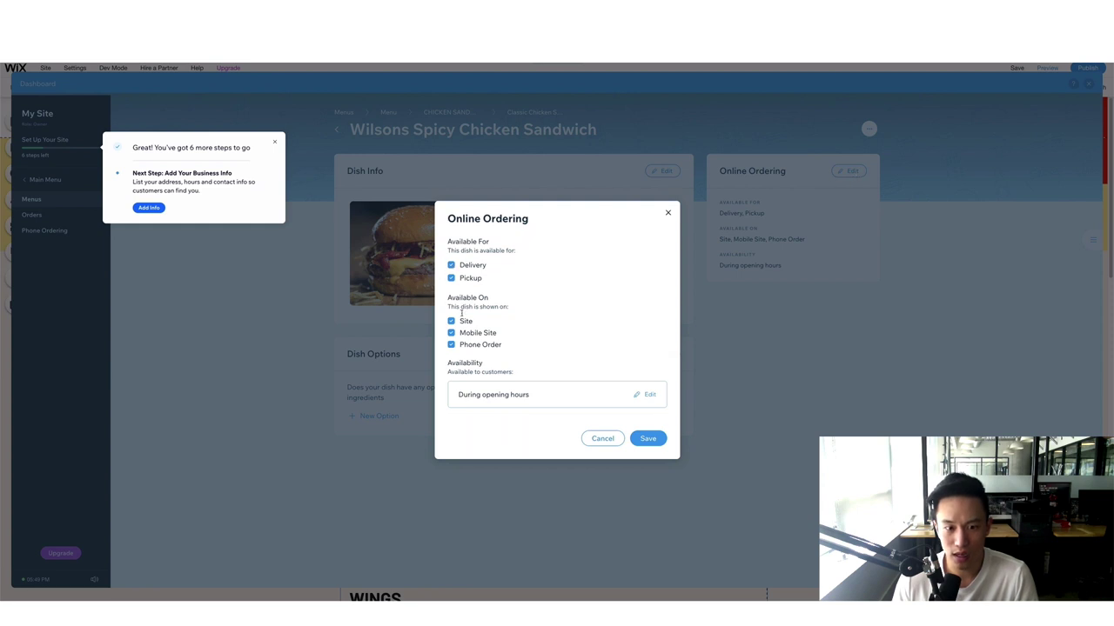
click(603, 437)
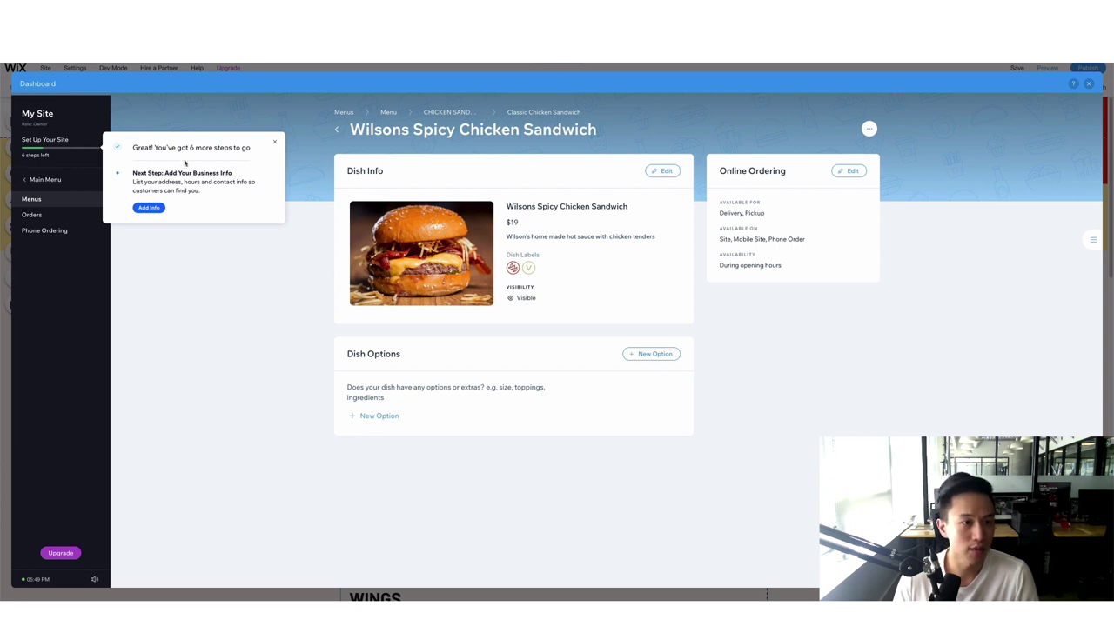
Step: Dismiss the setup hint, close the dashboard and look over the menu sections on the Menu page
click(274, 142)
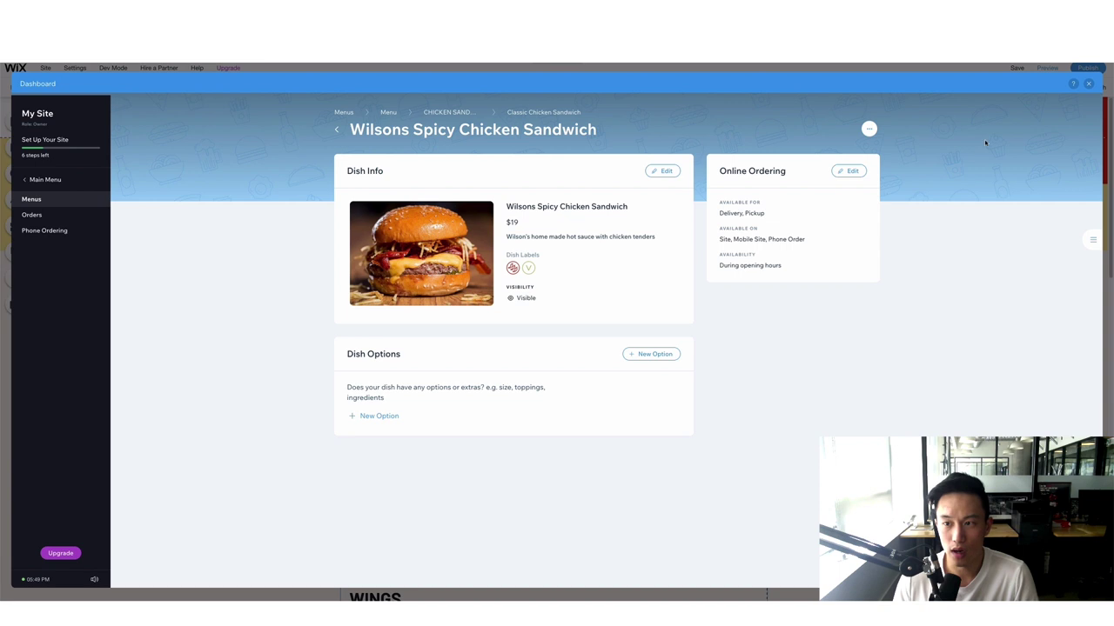
click(1088, 83)
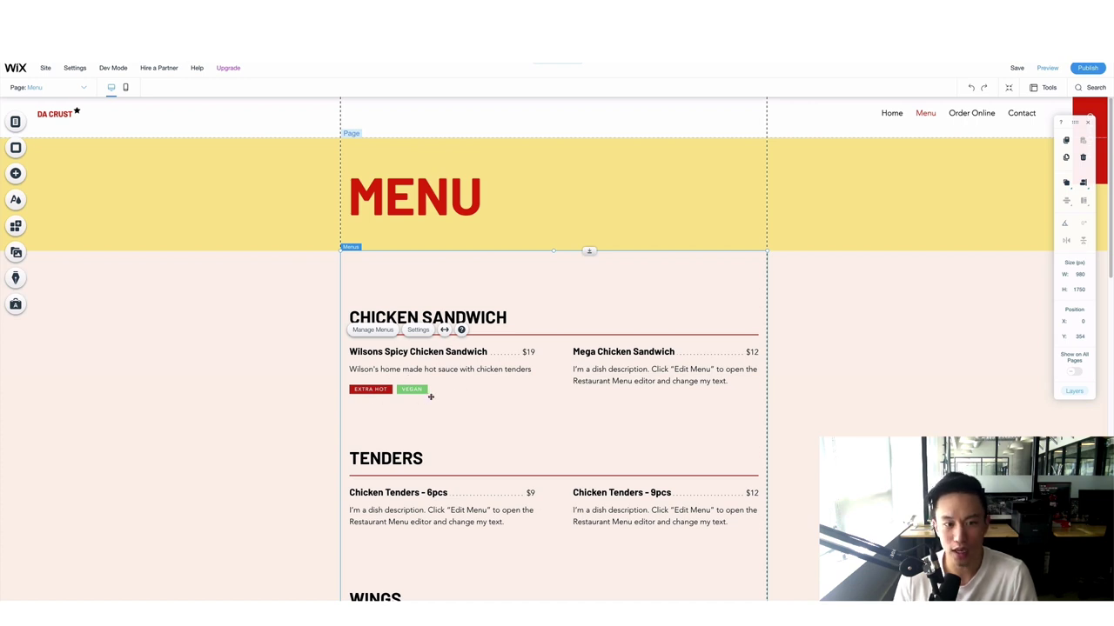
click(708, 355)
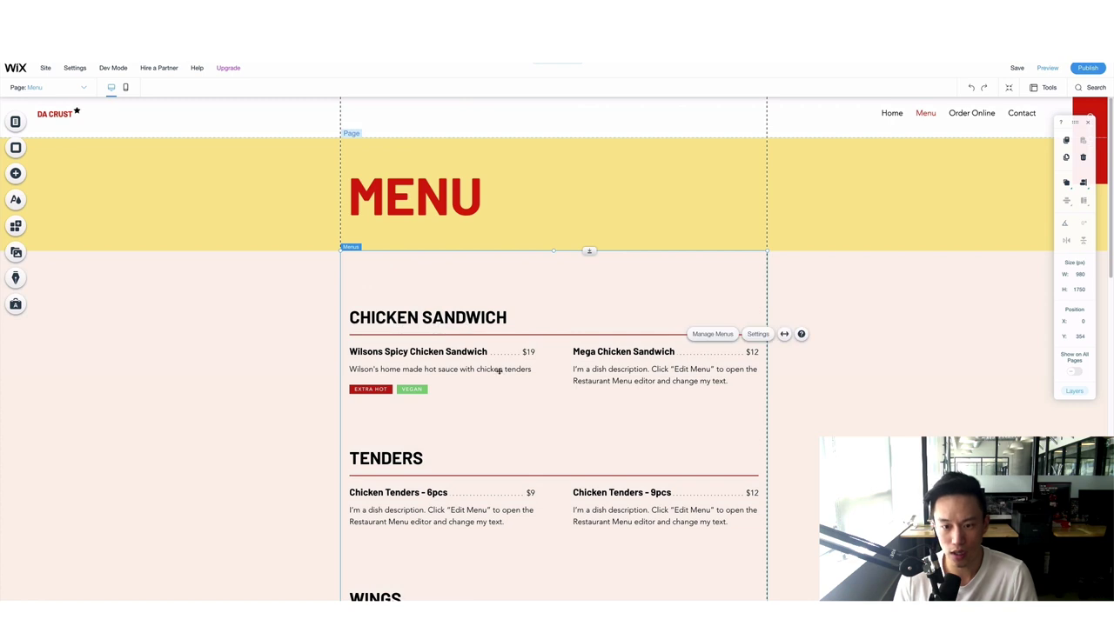
scroll(539, 357, down, 3)
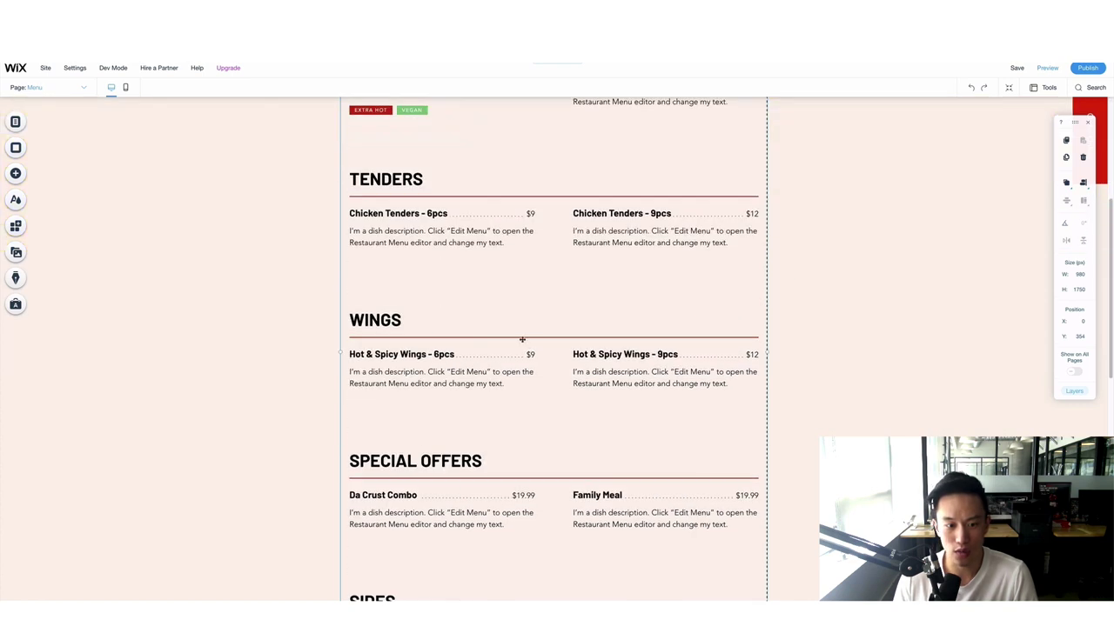
scroll(522, 339, down, 3)
scroll(374, 348, up, 2)
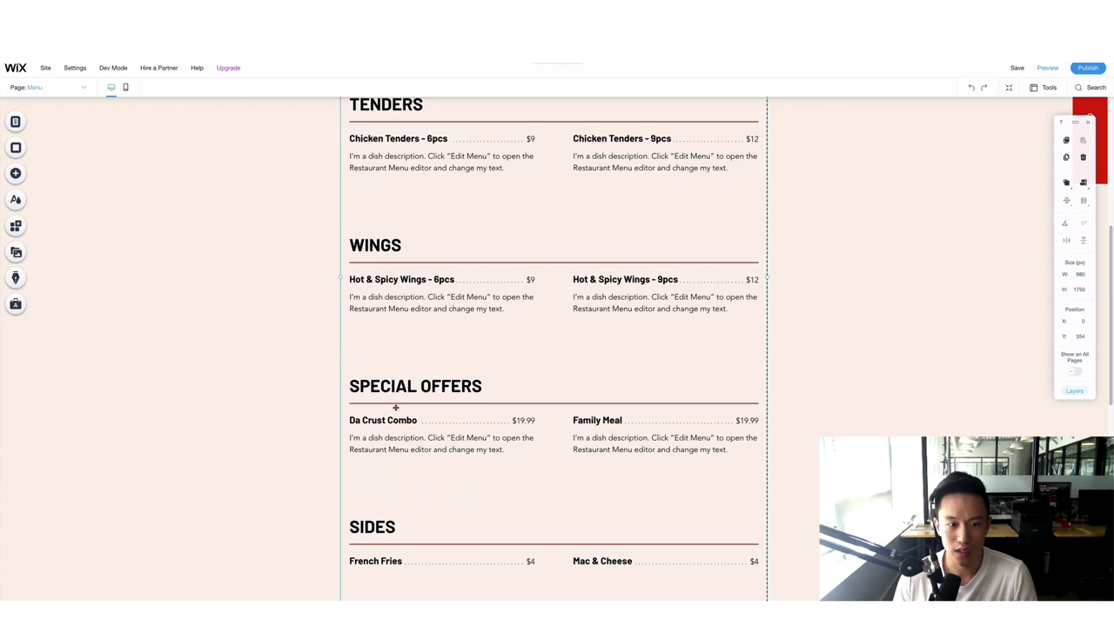
scroll(387, 281, up, 3)
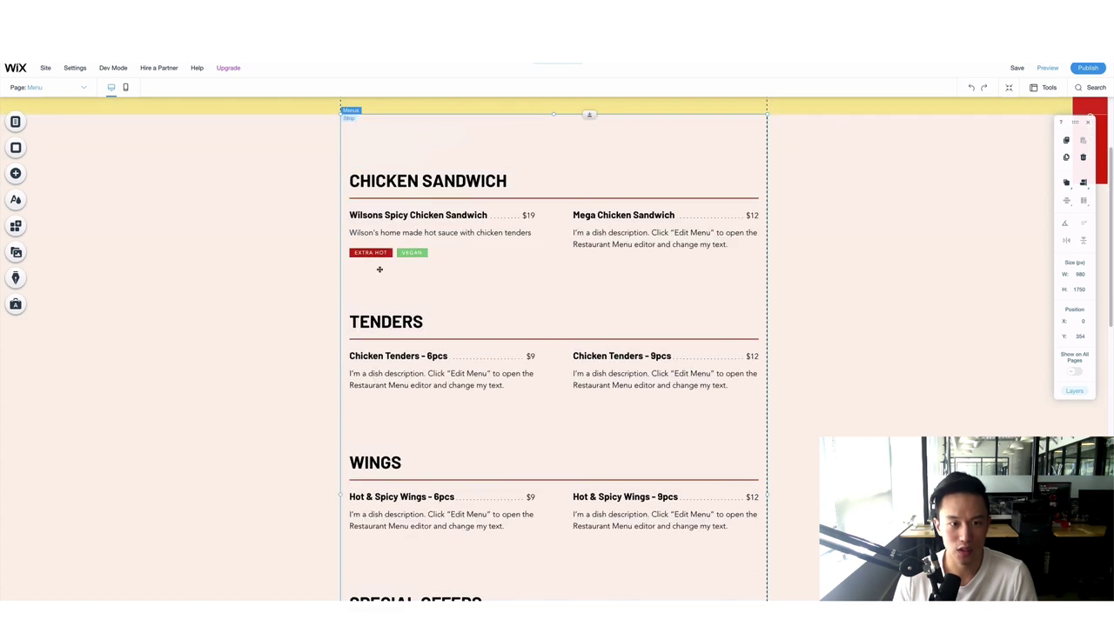
scroll(409, 192, up, 2)
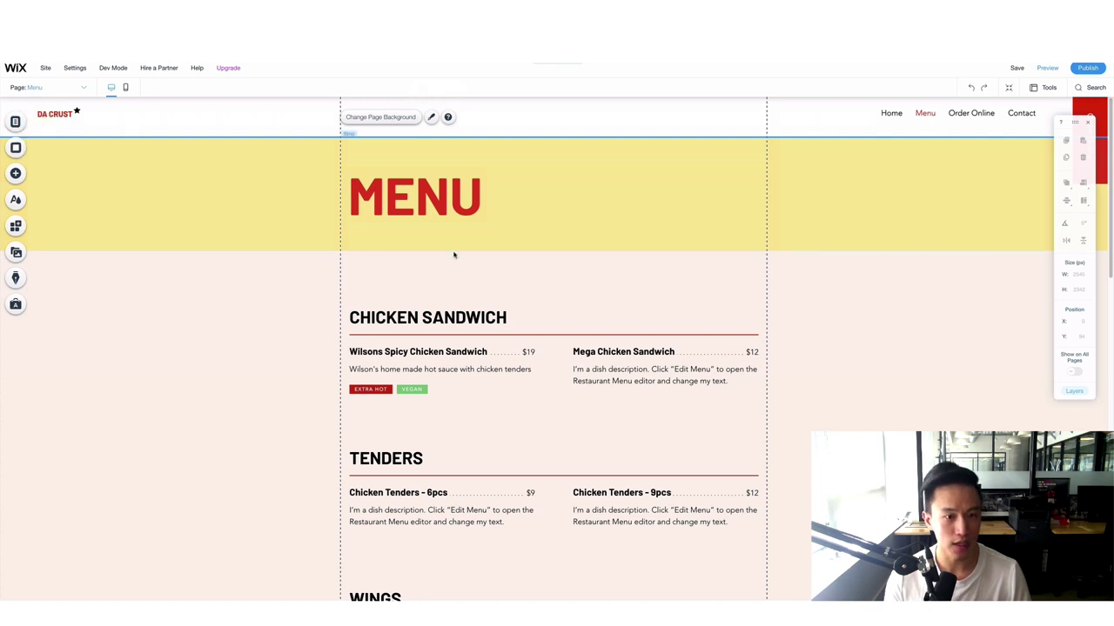
Step: Open the layout choices for the Menu page's menu element and look over its current arrangement
click(444, 317)
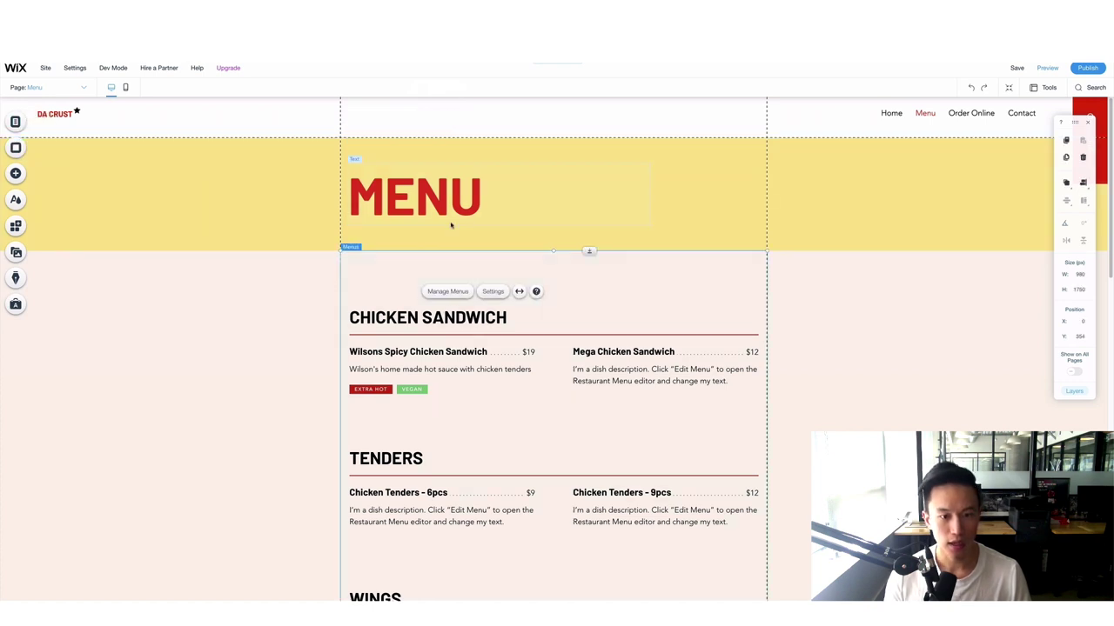
click(499, 293)
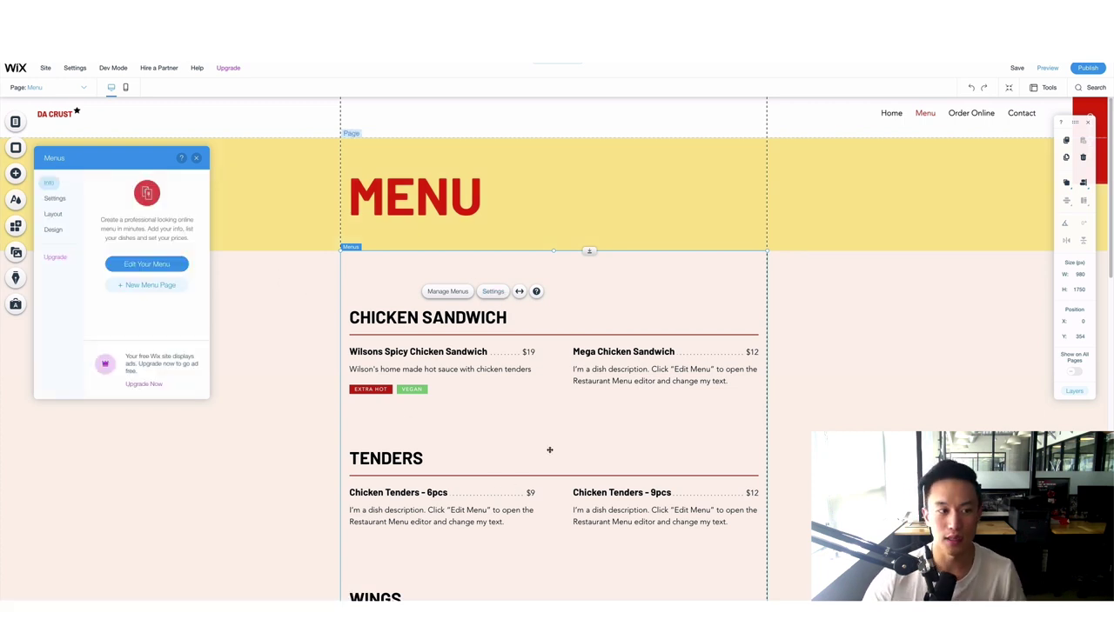
click(54, 214)
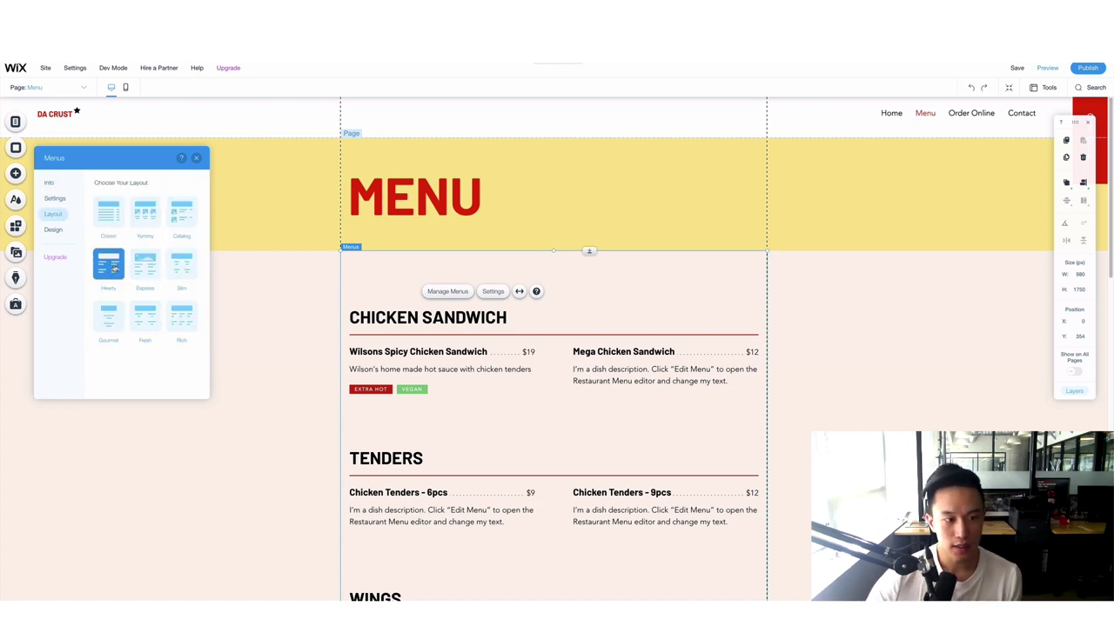
scroll(345, 301, down, 7)
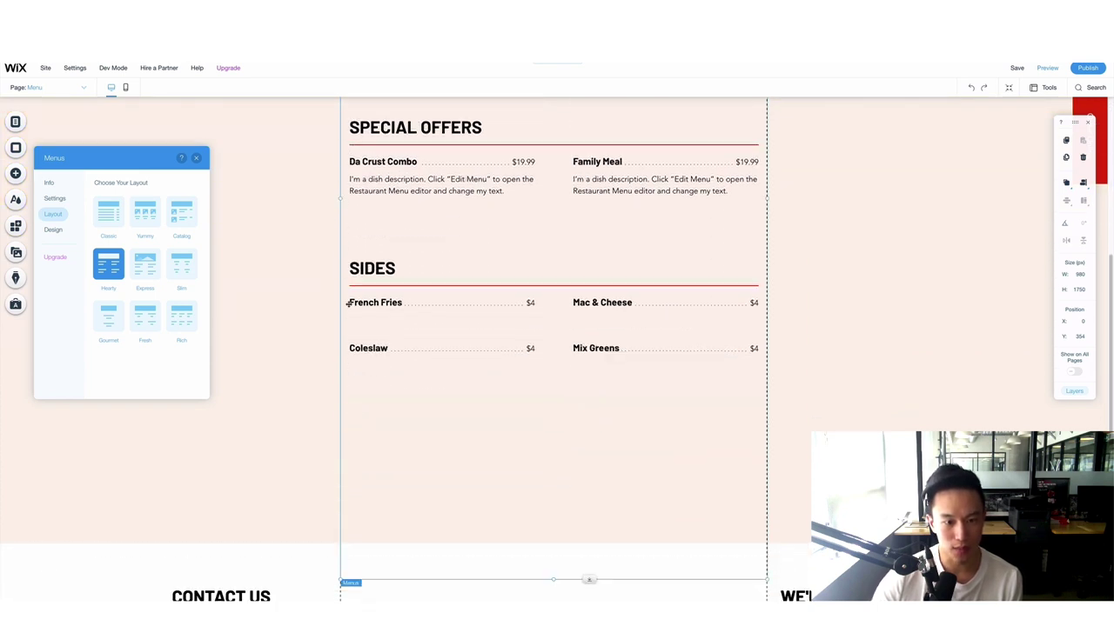
scroll(347, 305, up, 10)
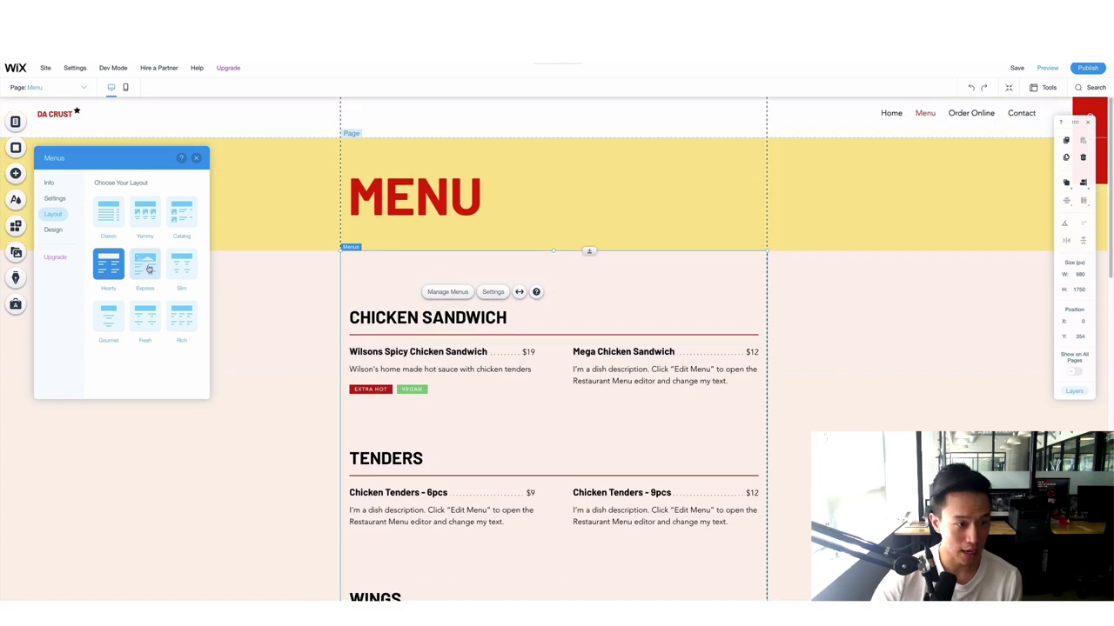
Step: Try the Classic layout on the menu and examine how its sections are arranged
click(108, 214)
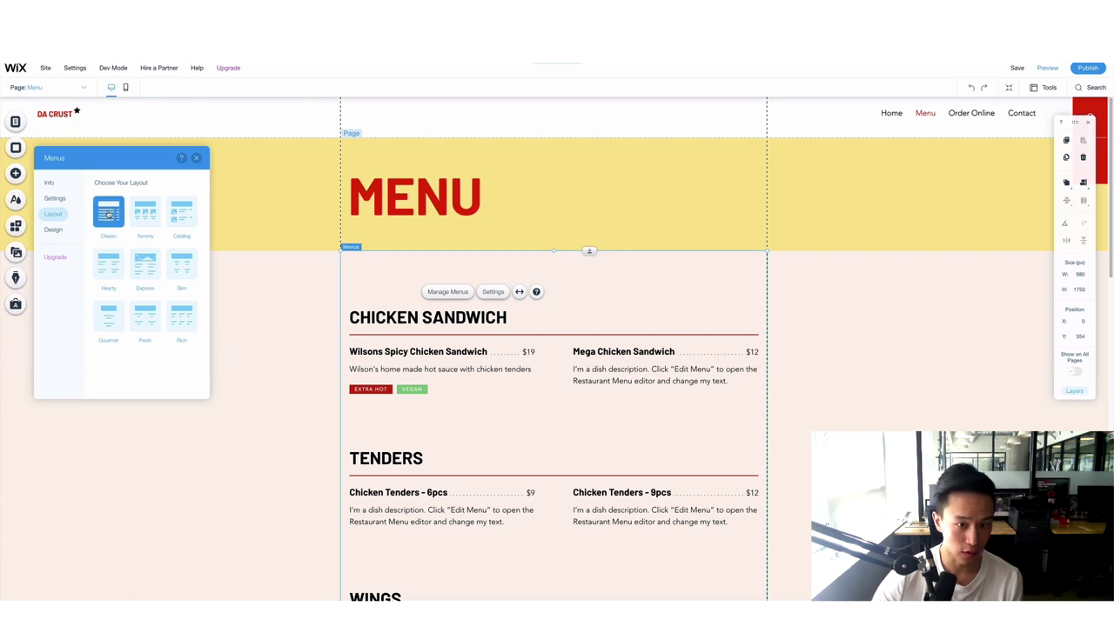
scroll(308, 396, down, 3)
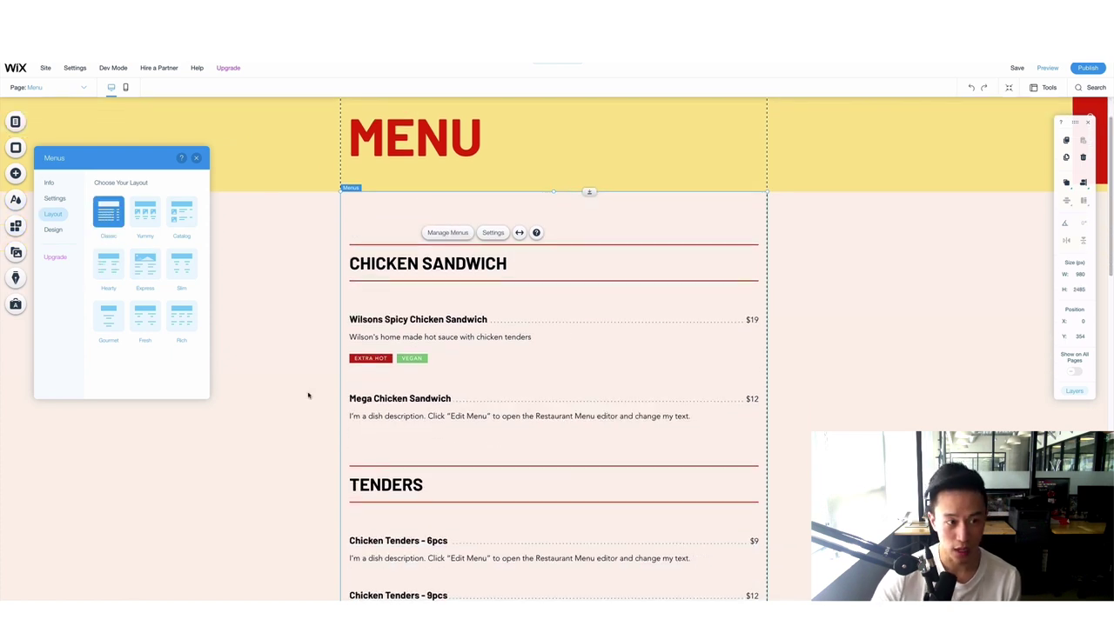
scroll(308, 396, down, 15)
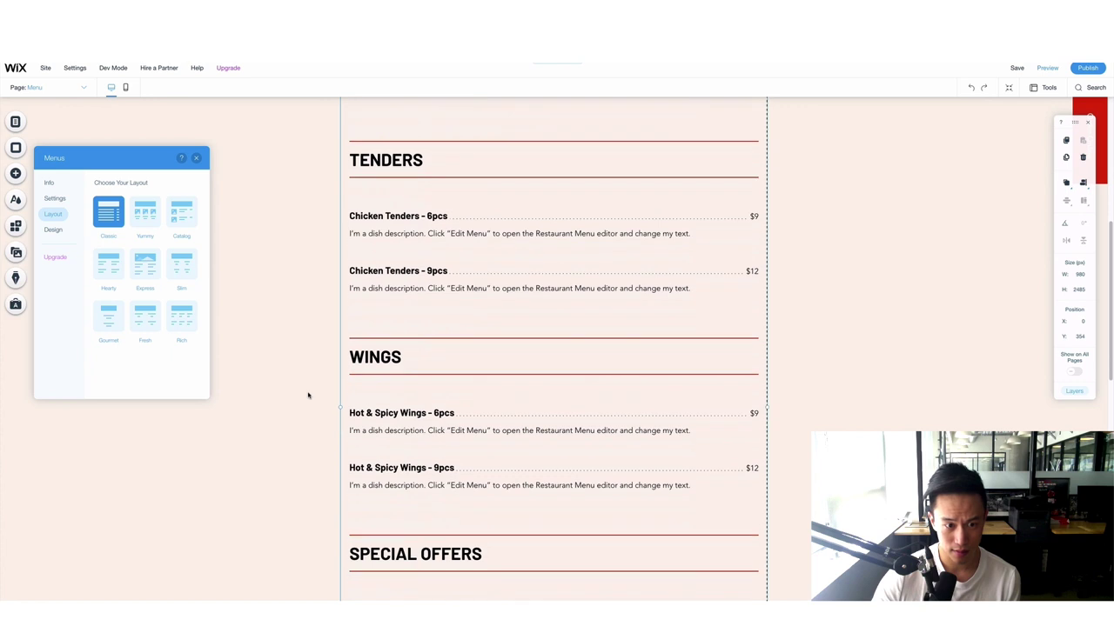
scroll(308, 393, up, 15)
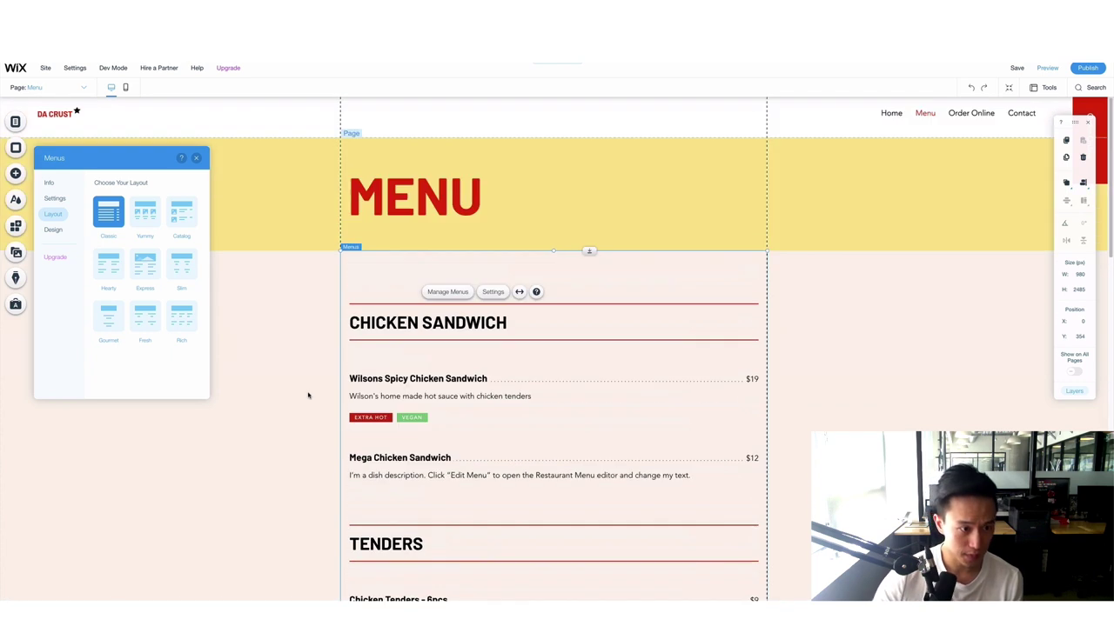
Step: Switch the menu to the Slim layout and look over its sections
click(181, 264)
scroll(503, 337, down, 10)
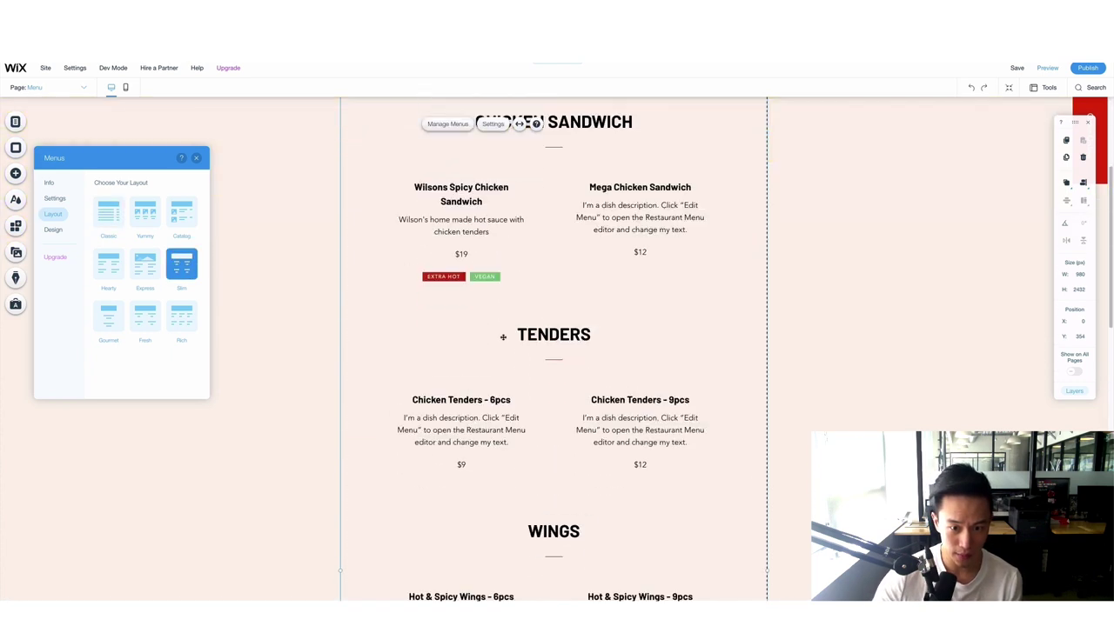
Step: Switch the menu to the Yummy layout and look over how its sections and dish images are arranged
scroll(502, 336, up, 10)
click(148, 221)
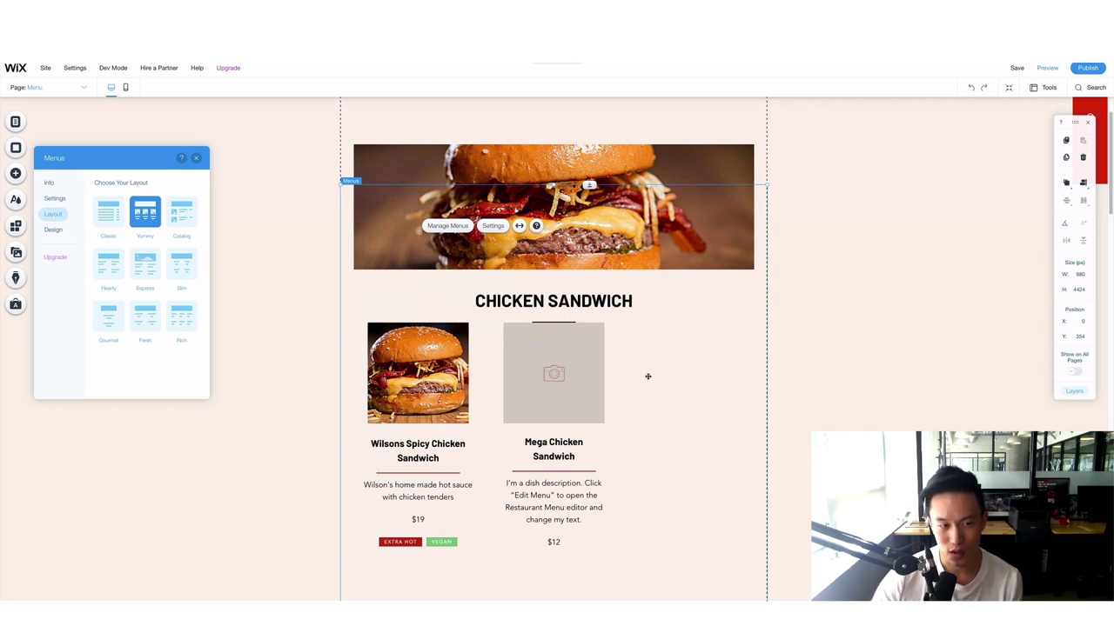
scroll(662, 430, up, 1)
scroll(662, 430, down, 7)
scroll(662, 430, up, 10)
scroll(509, 369, down, 3)
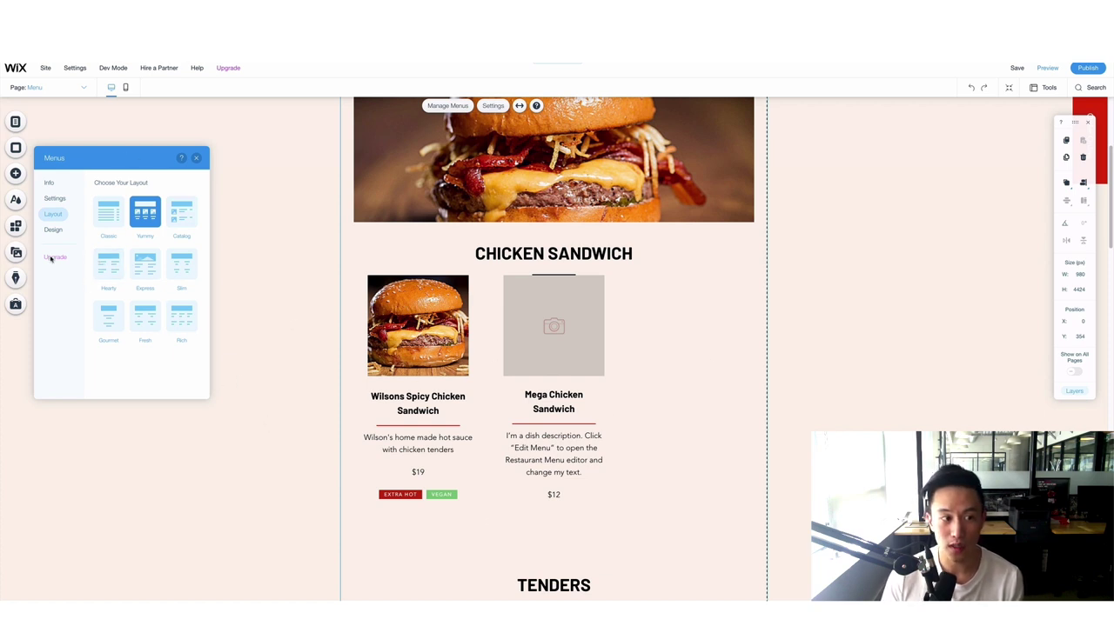
Step: In the menu's design settings, set the Menu Separators color to green and check the lines between dish names and descriptions
click(62, 232)
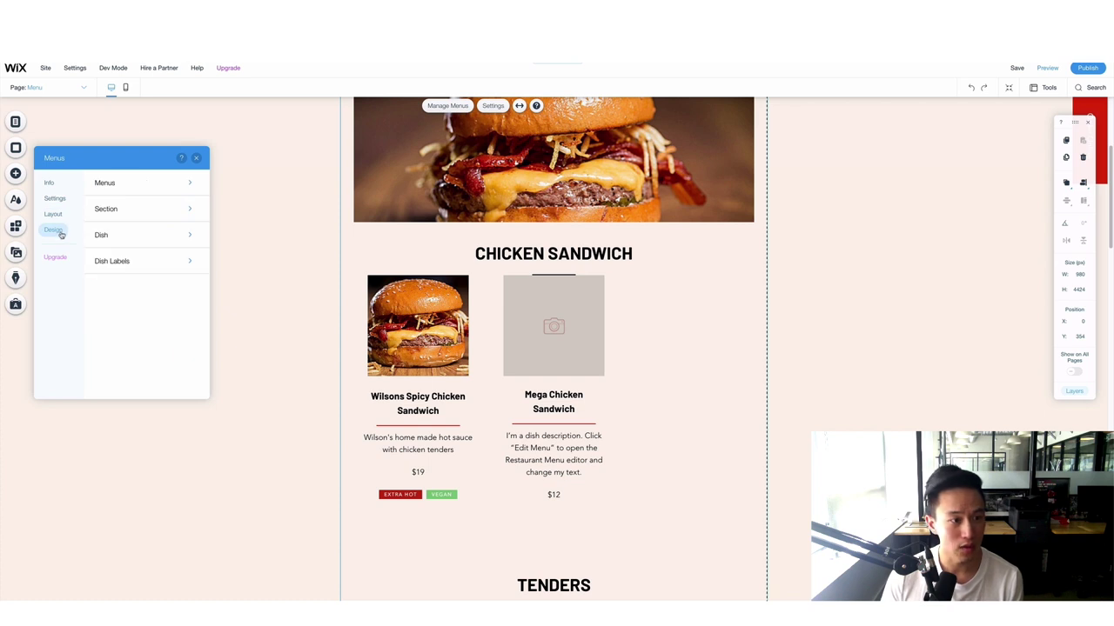
click(136, 181)
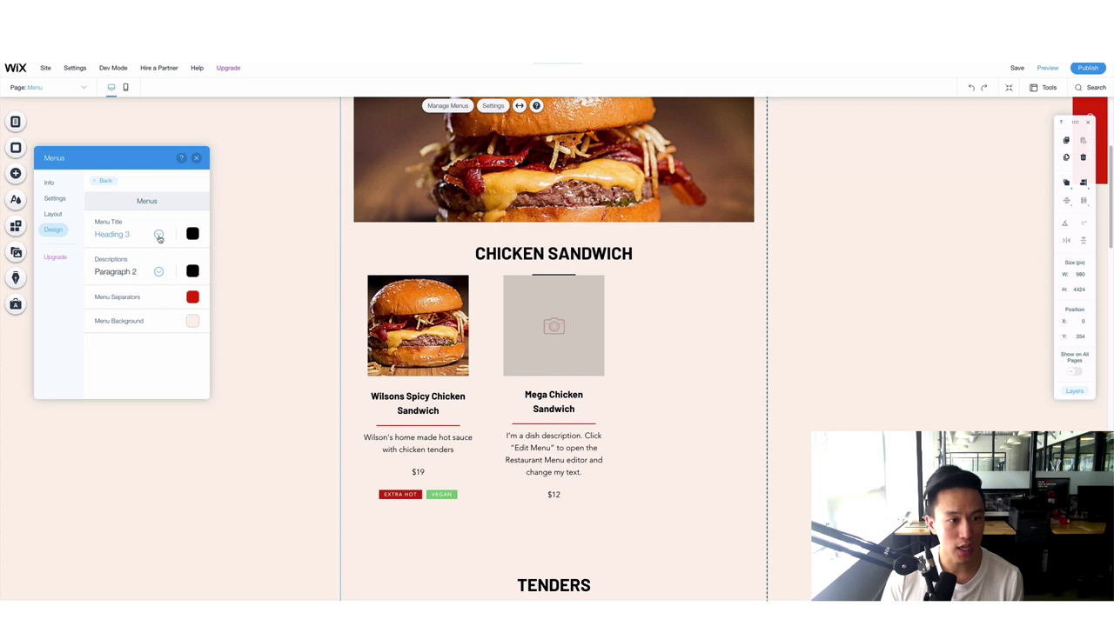
scroll(636, 269, up, 3)
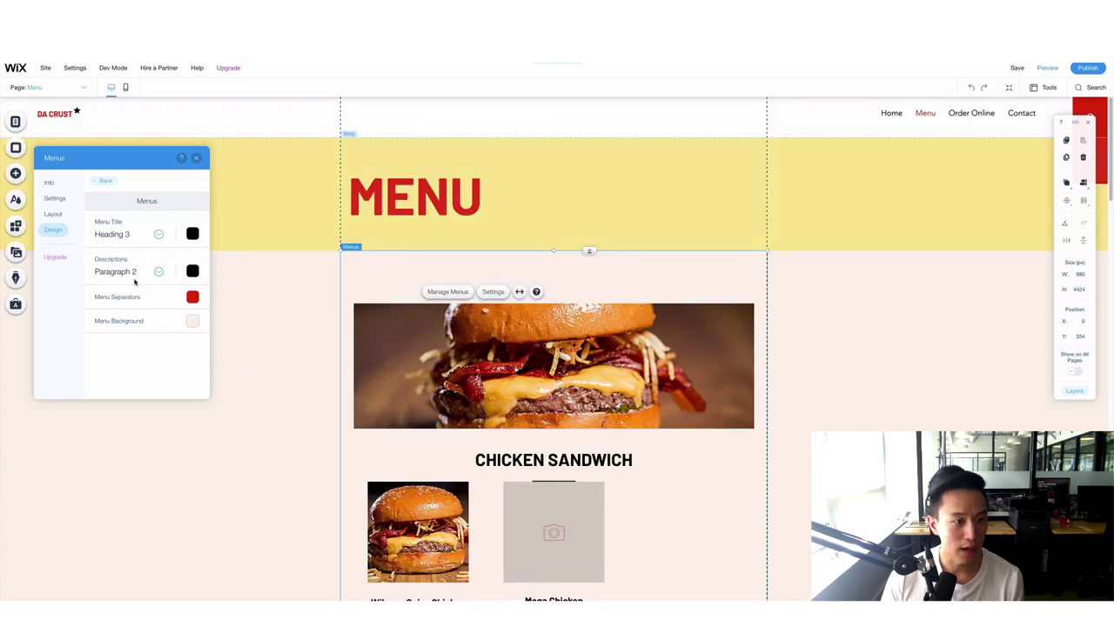
click(192, 297)
click(249, 380)
click(391, 276)
scroll(290, 304, down, 5)
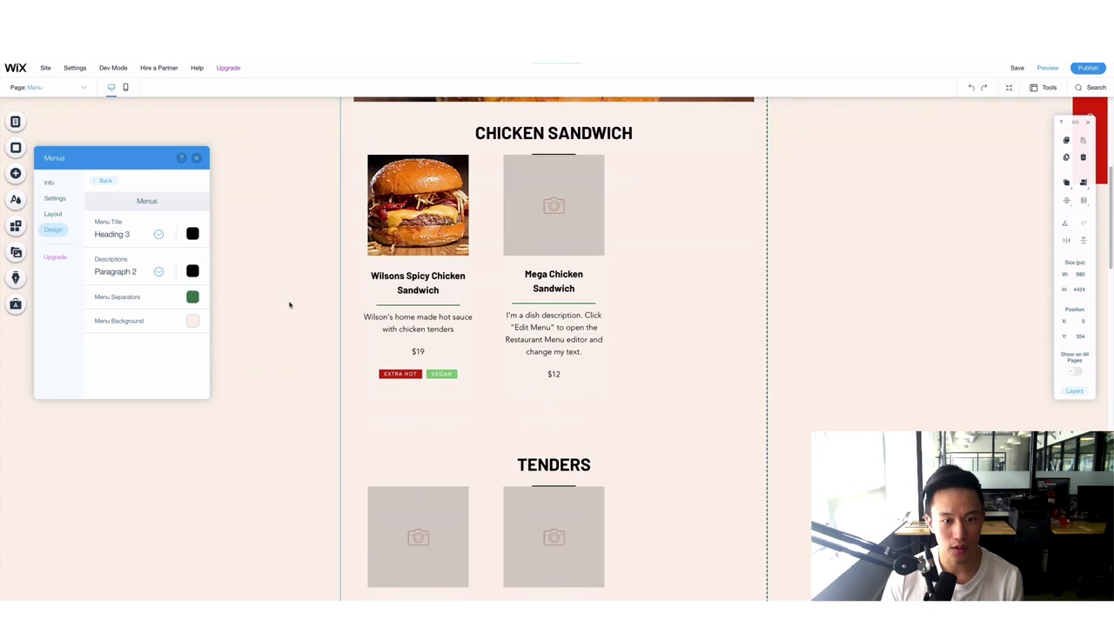
scroll(290, 304, down, 3)
scroll(418, 269, up, 2)
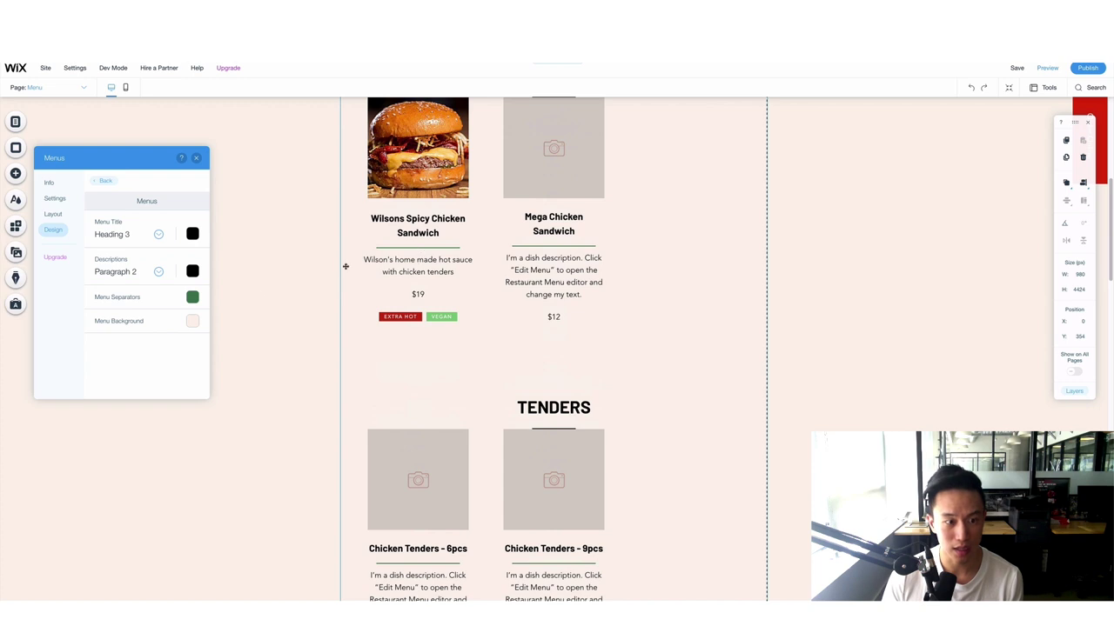
Step: Try other theme colors on the Menu Separators, including white, and return them to red
click(192, 297)
click(250, 348)
click(276, 348)
click(266, 336)
click(224, 338)
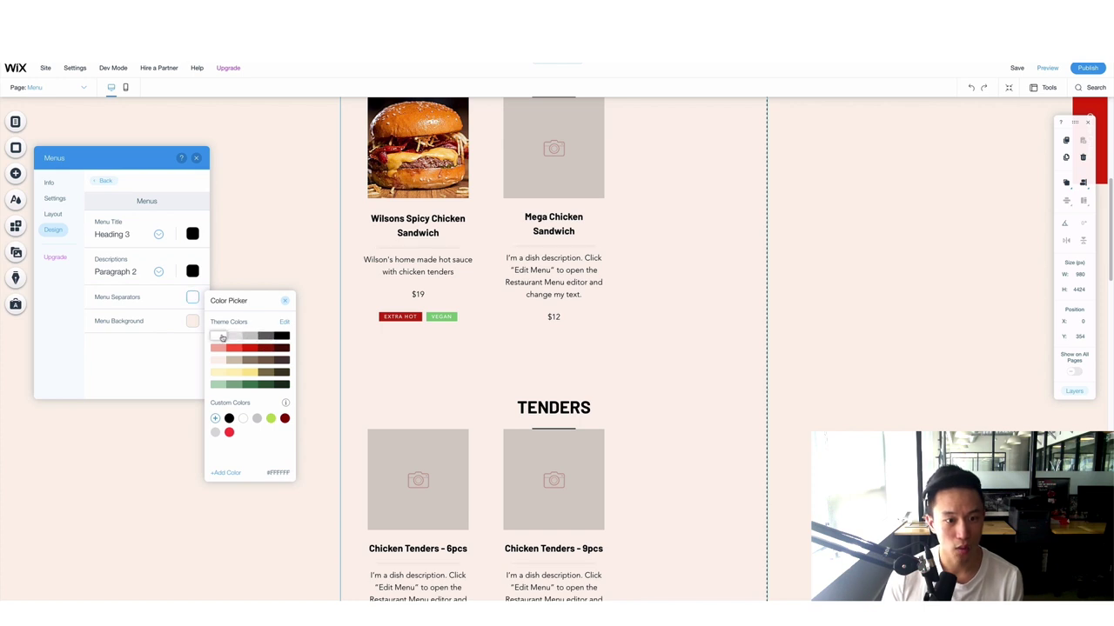
click(249, 385)
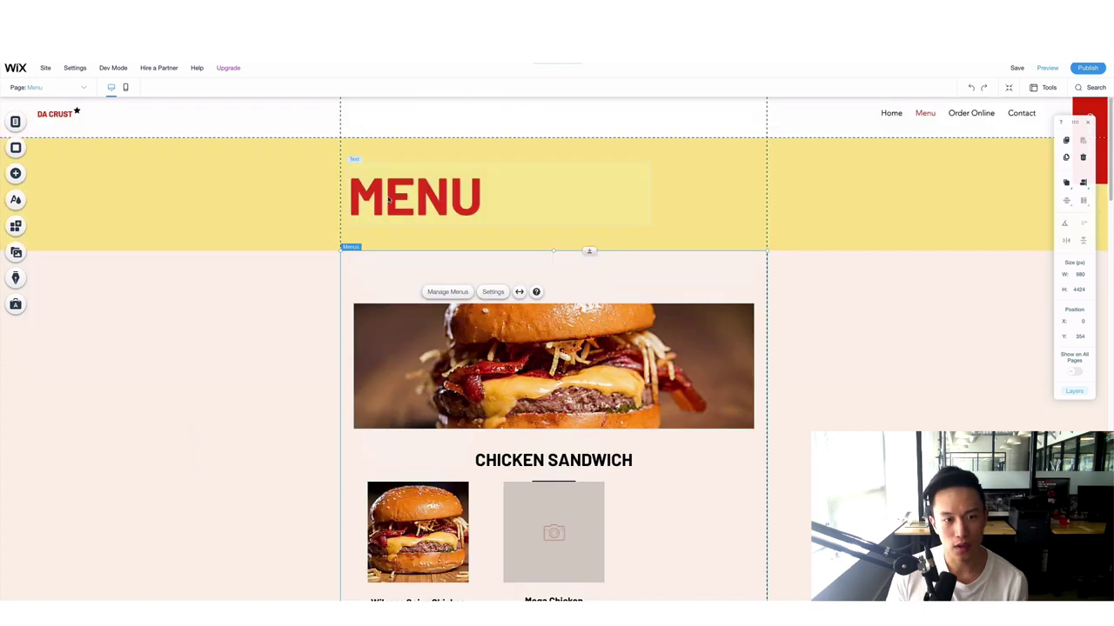
Step: Insert "WILSON'S" before the page heading's existing word so that it reads "WILSON'S MENU"
click(364, 199)
double_click(364, 199)
click(351, 197)
text(Wils)
key(BackSpace)
key(BackSpace)
key(BackSpace)
text(ILSON)
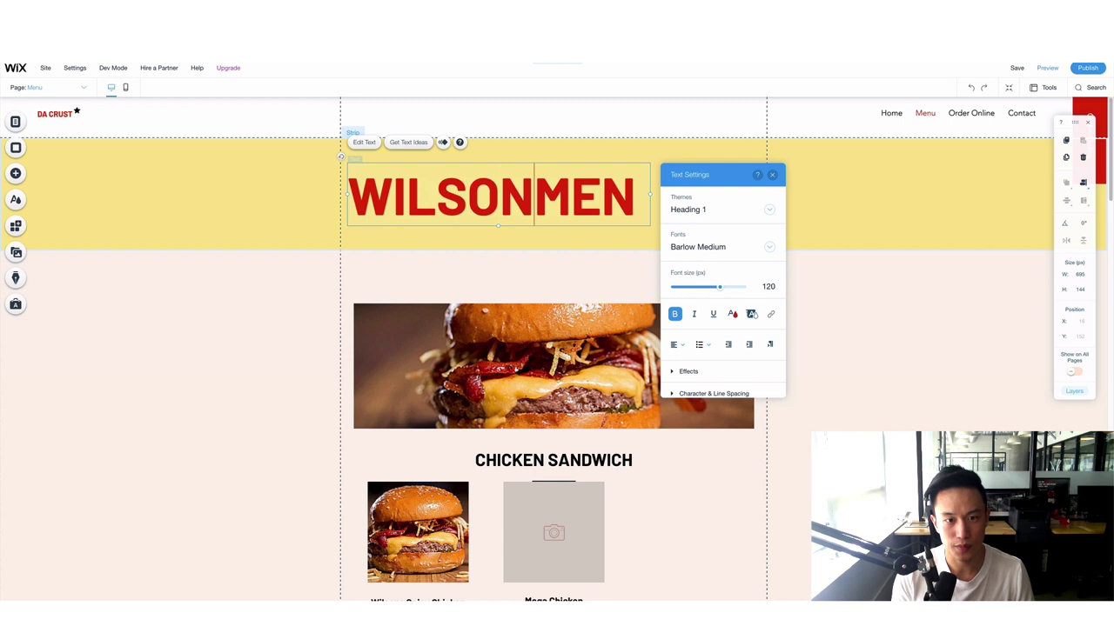
text('S)
Step: Reduce the font size of the whole "WILSON'S MENU" heading to about 70 px
key(ctrl+a)
drag(784, 287, 764, 290)
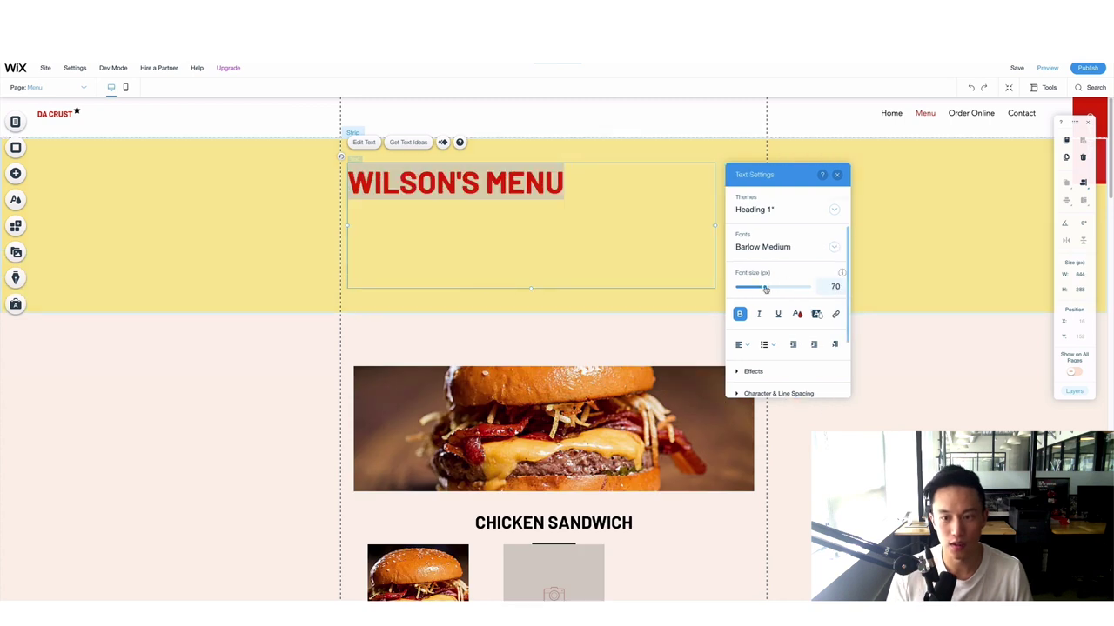
click(969, 348)
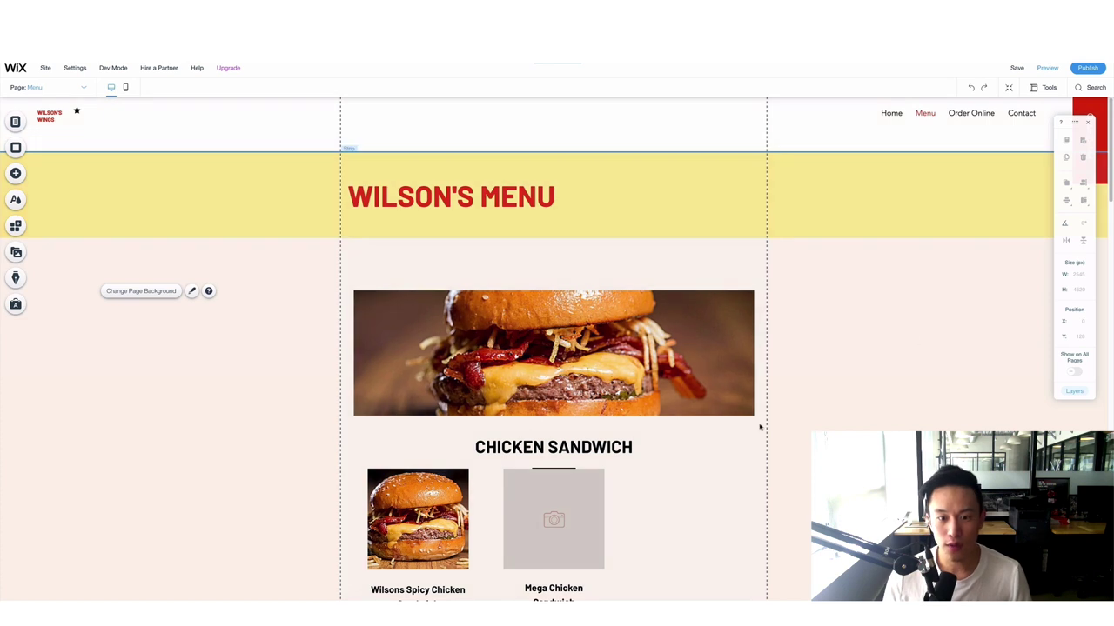
Step: Preview the Menu page, examine its sections from the heading down to the sides, and return to the editor
scroll(727, 365, down, 3)
scroll(726, 368, down, 2)
scroll(724, 365, up, 5)
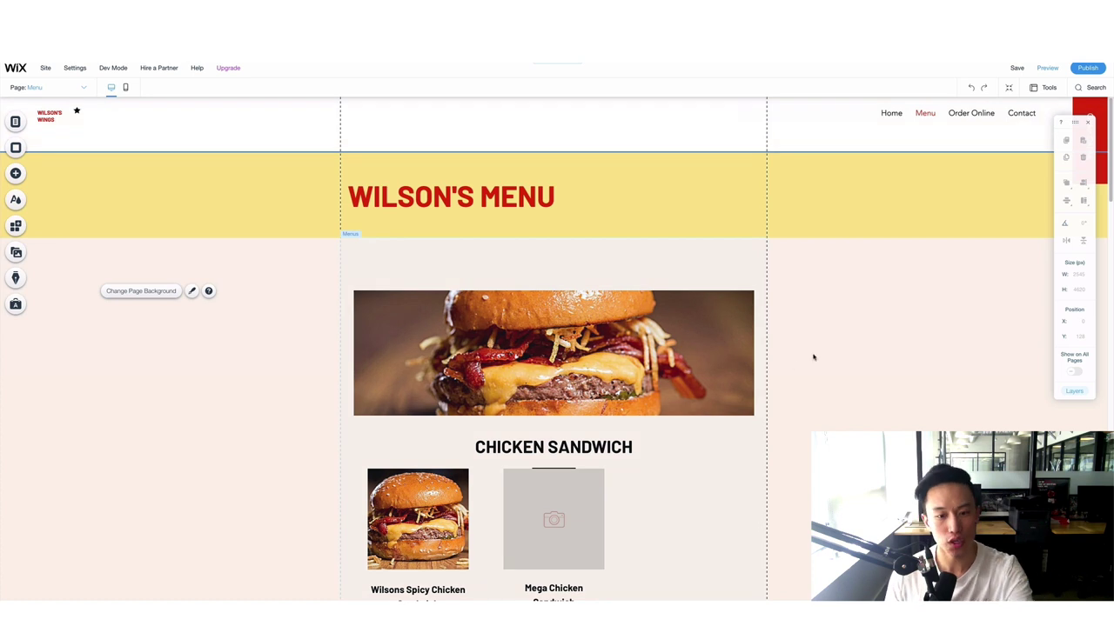
click(1047, 69)
scroll(867, 345, down, 6)
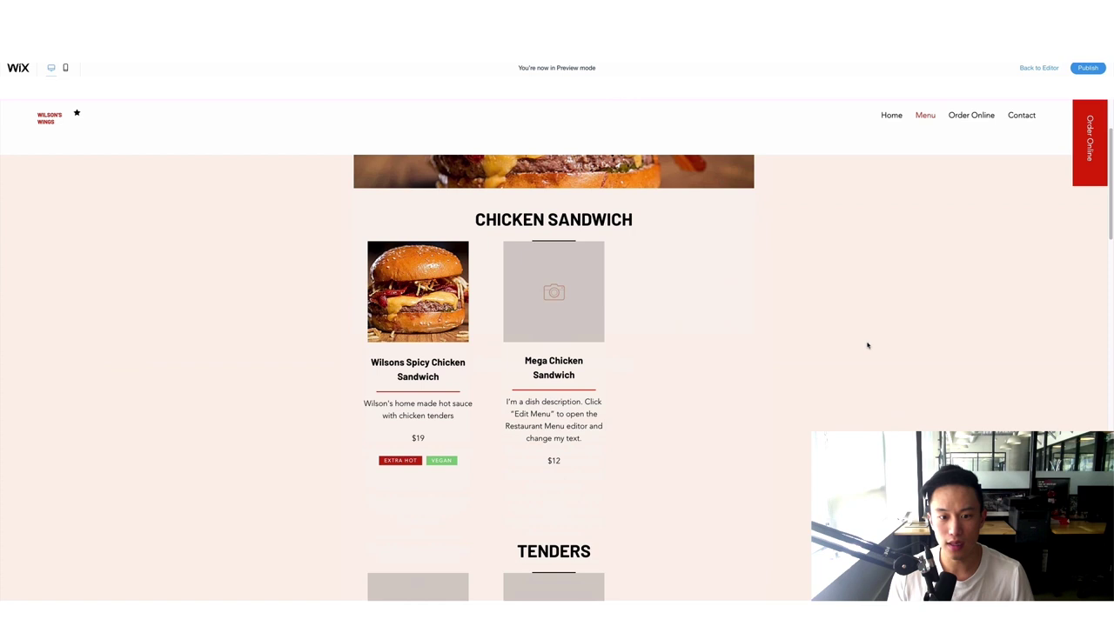
scroll(867, 345, down, 9)
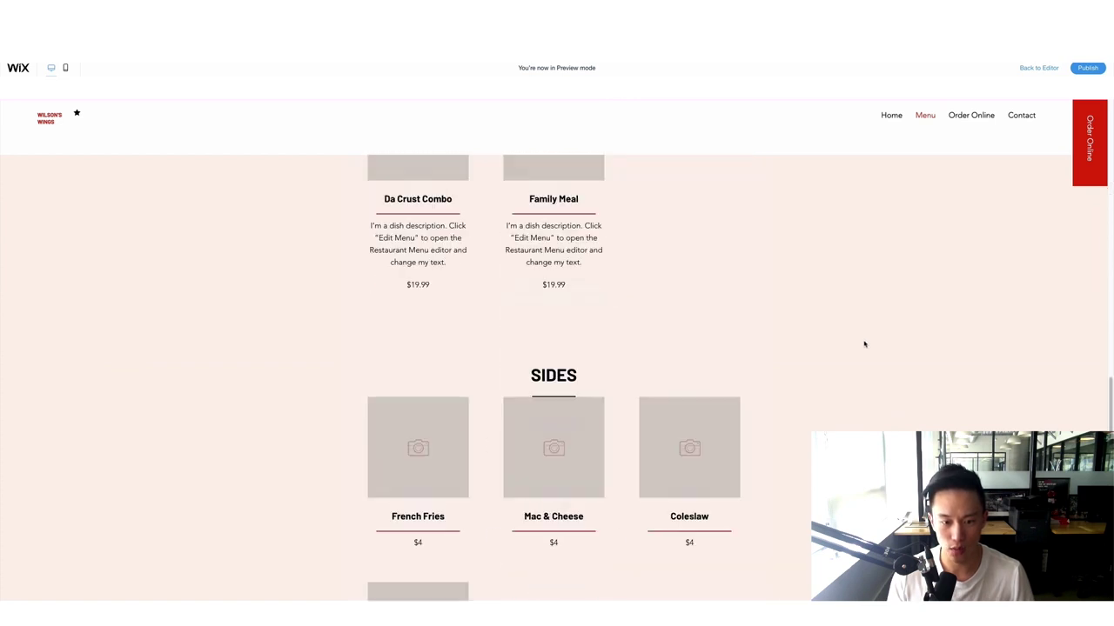
scroll(864, 344, up, 12)
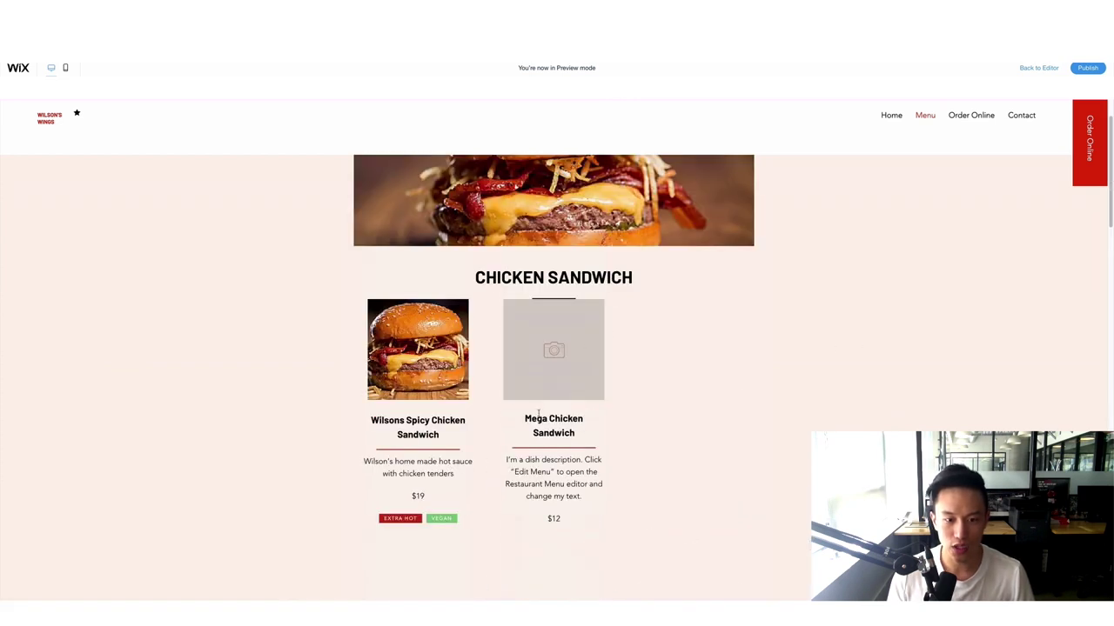
scroll(552, 406, down, 3)
scroll(553, 272, up, 2)
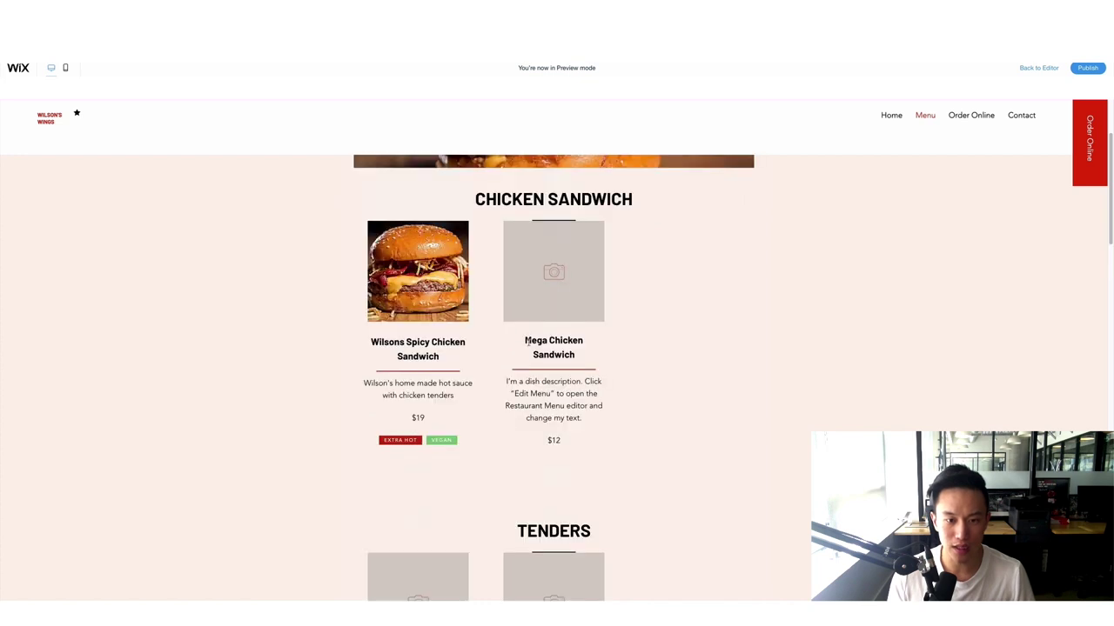
scroll(557, 313, down, 1)
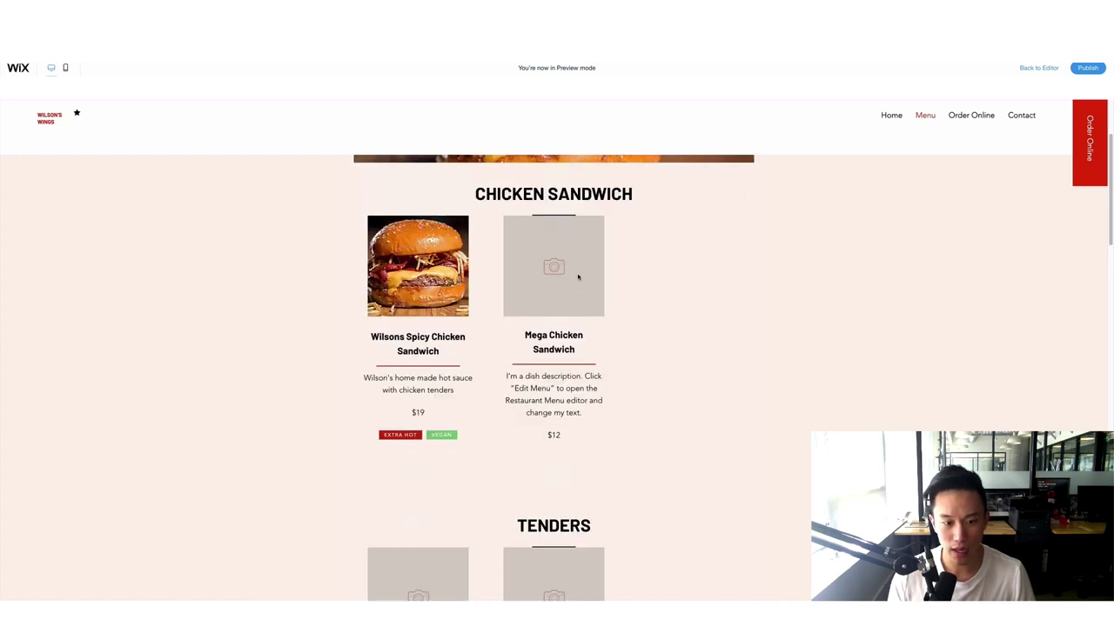
scroll(578, 277, down, 3)
scroll(899, 194, up, 6)
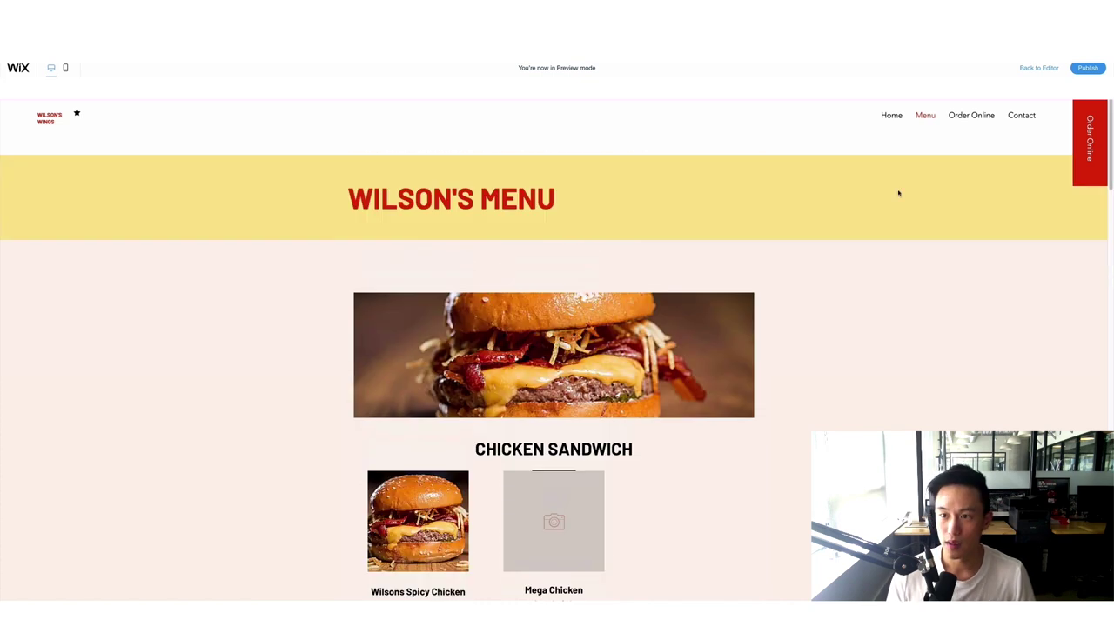
click(1039, 69)
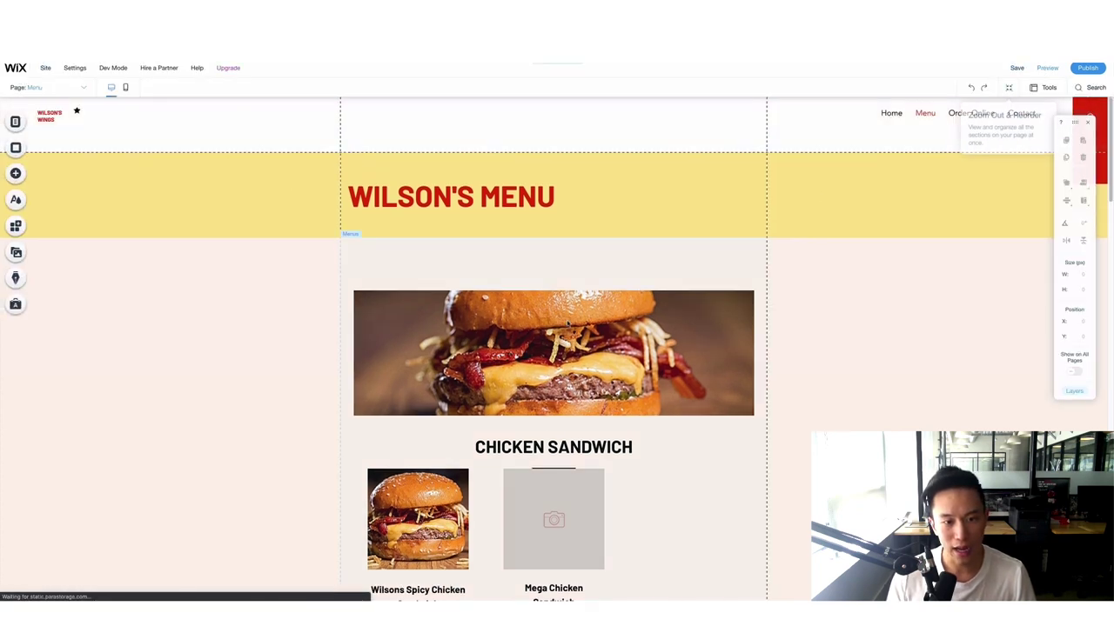
Step: Switch to the mobile version of the Menu page and look over it down to the footer's contact form and opening hours
click(127, 89)
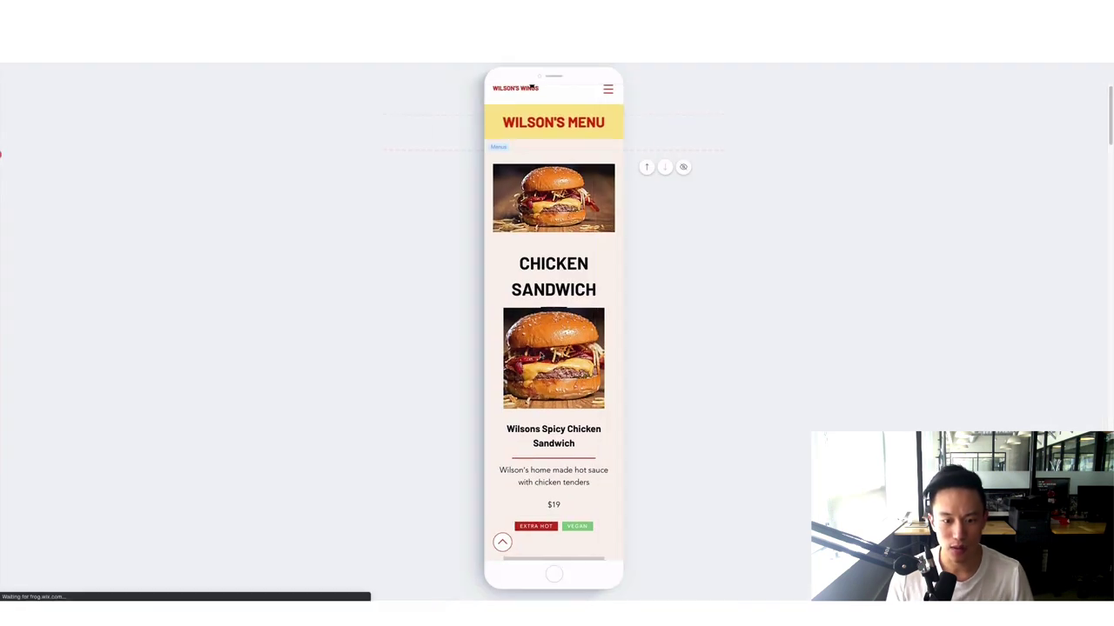
scroll(549, 334, down, 2)
scroll(550, 334, down, 10)
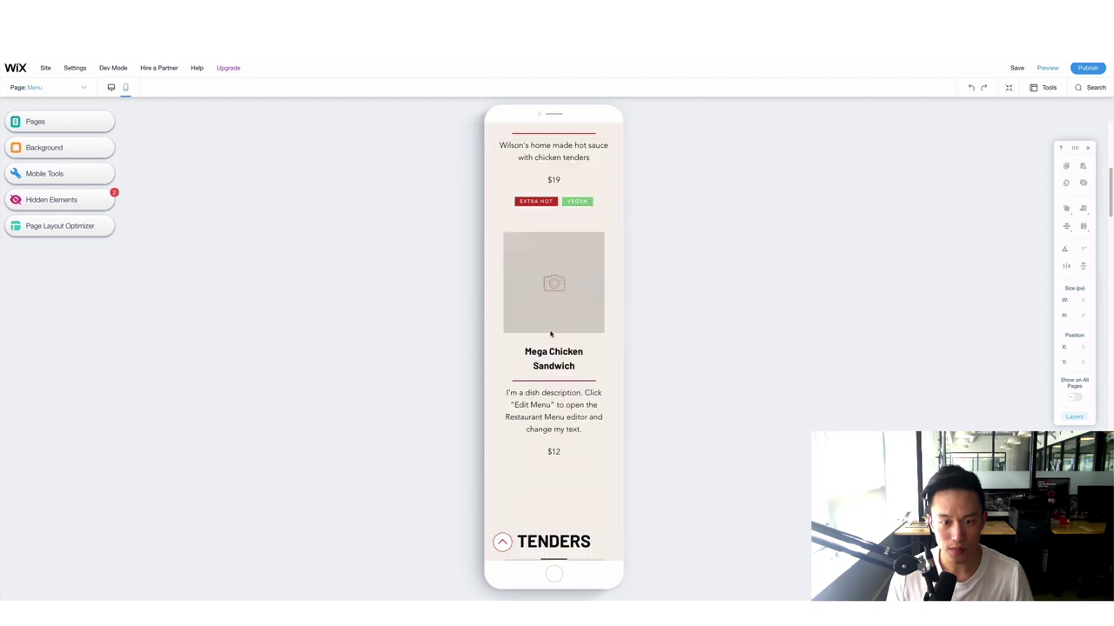
scroll(549, 334, down, 10)
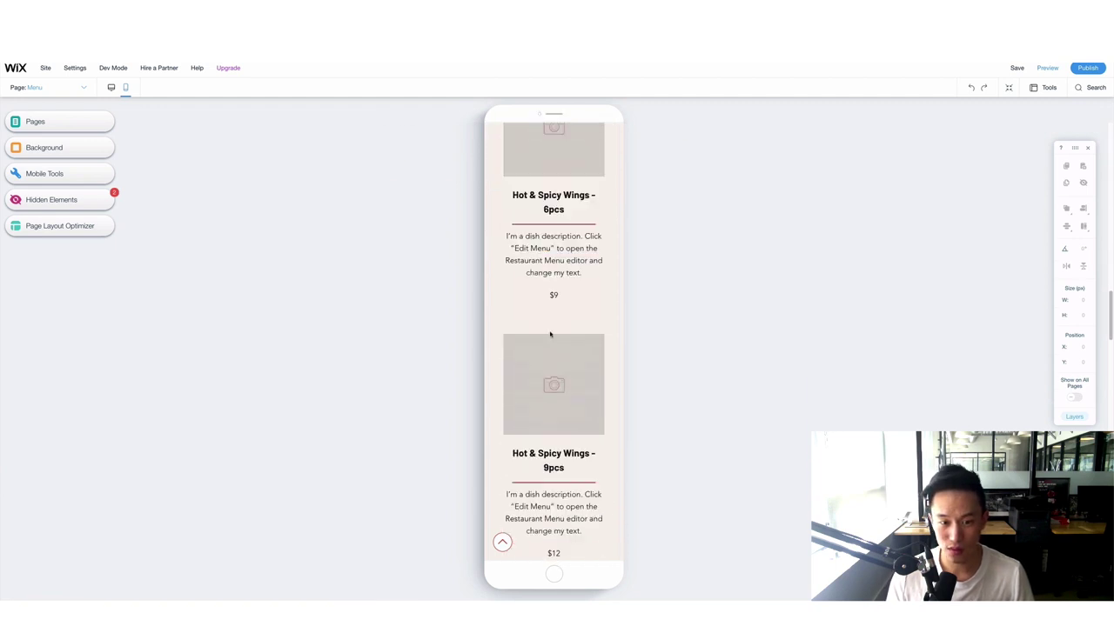
scroll(549, 335, down, 8)
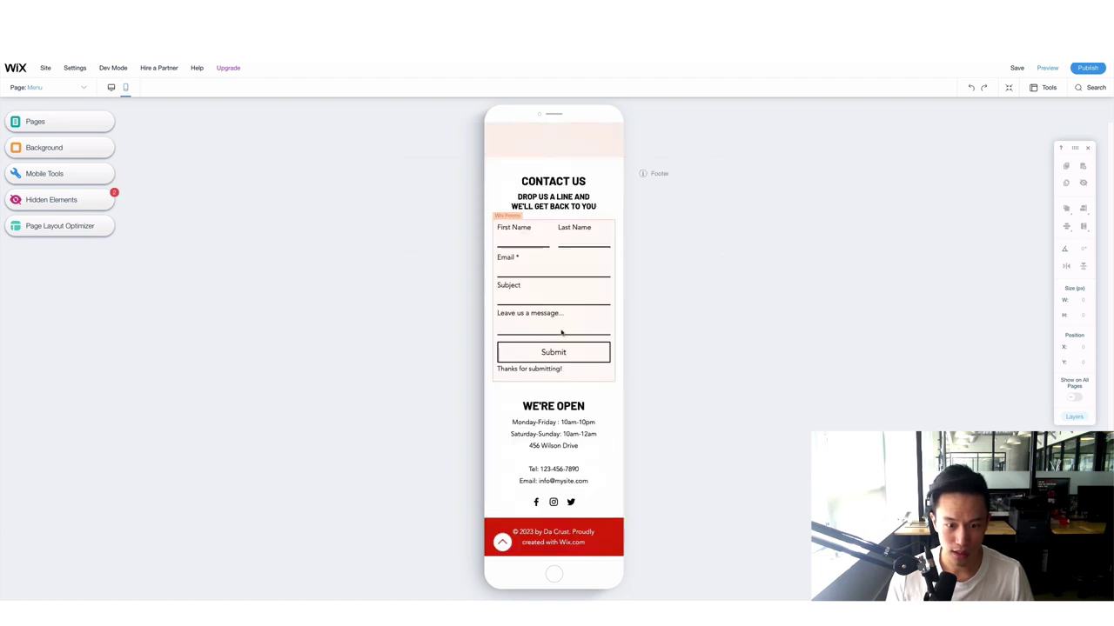
scroll(564, 331, up, 3)
scroll(567, 331, down, 3)
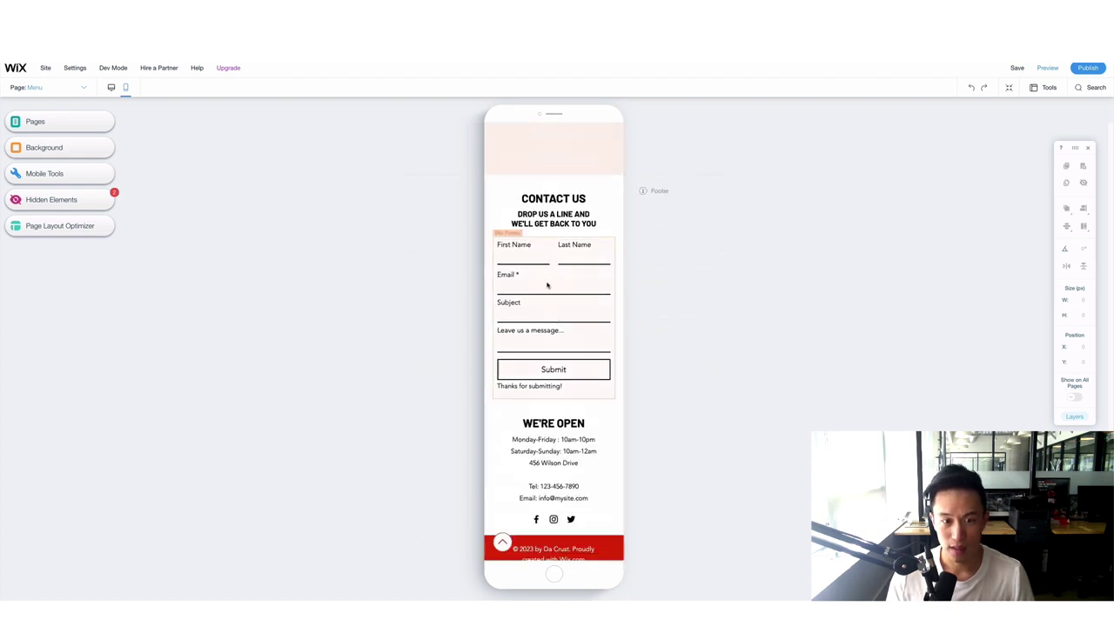
scroll(530, 247, up, 3)
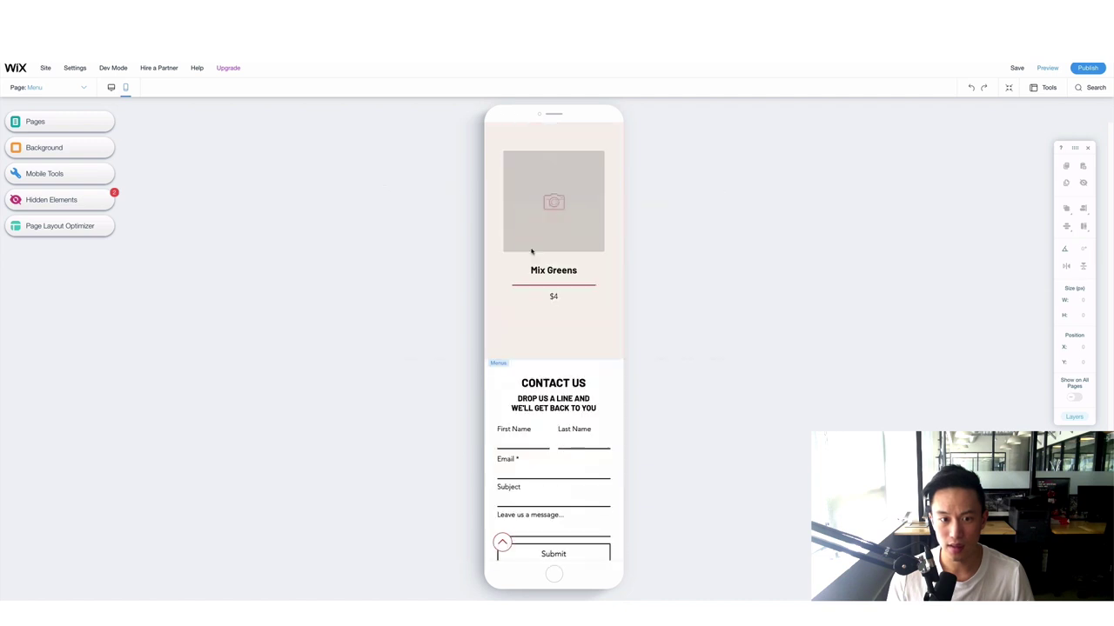
scroll(531, 252, down, 2)
scroll(513, 352, up, 2)
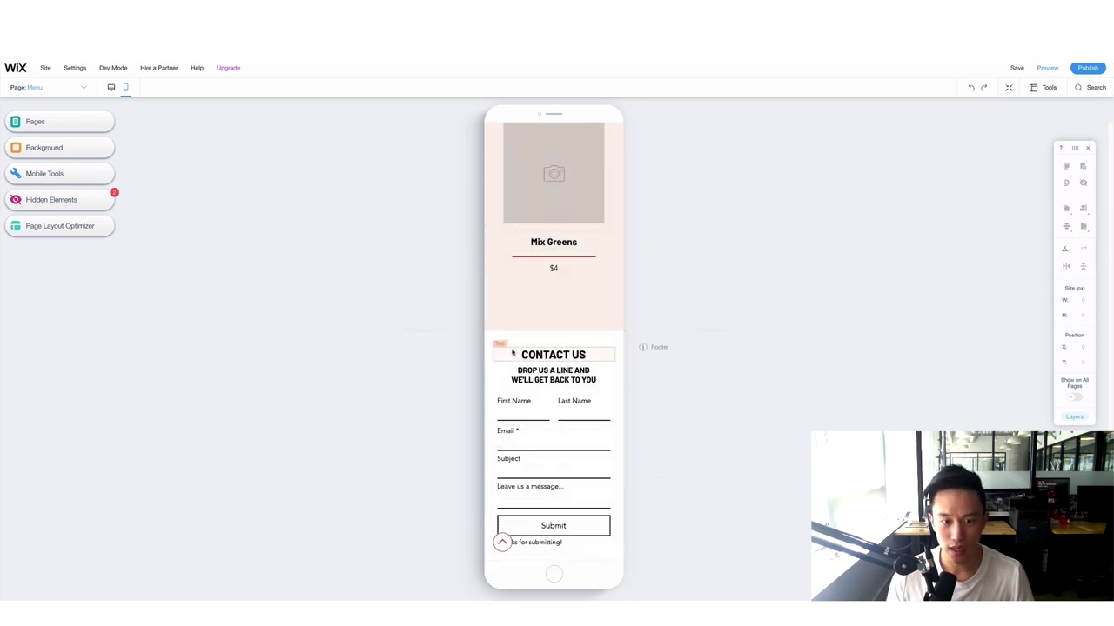
scroll(528, 416, down, 3)
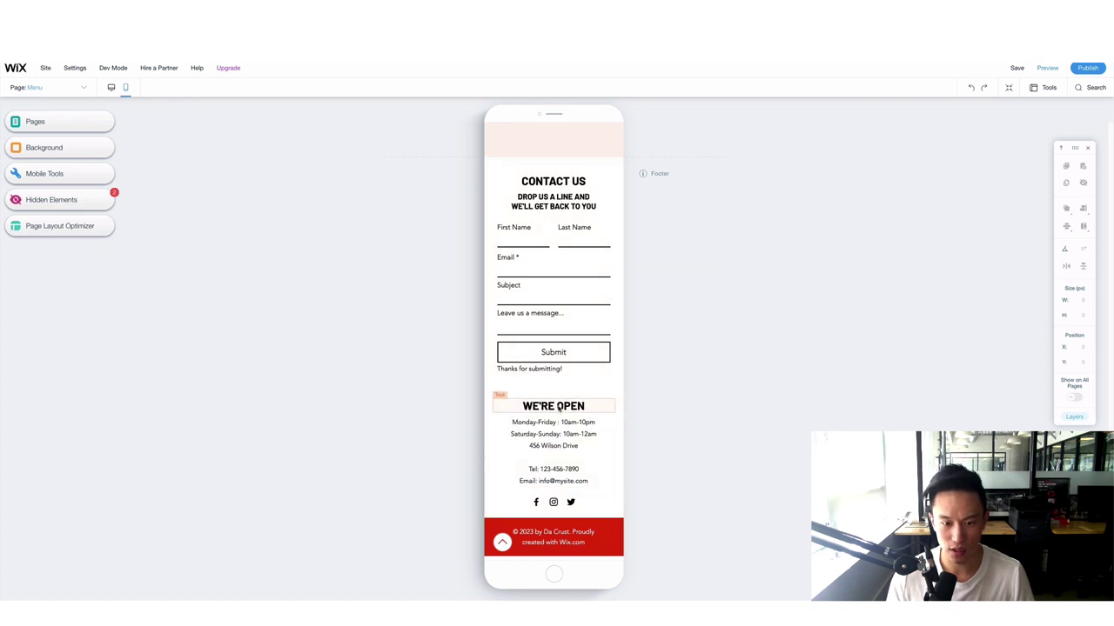
Step: Hide the "WE'RE OPEN" heading and the opening hours text below it in the mobile footer
click(557, 409)
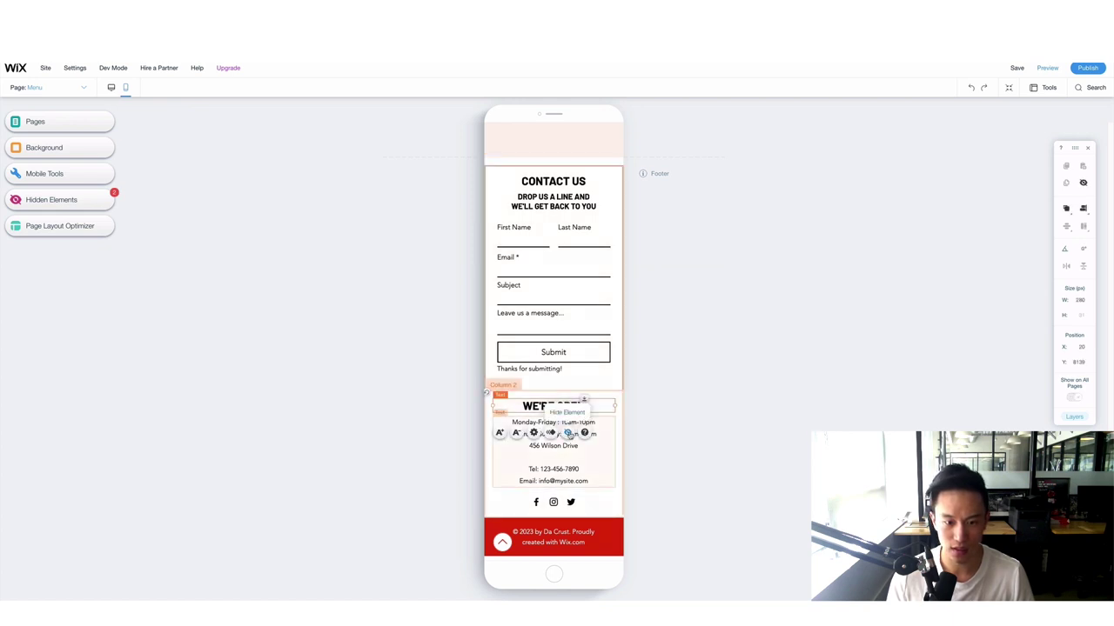
click(567, 432)
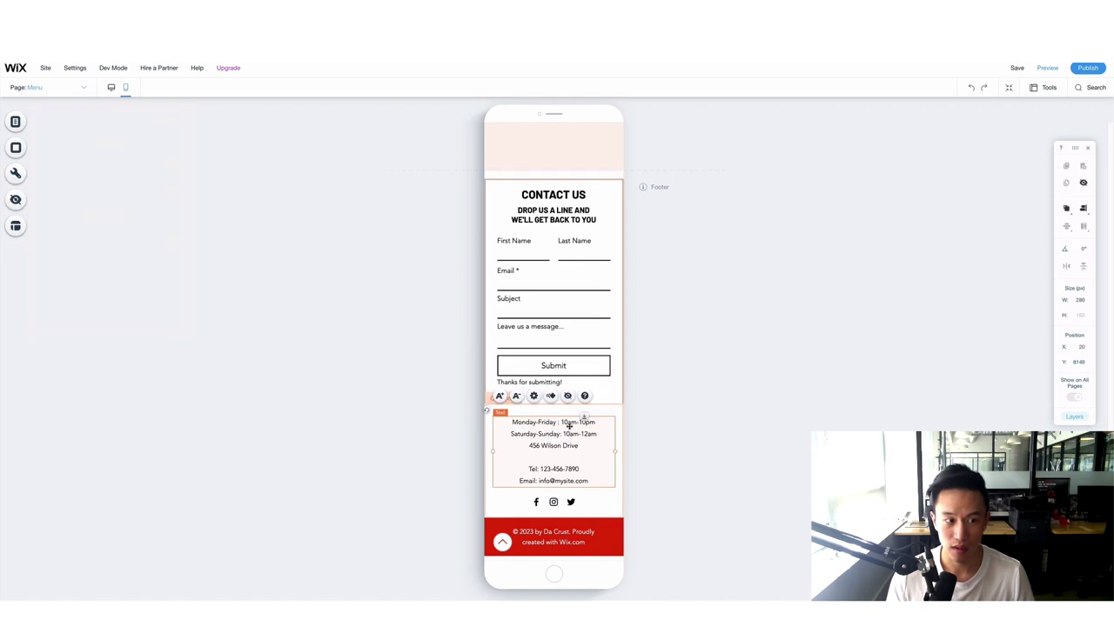
click(567, 396)
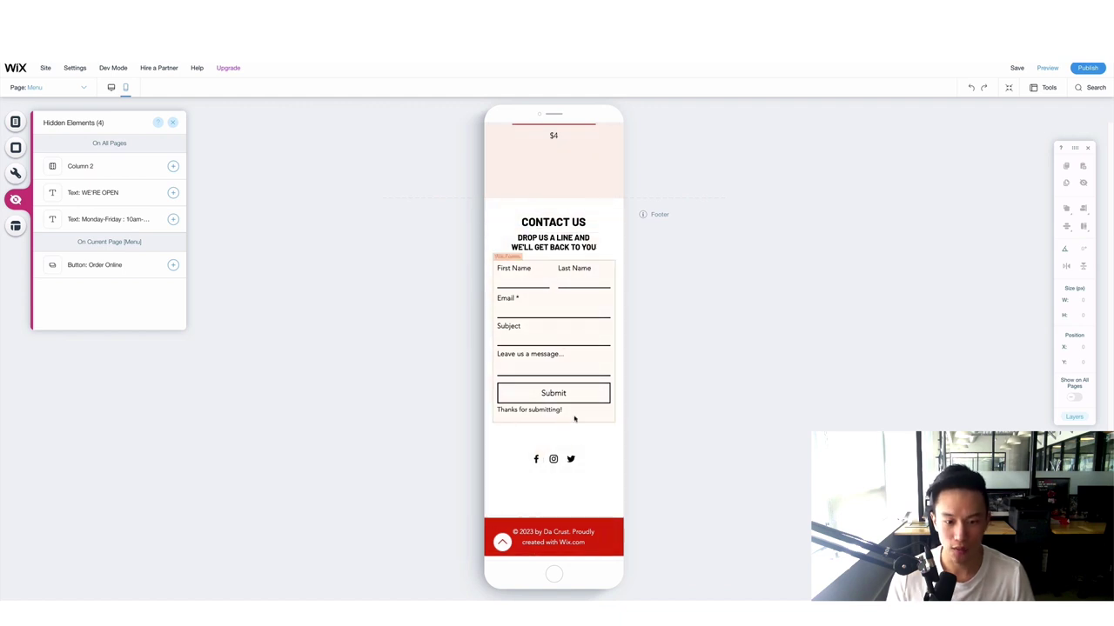
Step: Change the icon of the mobile Back to Top button to the green arrow with the word "TOP", after trying the drop and rocket icons
scroll(554, 430, up, 1)
scroll(554, 428, up, 10)
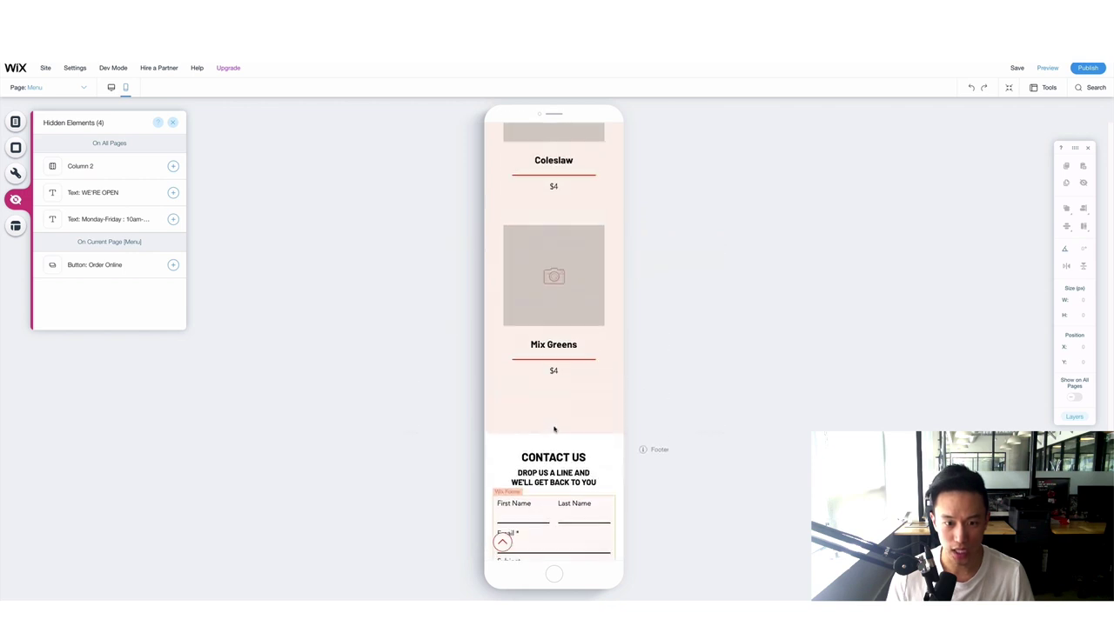
scroll(553, 427, up, 10)
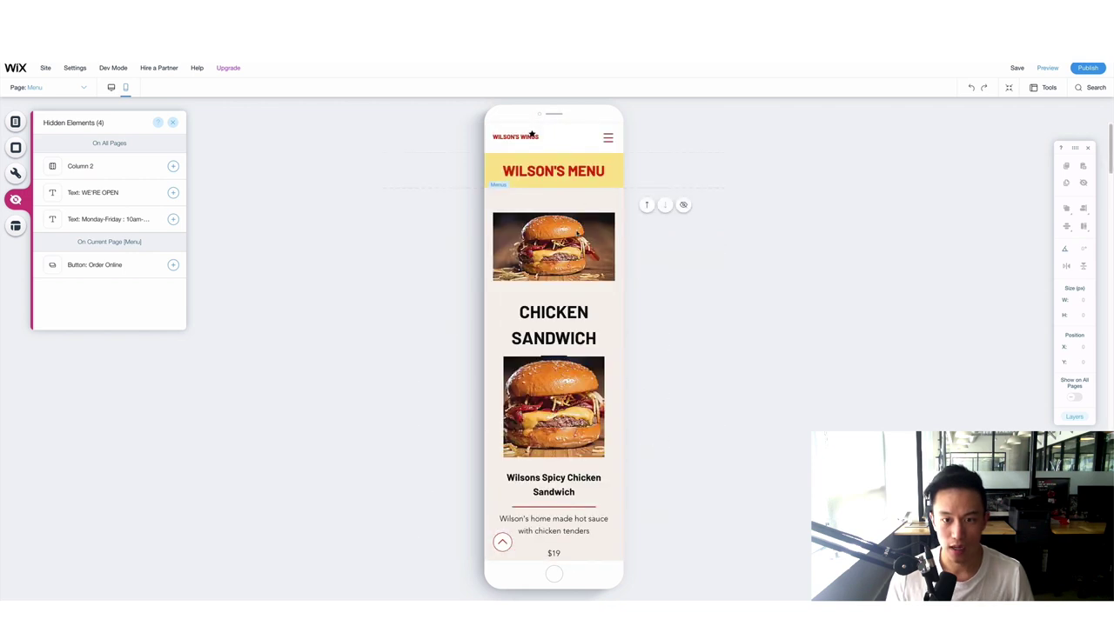
click(574, 233)
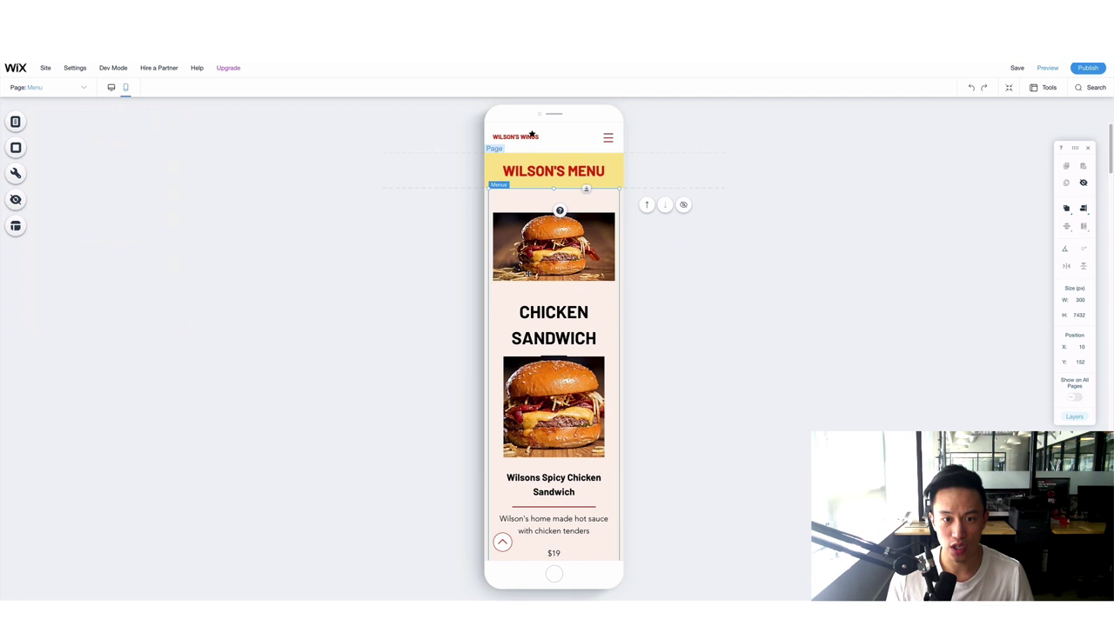
click(502, 542)
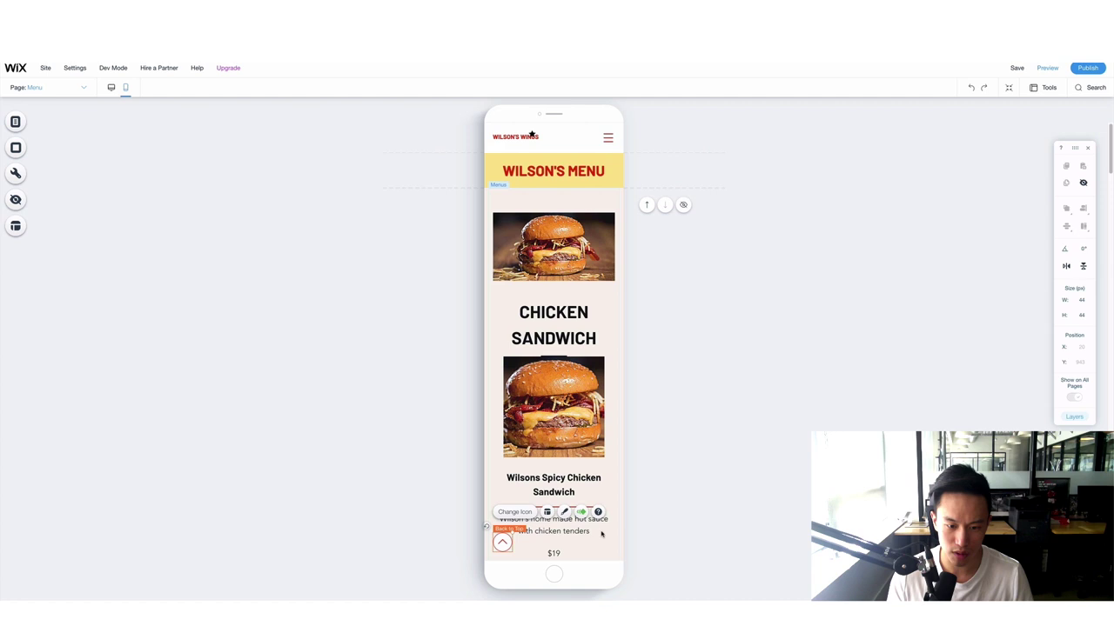
click(524, 513)
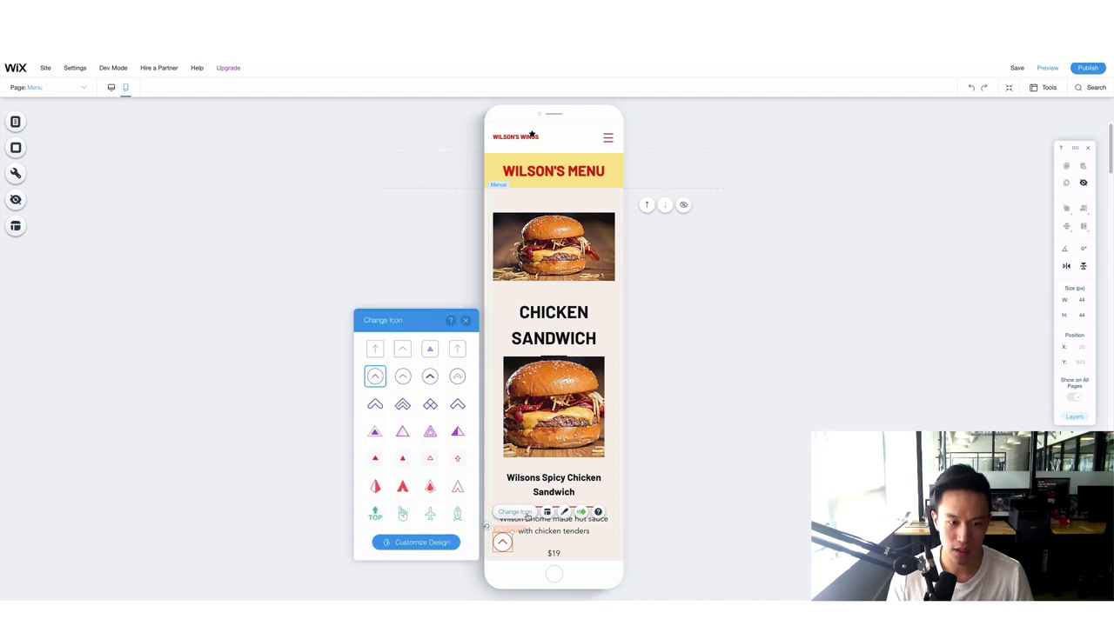
click(433, 490)
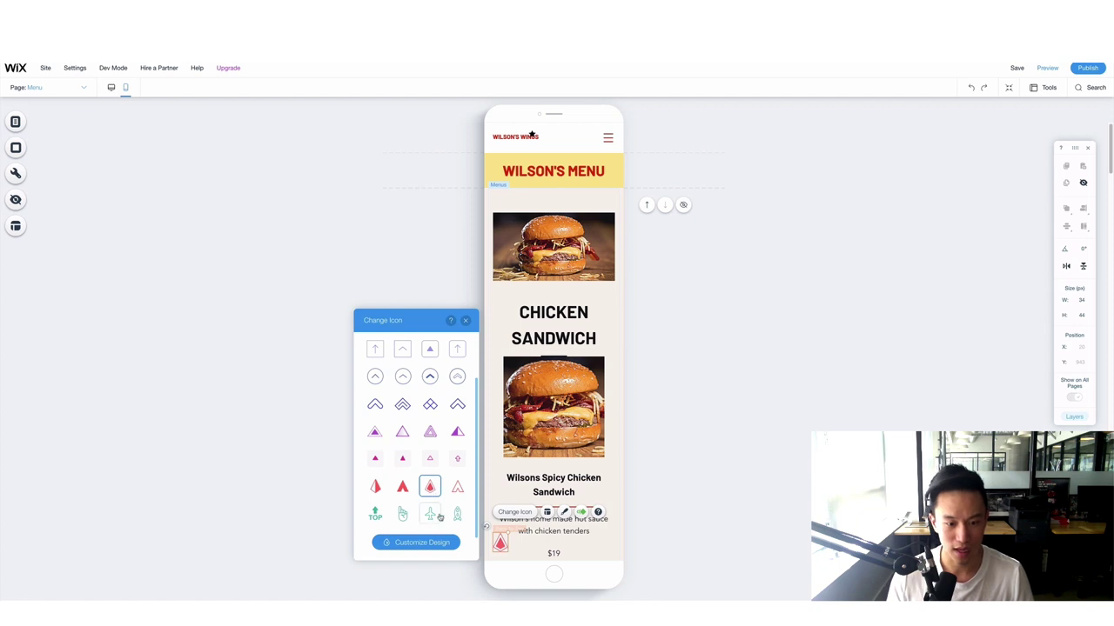
click(456, 516)
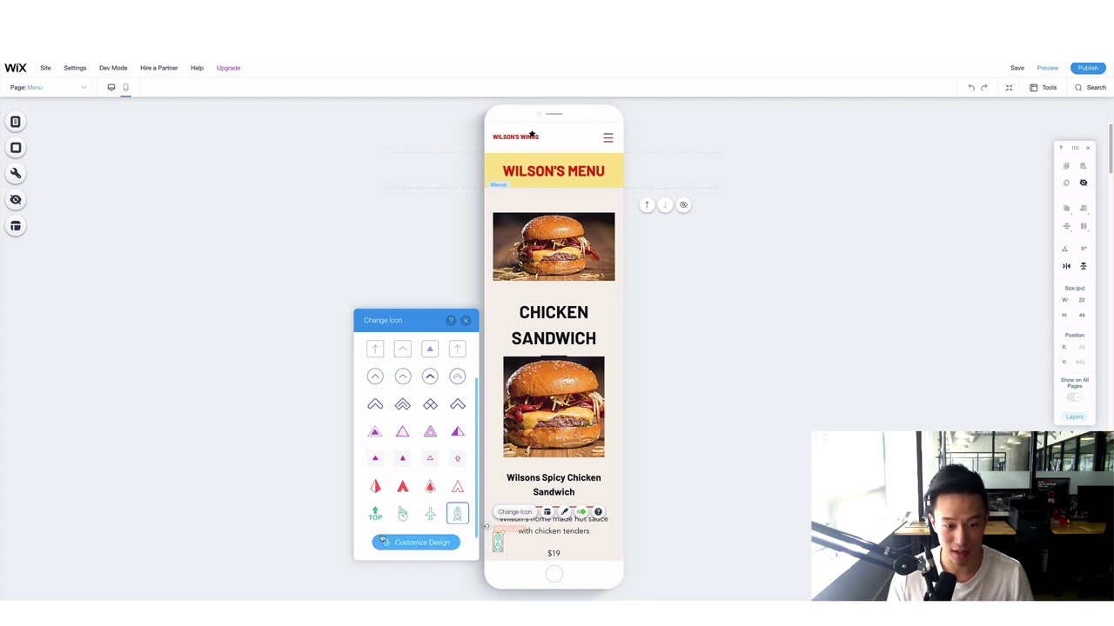
click(376, 513)
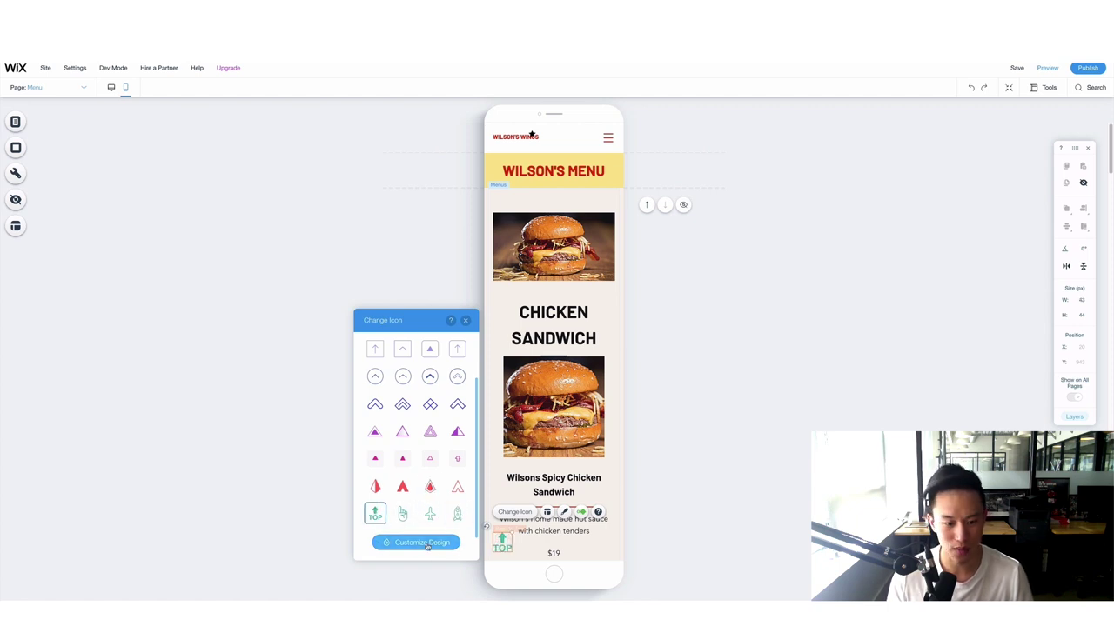
click(465, 322)
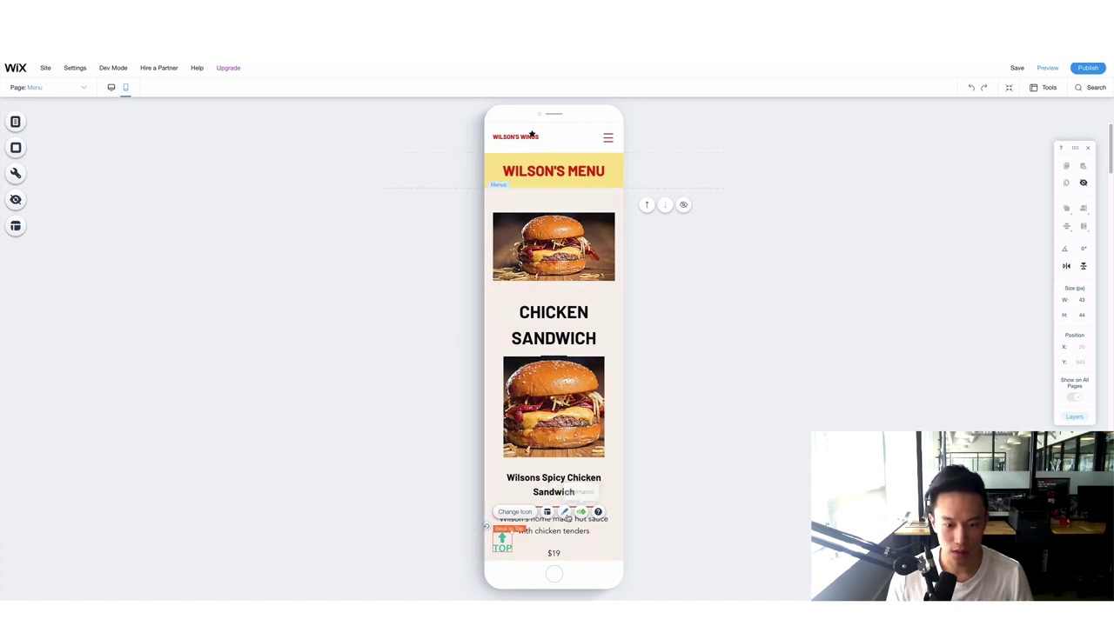
Step: Align the mobile Back to Top button to the right and adjust its margins
click(547, 512)
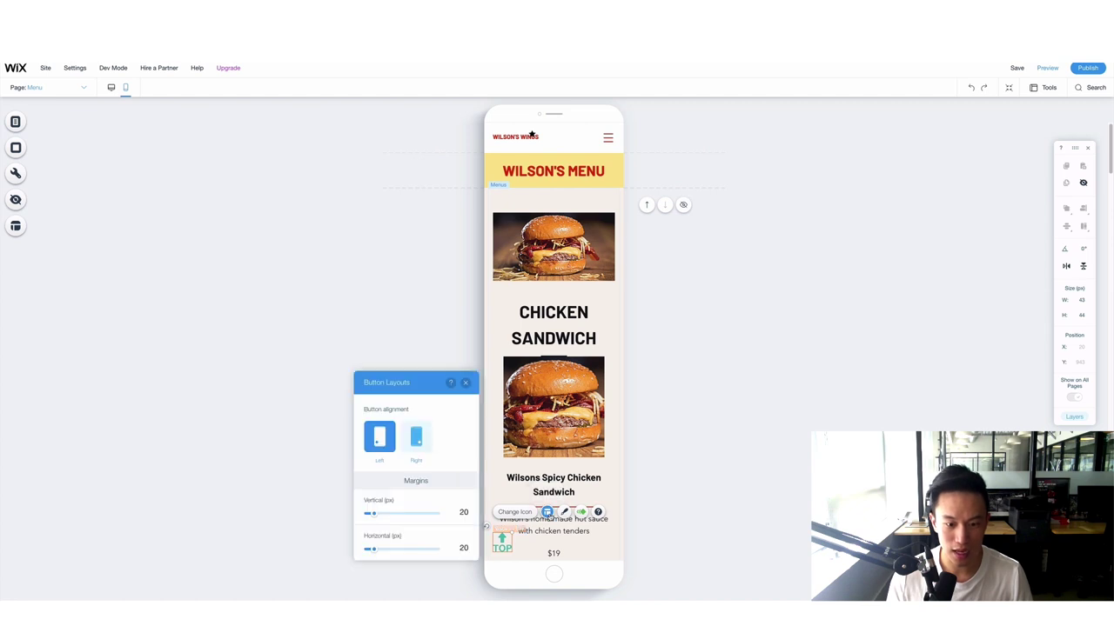
click(416, 437)
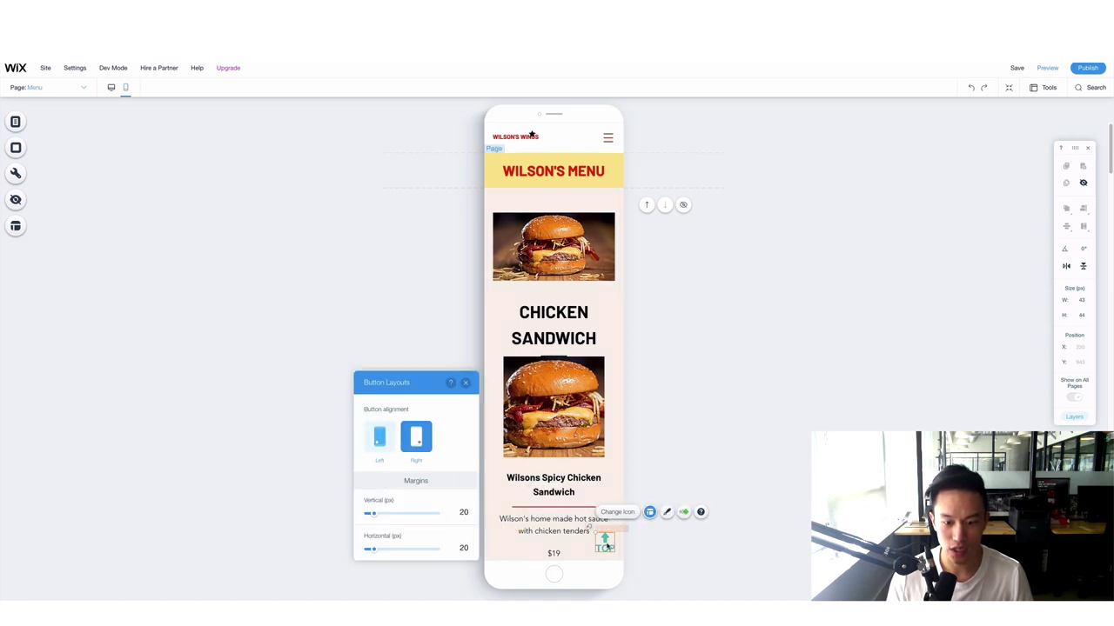
drag(372, 513, 379, 551)
scroll(533, 328, down, 5)
scroll(532, 328, up, 5)
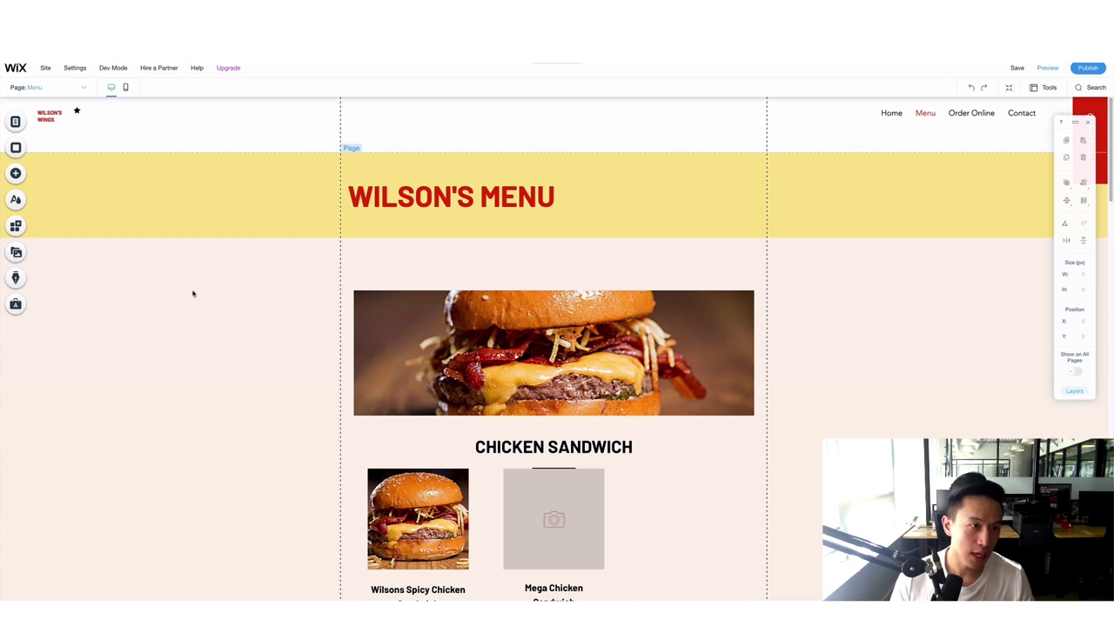
Step: Look over the desktop version of the Menu page and switch to the Order Online page
scroll(221, 313, down, 7)
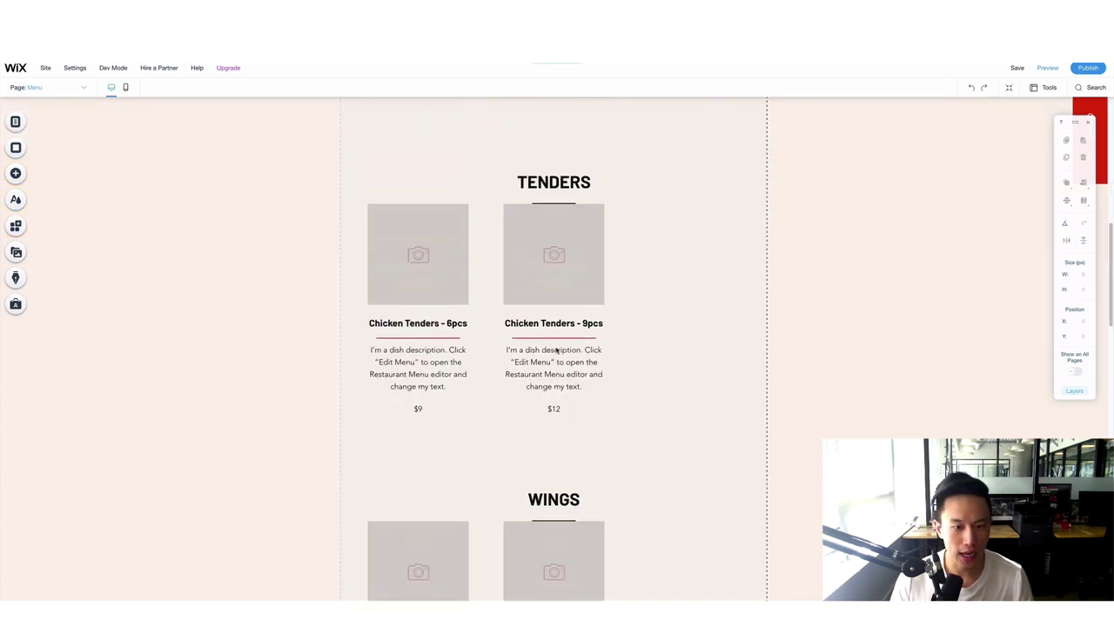
scroll(543, 318, up, 6)
scroll(543, 318, up, 3)
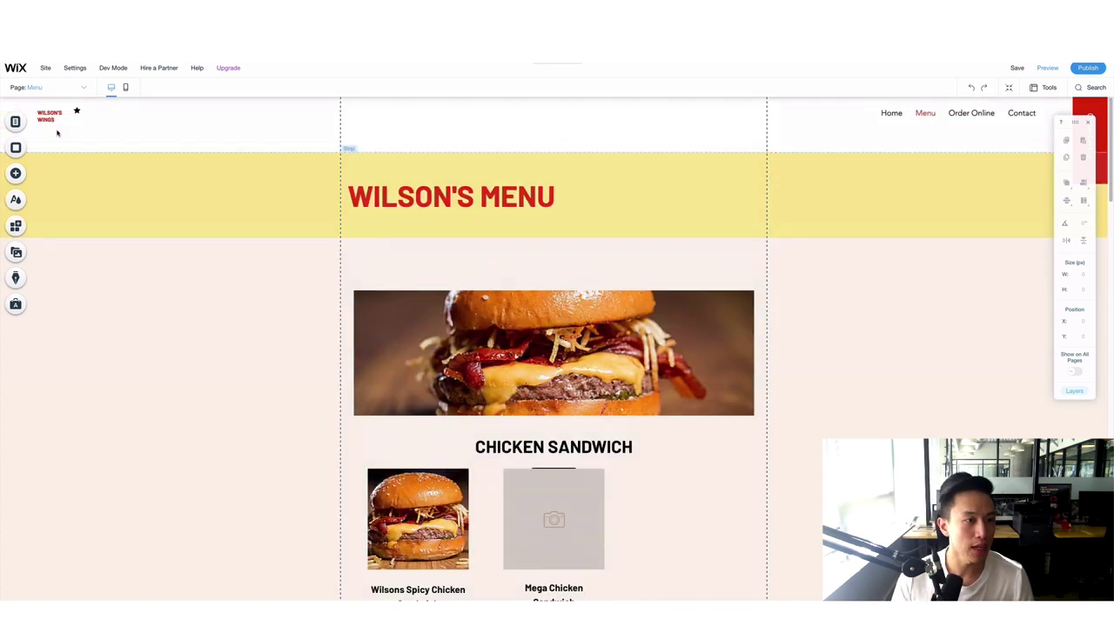
click(50, 88)
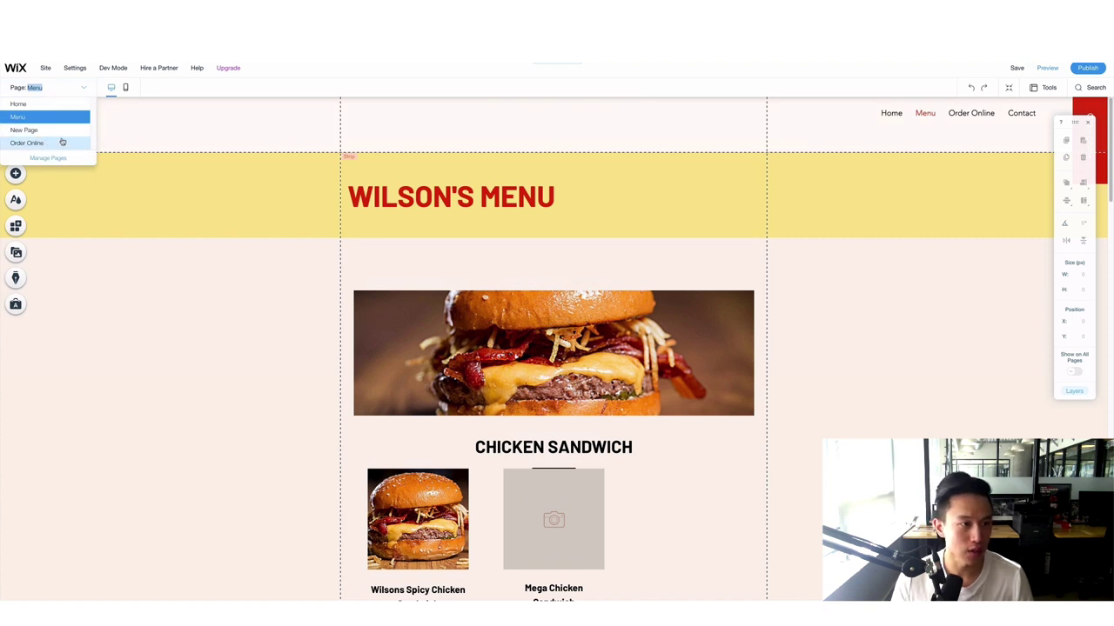
click(32, 89)
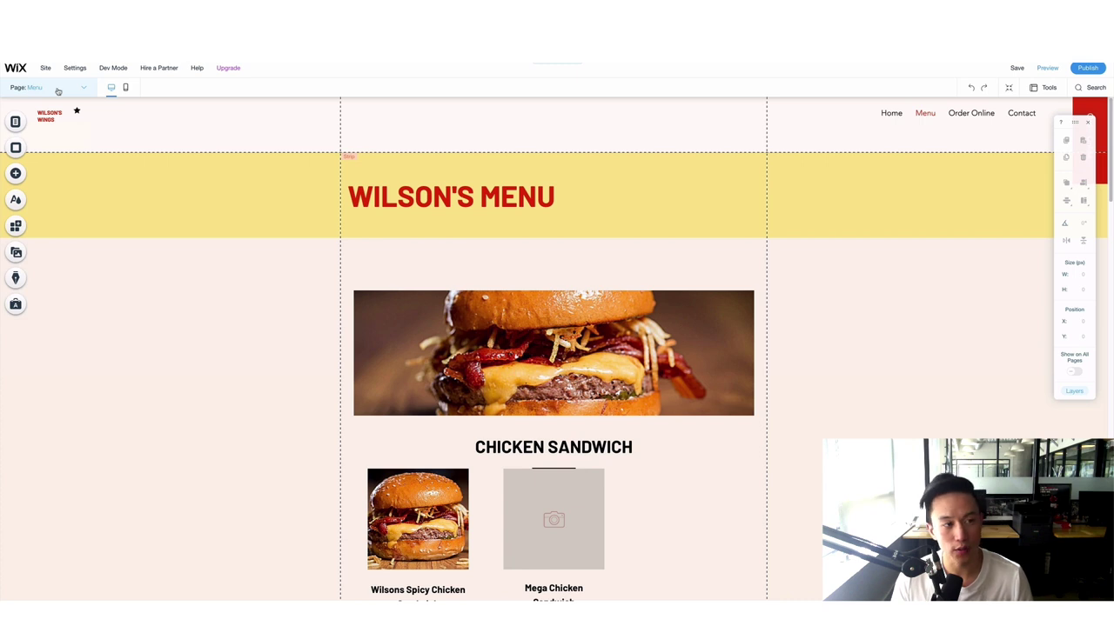
click(59, 90)
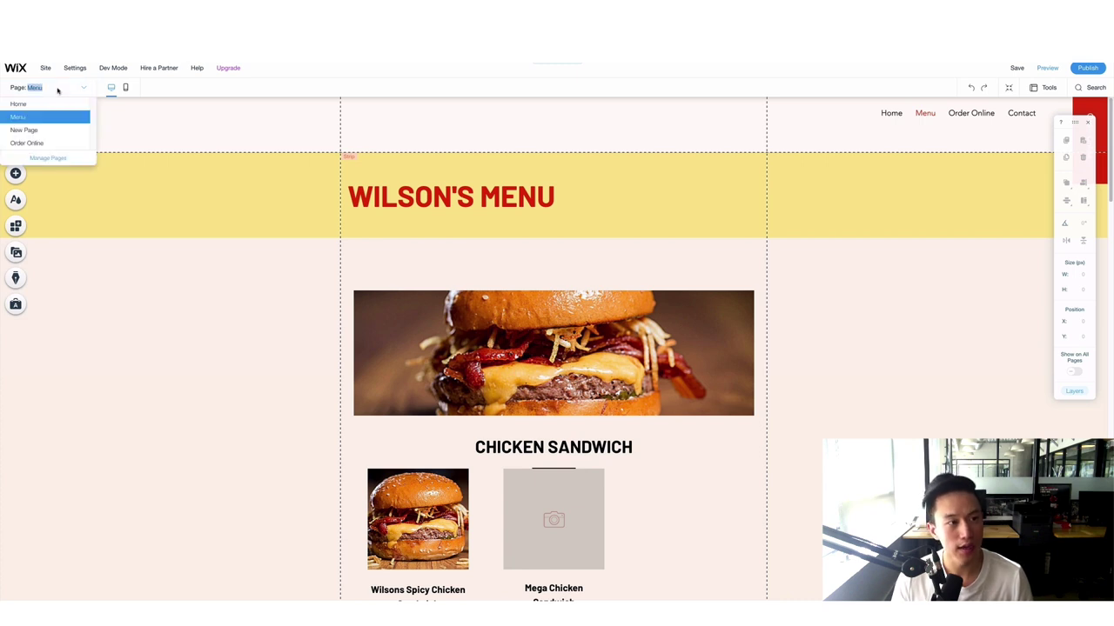
click(35, 145)
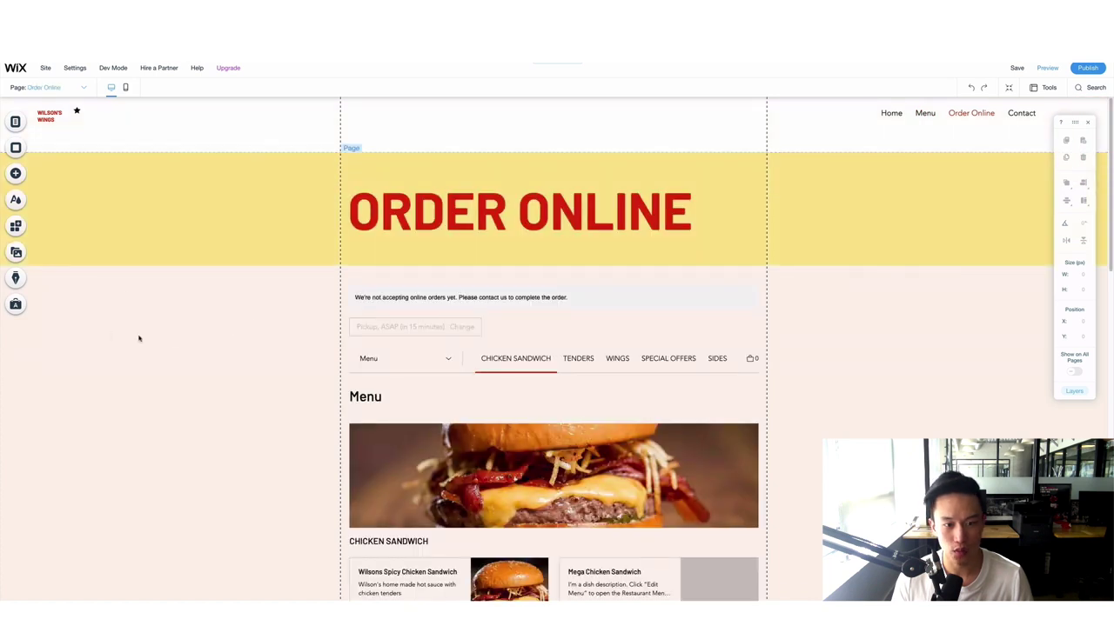
Step: Examine the Order Online page's dish sections, from the chicken sandwiches down to the sides and back up to the heading
scroll(157, 339, down, 3)
scroll(173, 341, down, 7)
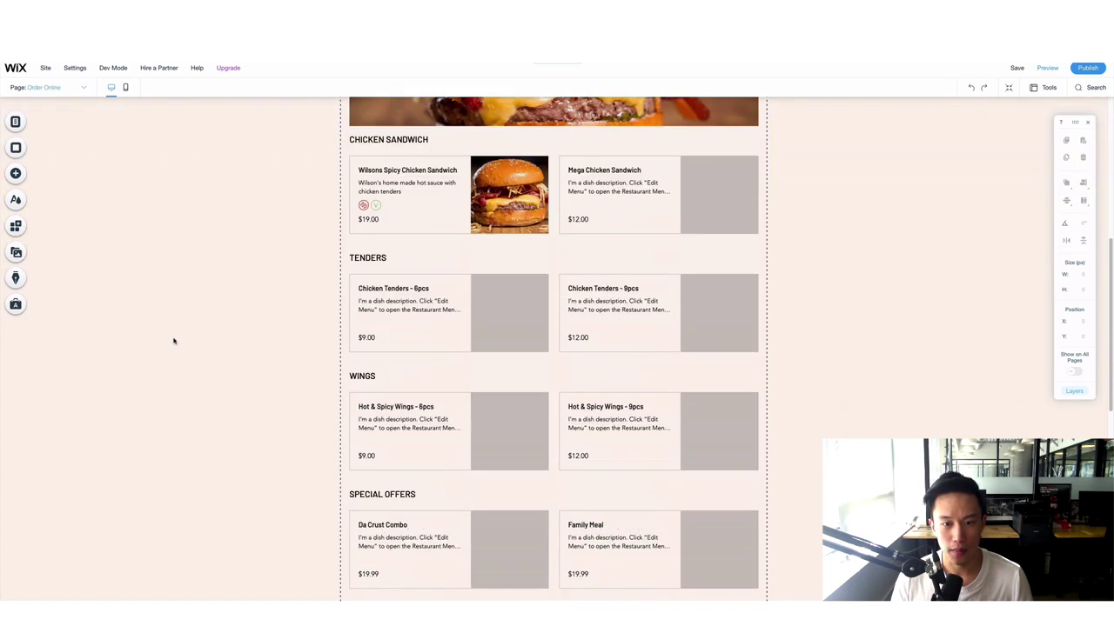
scroll(173, 341, up, 6)
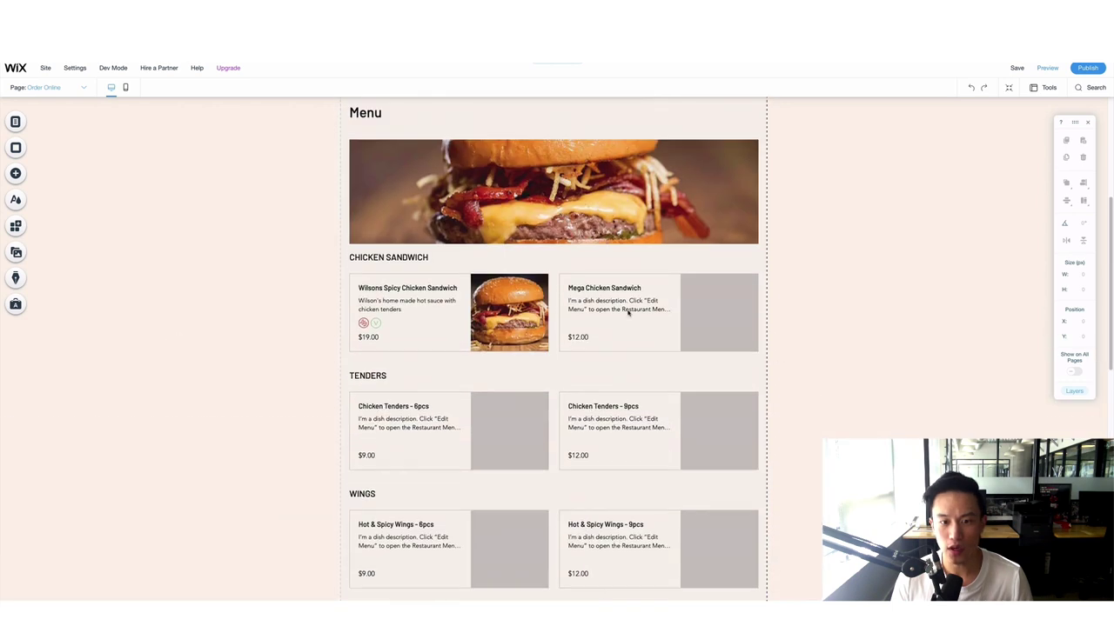
scroll(619, 525, down, 3)
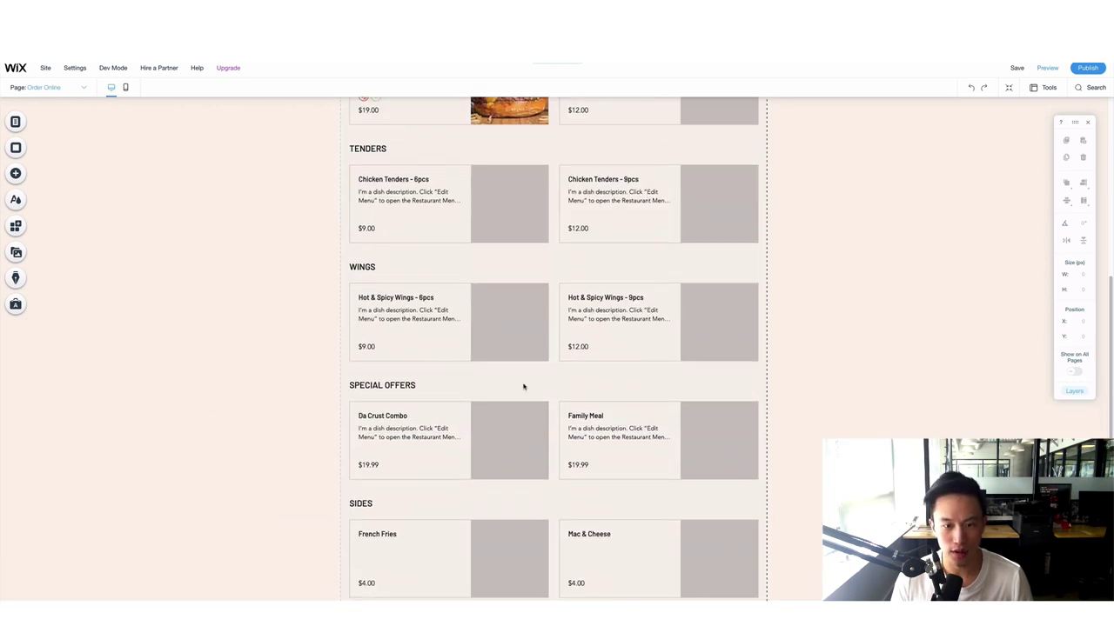
scroll(515, 327, up, 3)
scroll(635, 385, down, 7)
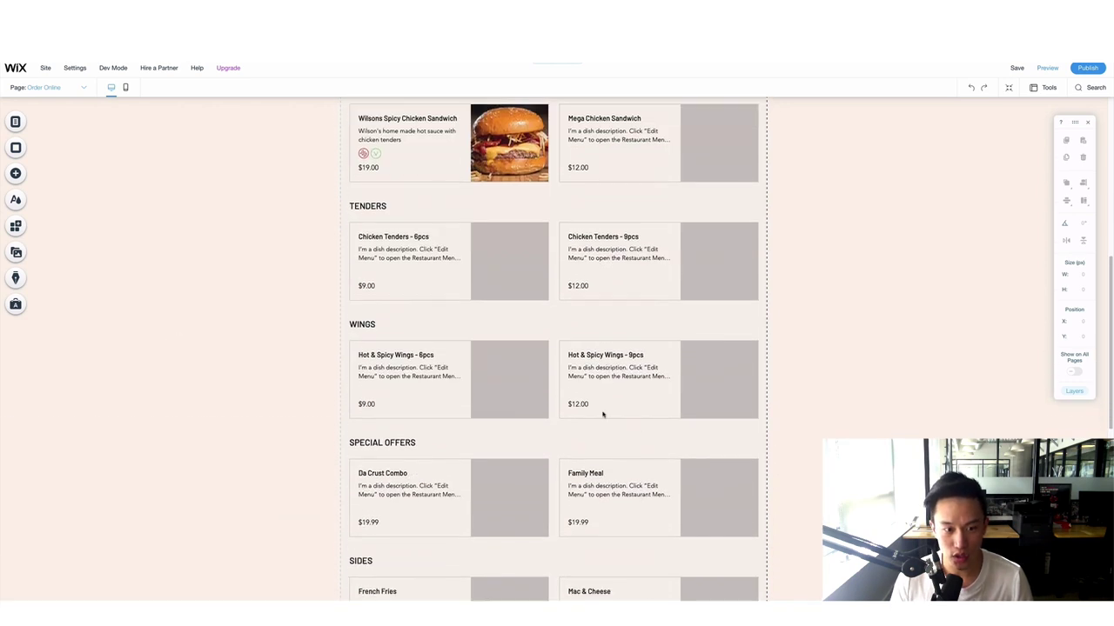
scroll(587, 396, down, 2)
scroll(583, 394, up, 9)
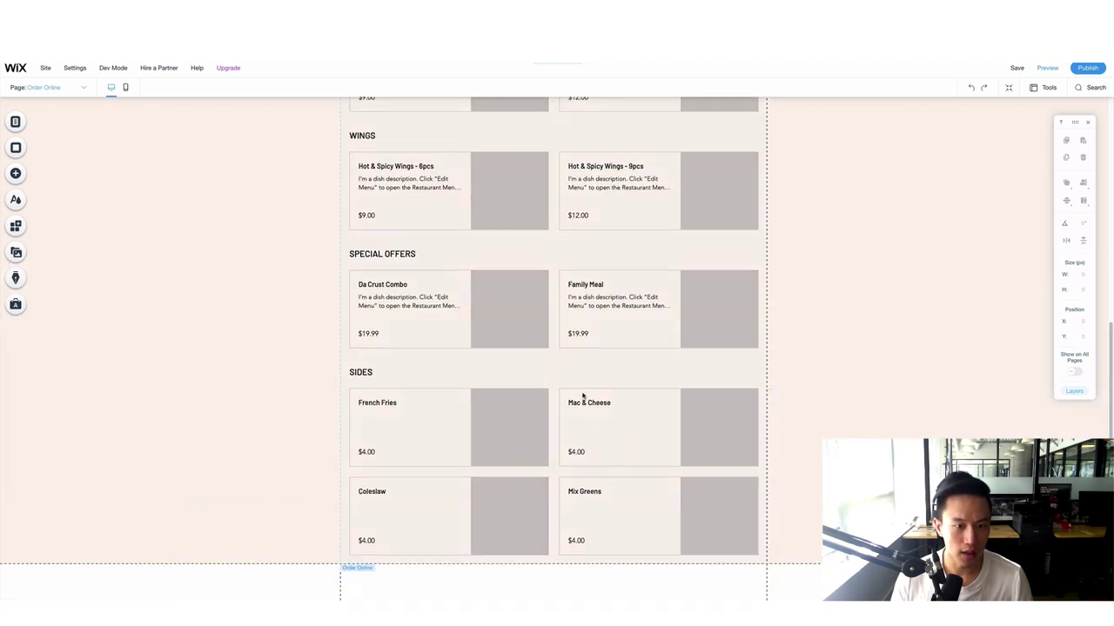
scroll(582, 396, up, 2)
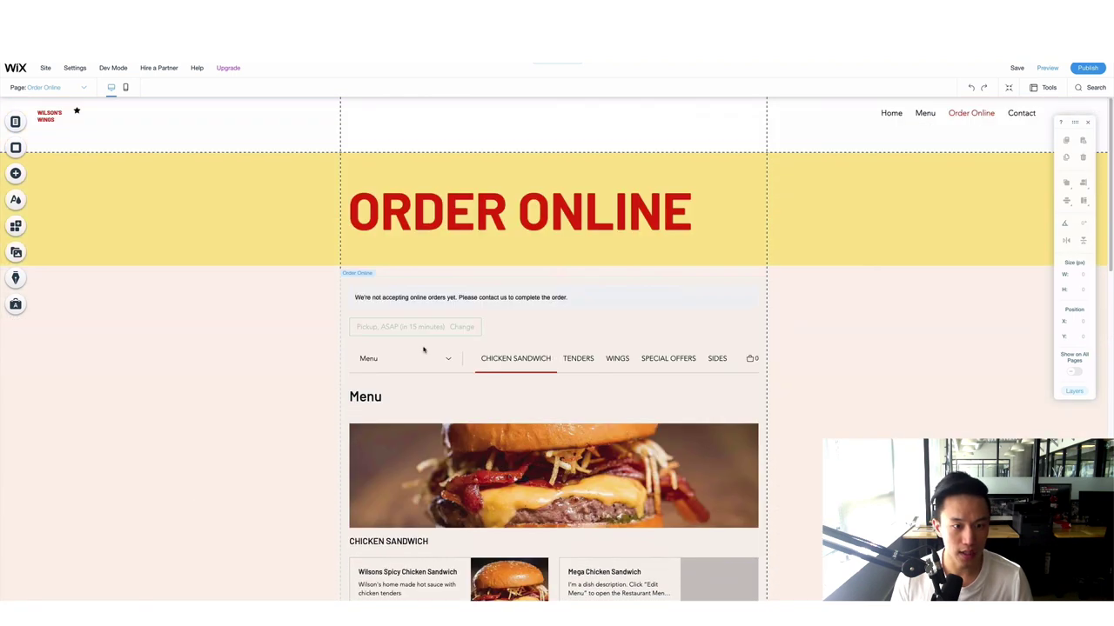
Step: Open order management for the Order Online section and follow the link for adding a payment method
click(437, 331)
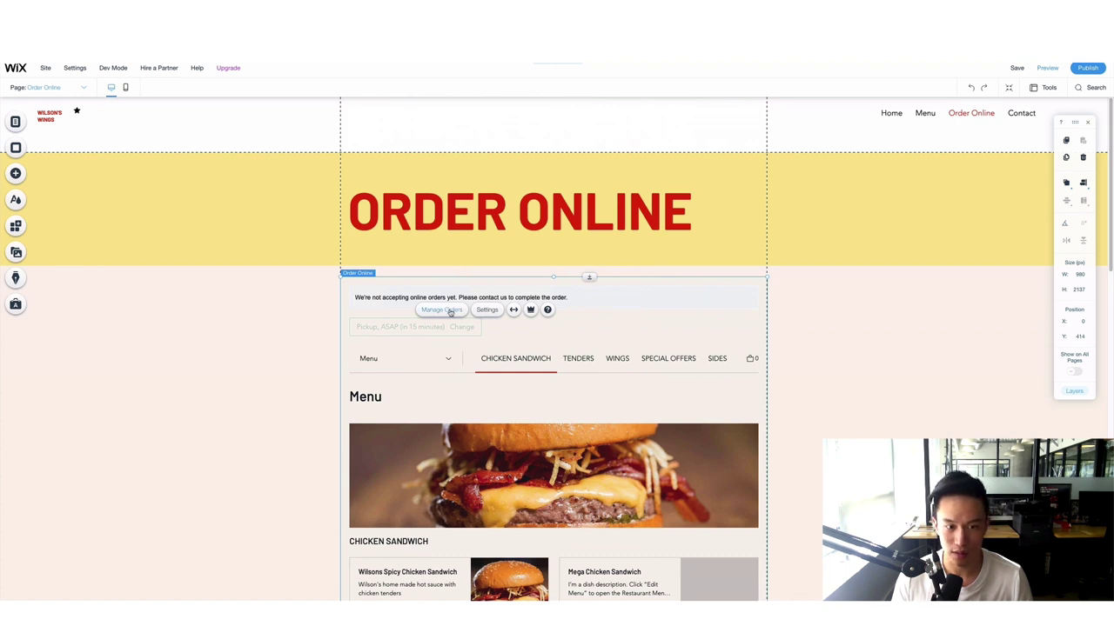
click(450, 311)
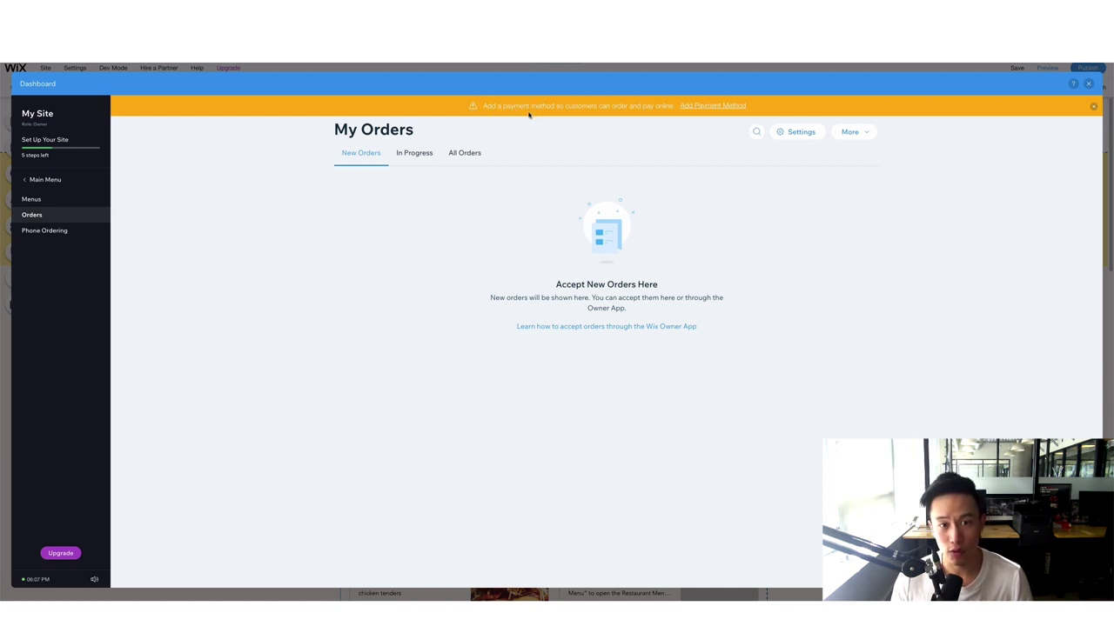
click(712, 106)
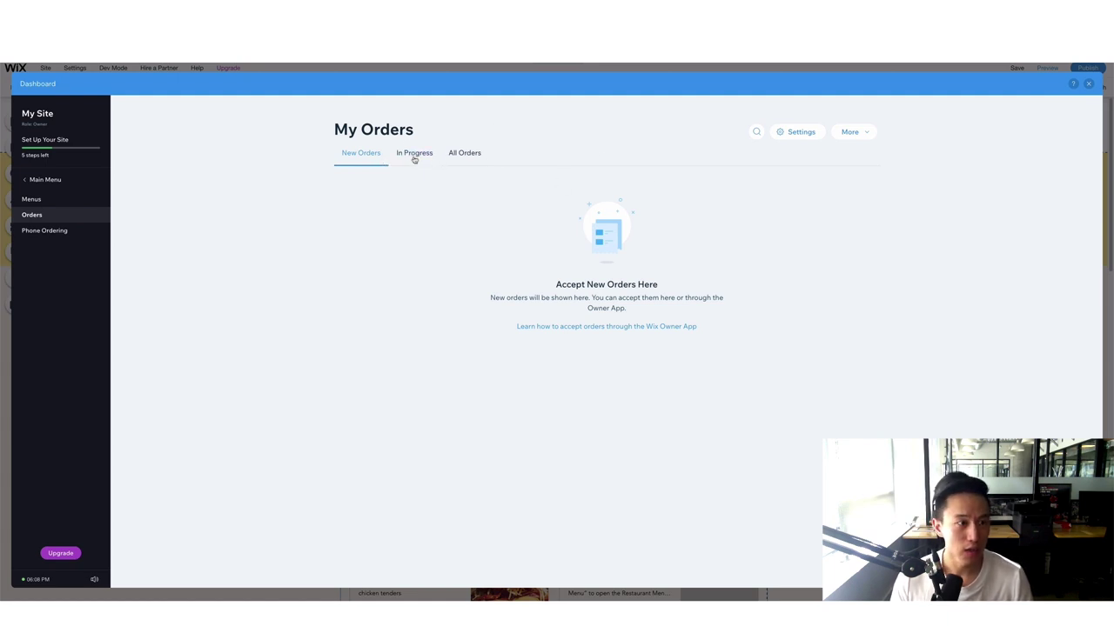
Step: Open the order settings and read the note on how customers can order and pay
click(808, 137)
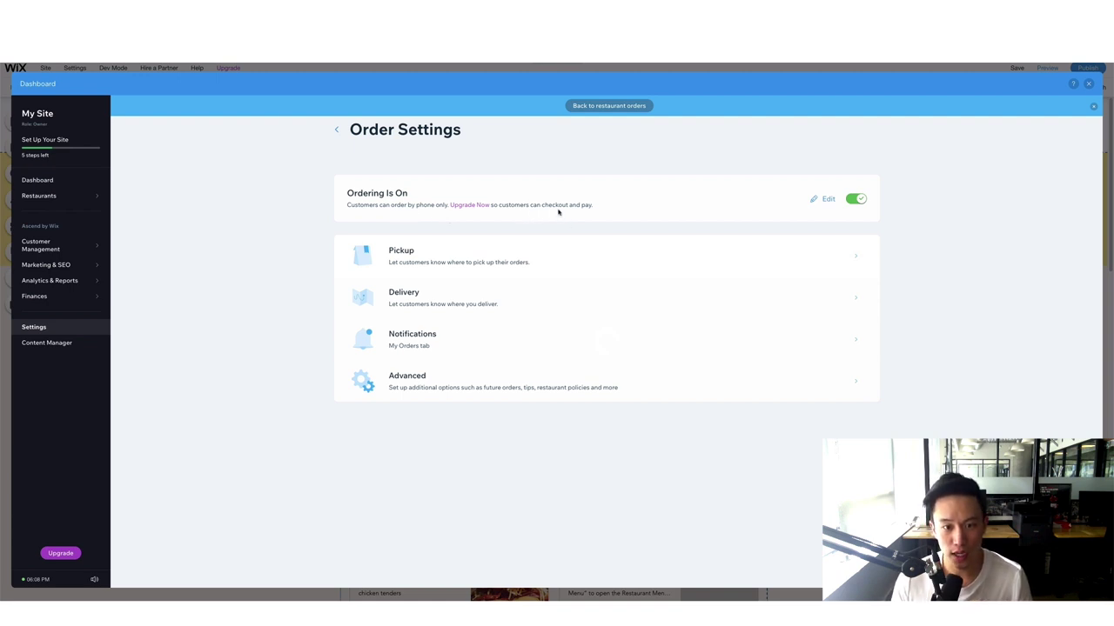
drag(600, 209, 493, 205)
click(635, 202)
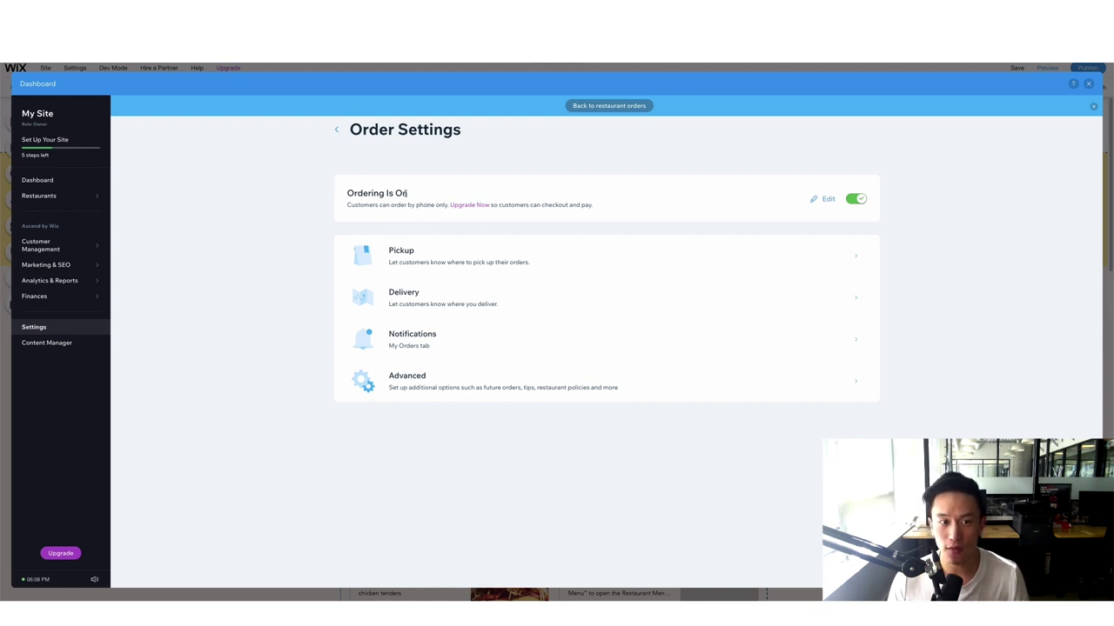
drag(407, 206, 449, 205)
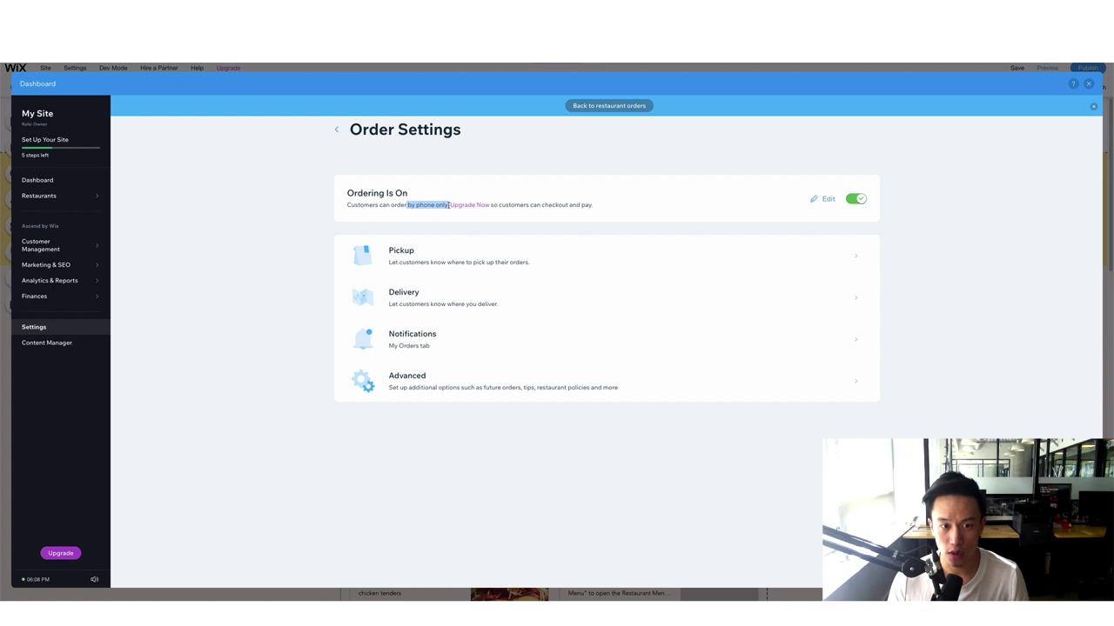
Step: Turn online ordering off with the customer message "Daughter's birthday - out of office :)" and apply the change
click(826, 199)
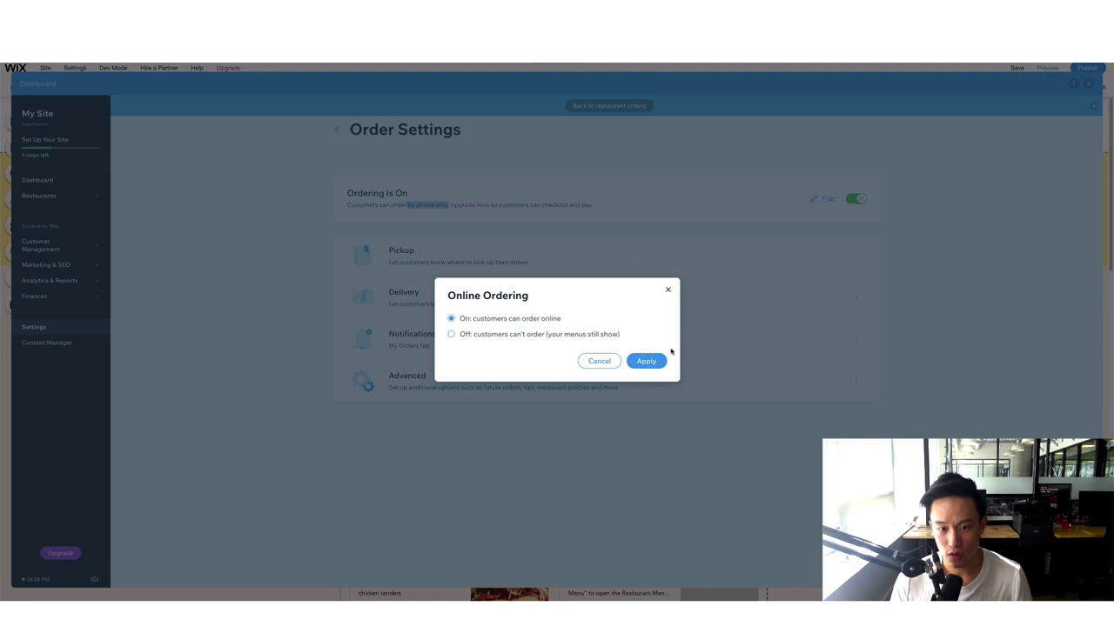
click(543, 335)
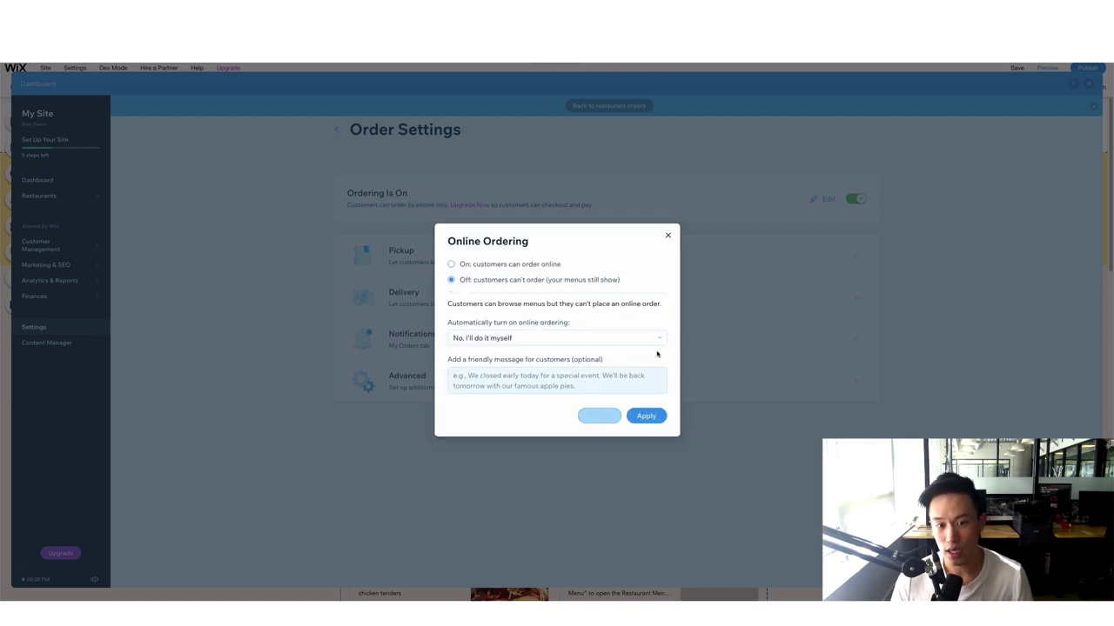
click(571, 377)
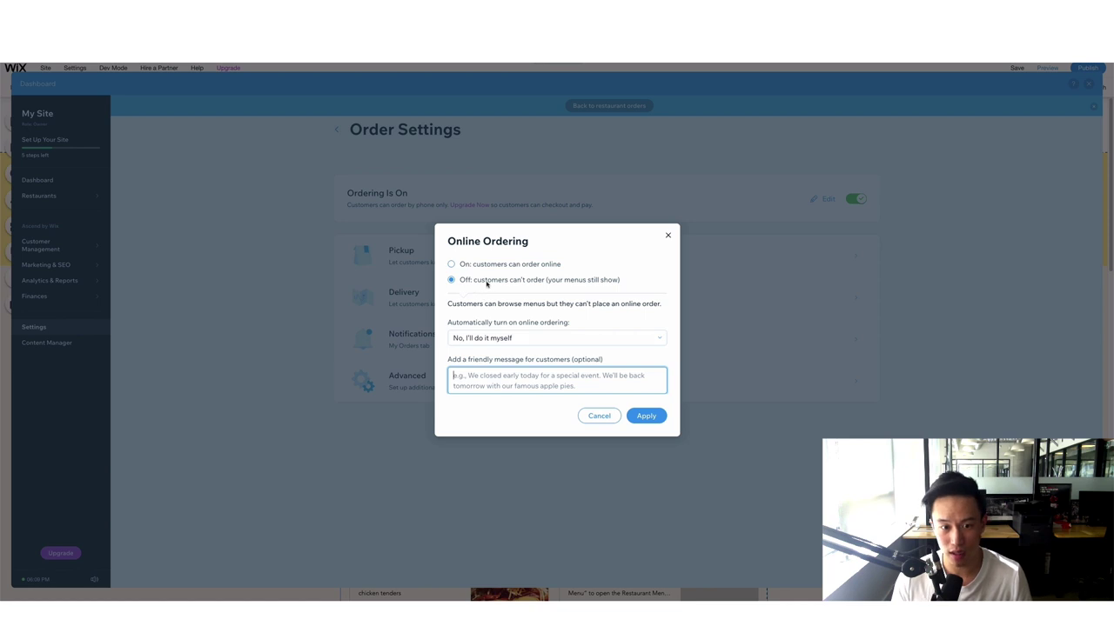
click(499, 375)
text(Daughter's )
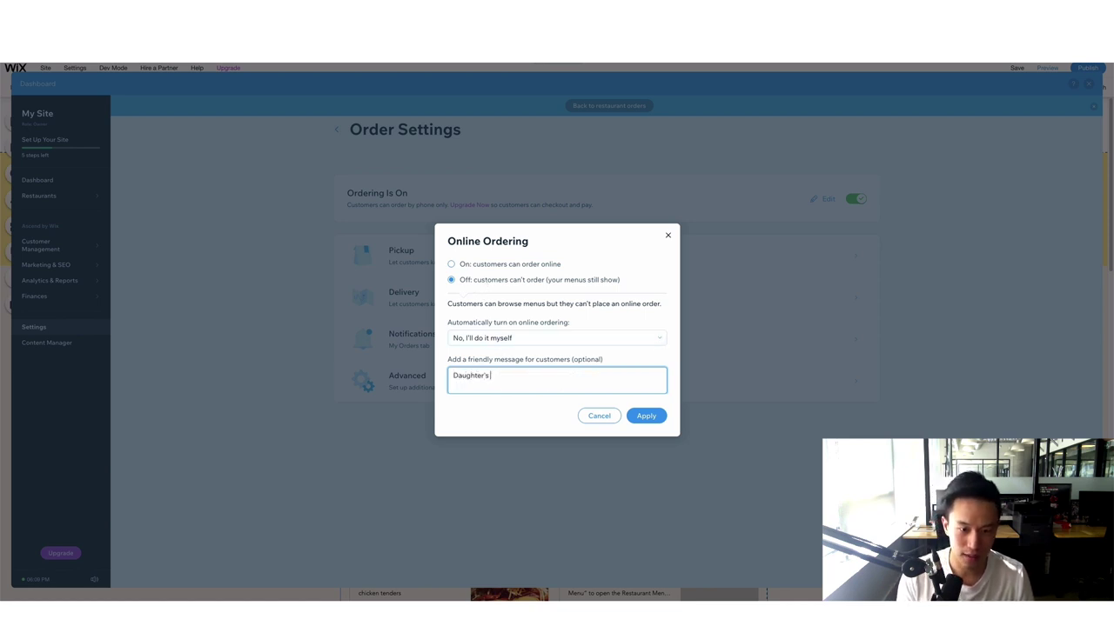
text(birthday - out of office :))
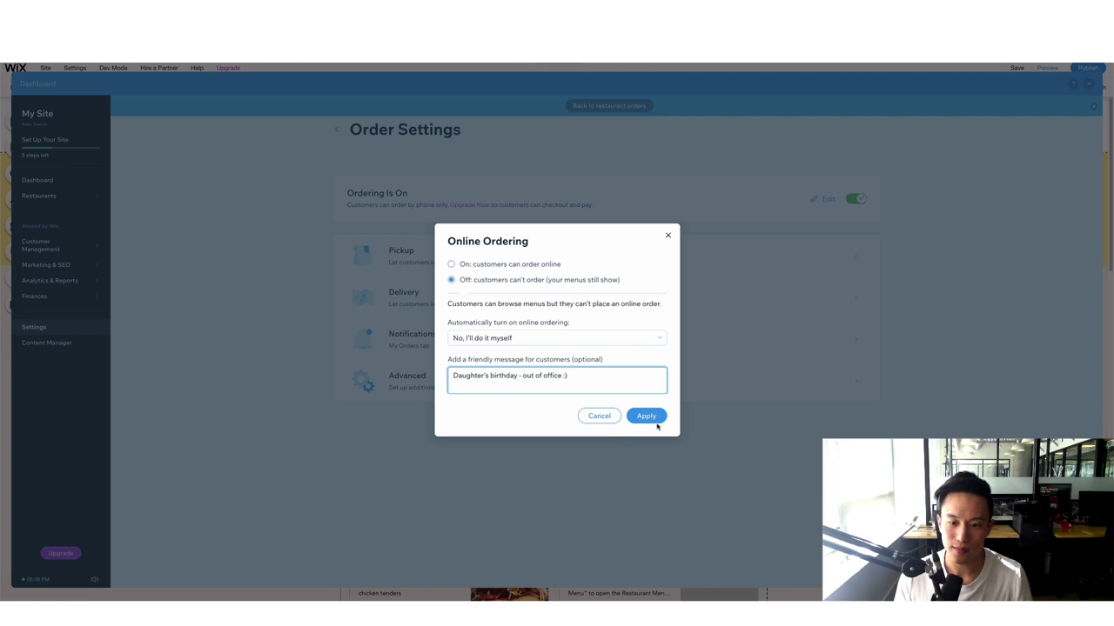
click(655, 421)
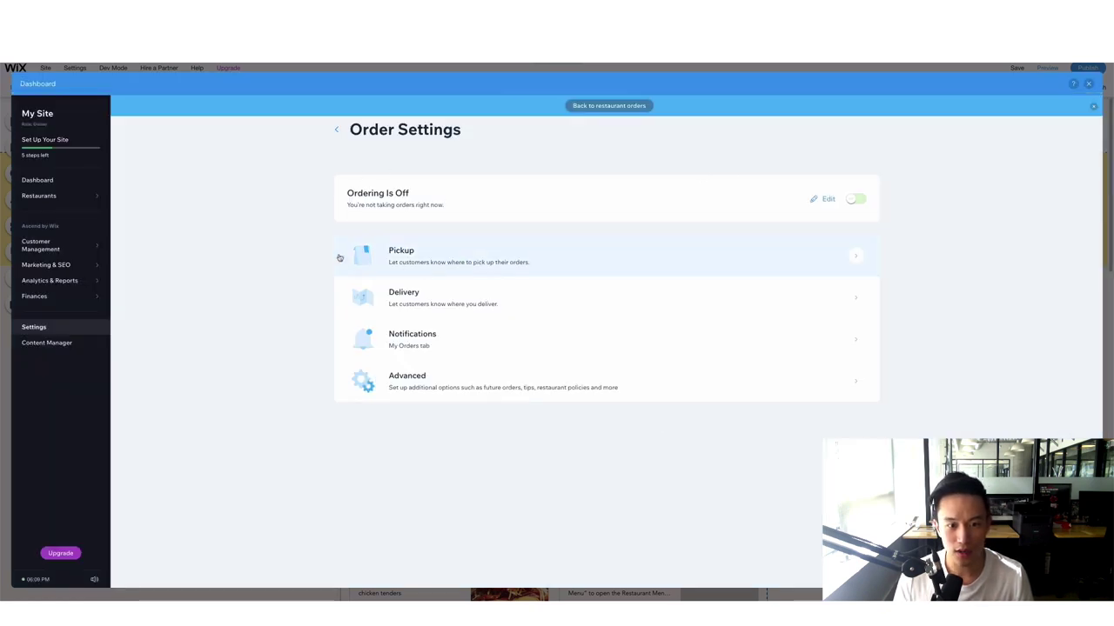
Step: From the Pickup settings, add a business location and choose the first suggested street address for "4"
click(413, 266)
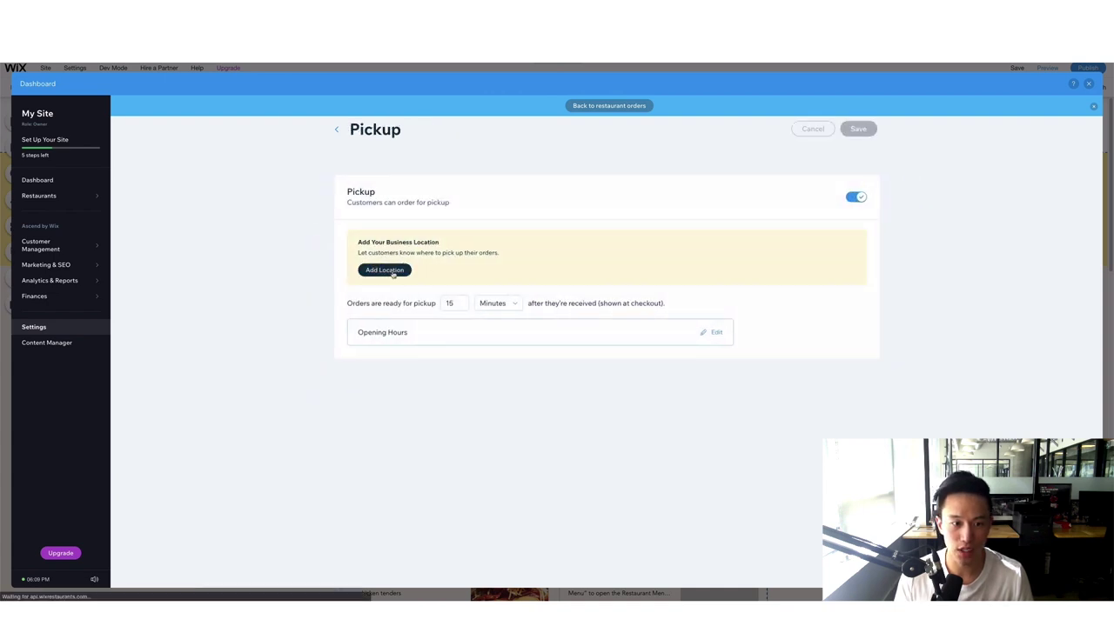
click(385, 270)
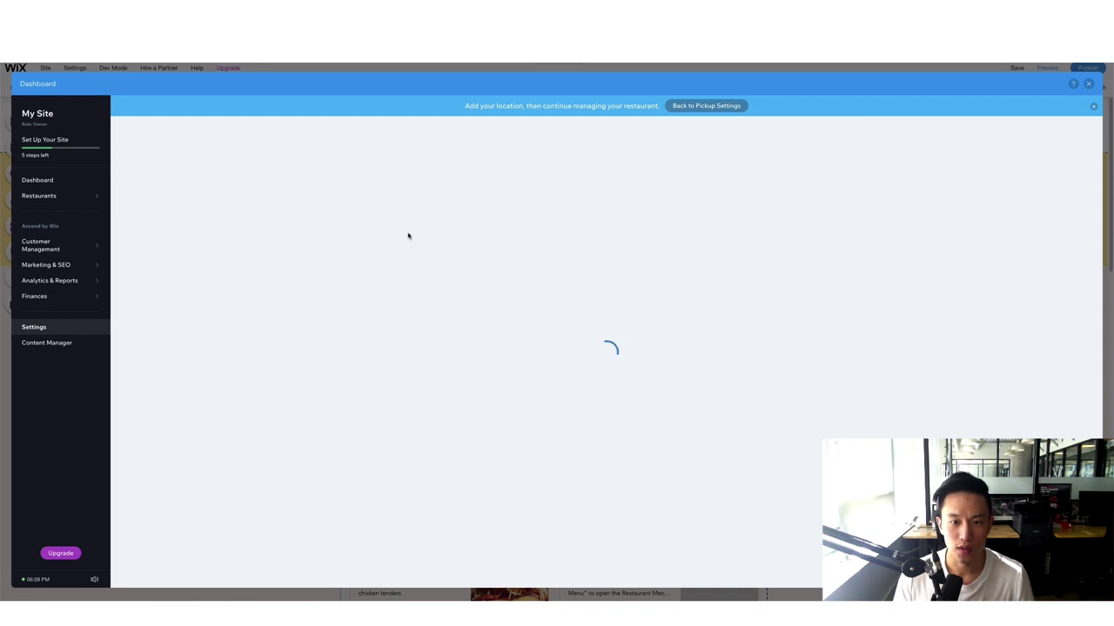
scroll(521, 354, down, 3)
click(406, 348)
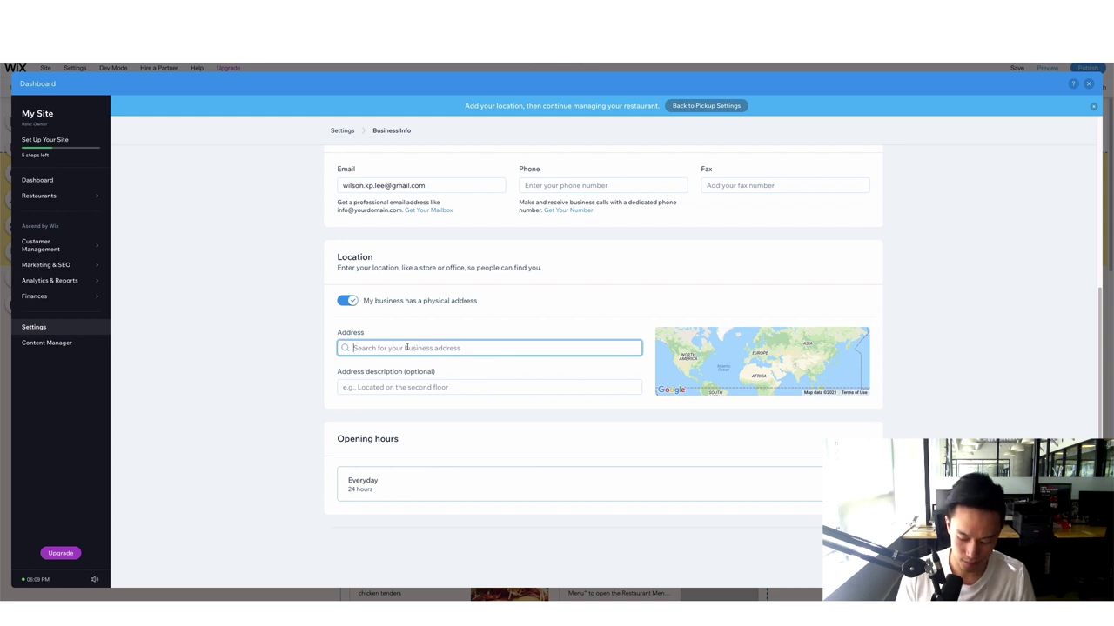
text(4)
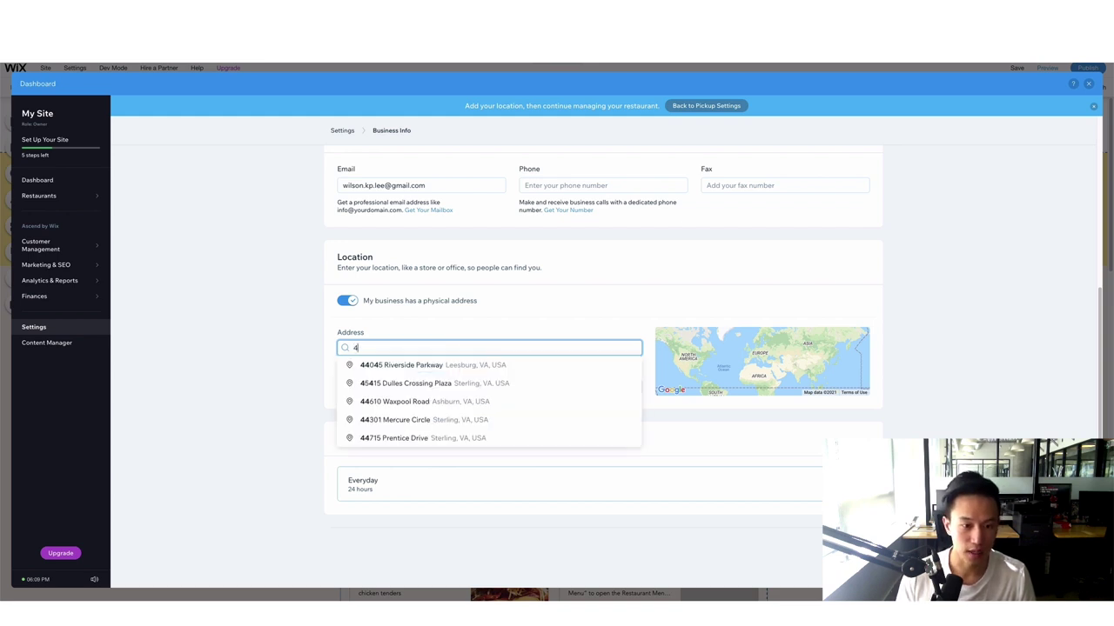
click(430, 364)
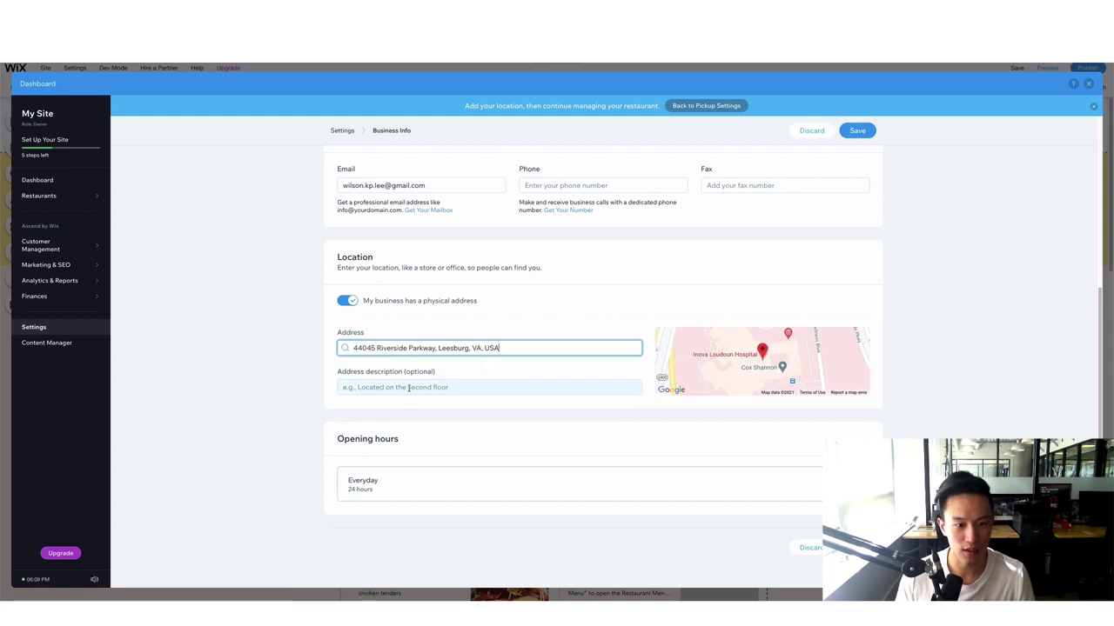
Step: Edit the opening hours schedule, deselecting Sunday through Friday in the 24-hour row and adding a second hours row
click(567, 493)
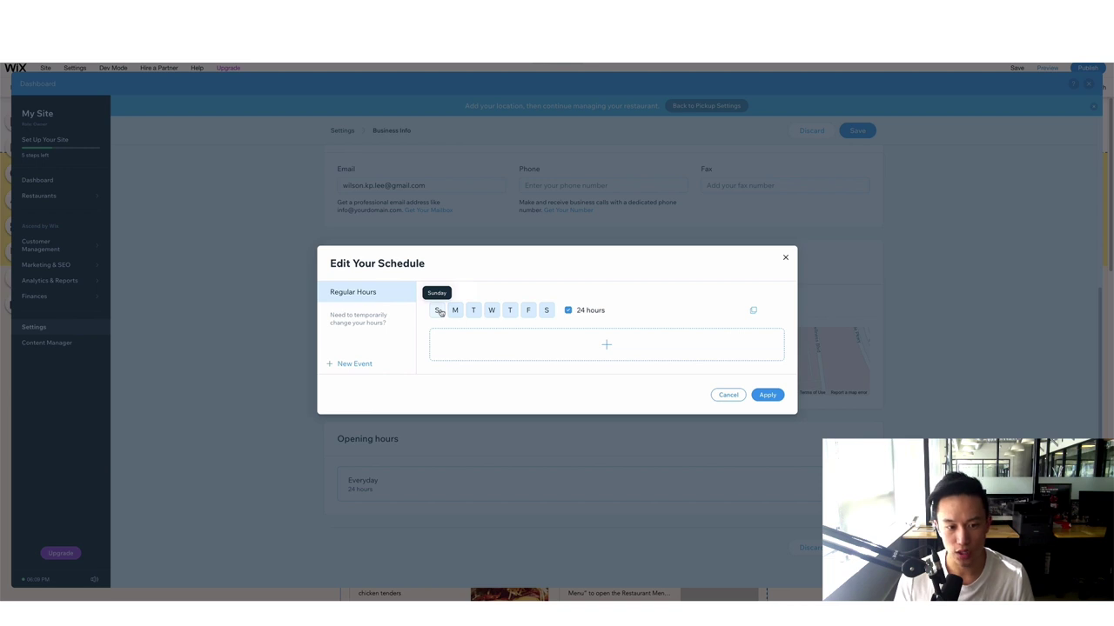
click(455, 310)
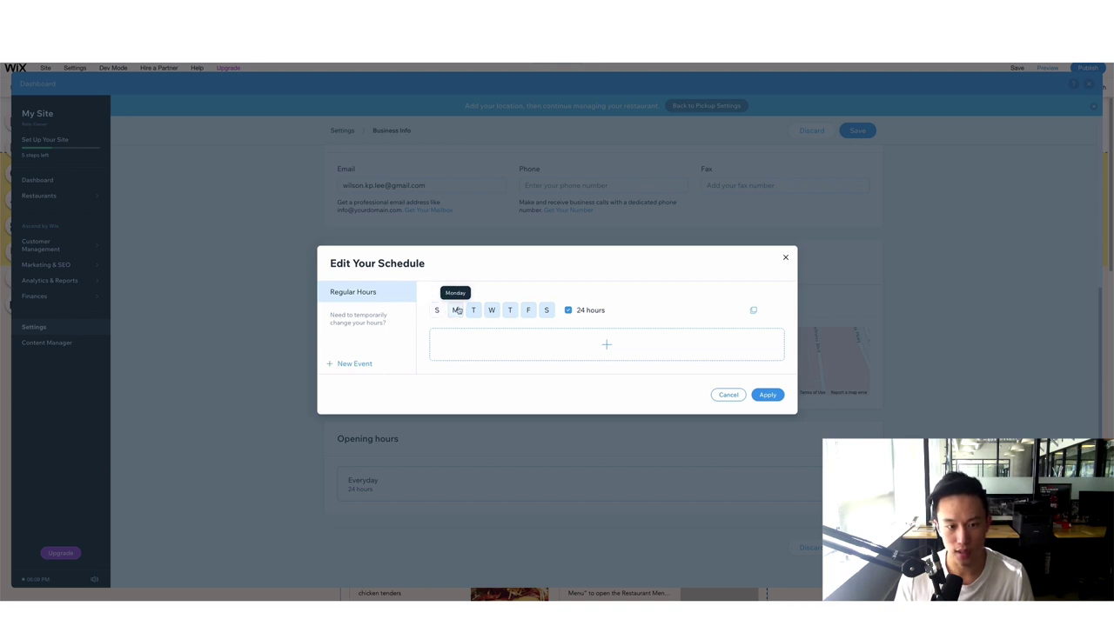
click(473, 311)
click(491, 310)
click(509, 310)
click(528, 311)
click(594, 344)
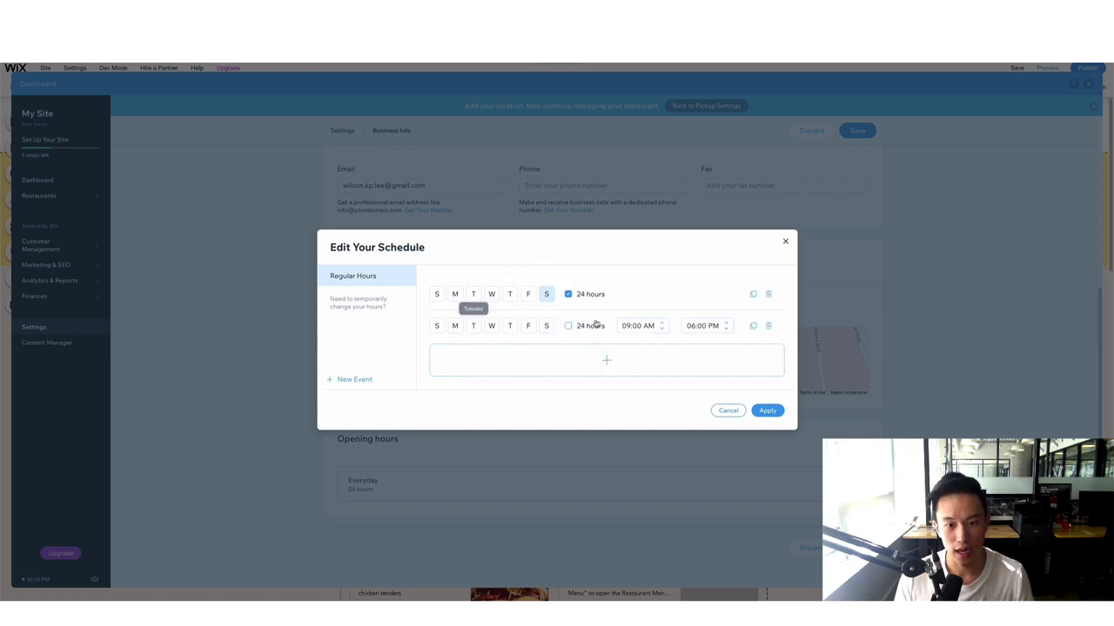
Step: Turn off the 24 hours option in the first schedule row and reselect Sunday through Friday for it
click(569, 295)
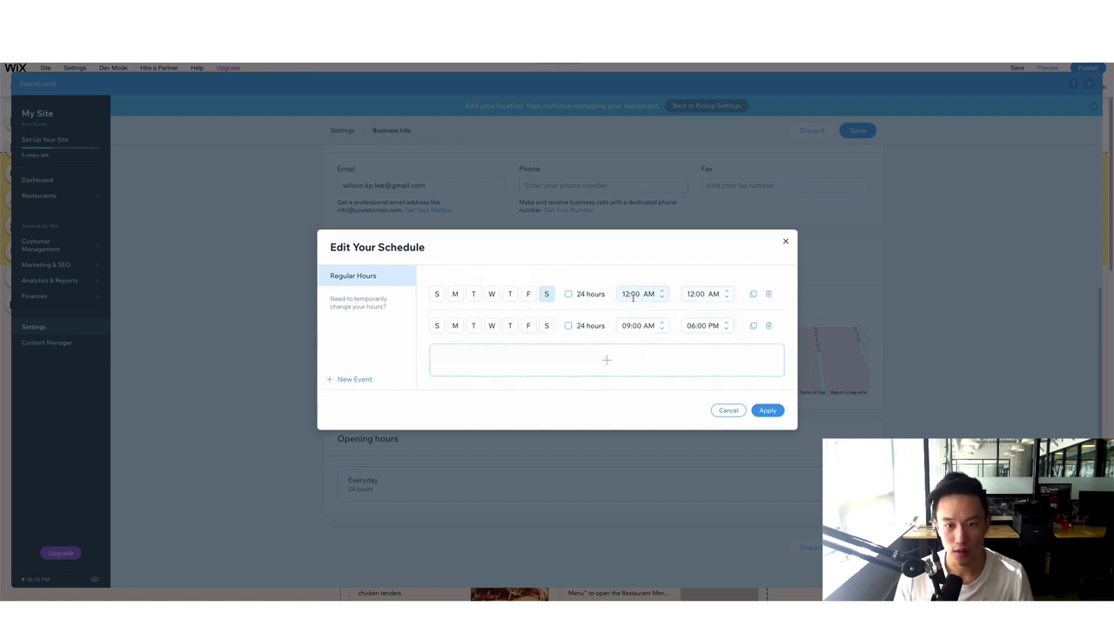
click(437, 294)
click(454, 294)
click(474, 294)
click(493, 295)
click(510, 295)
click(527, 295)
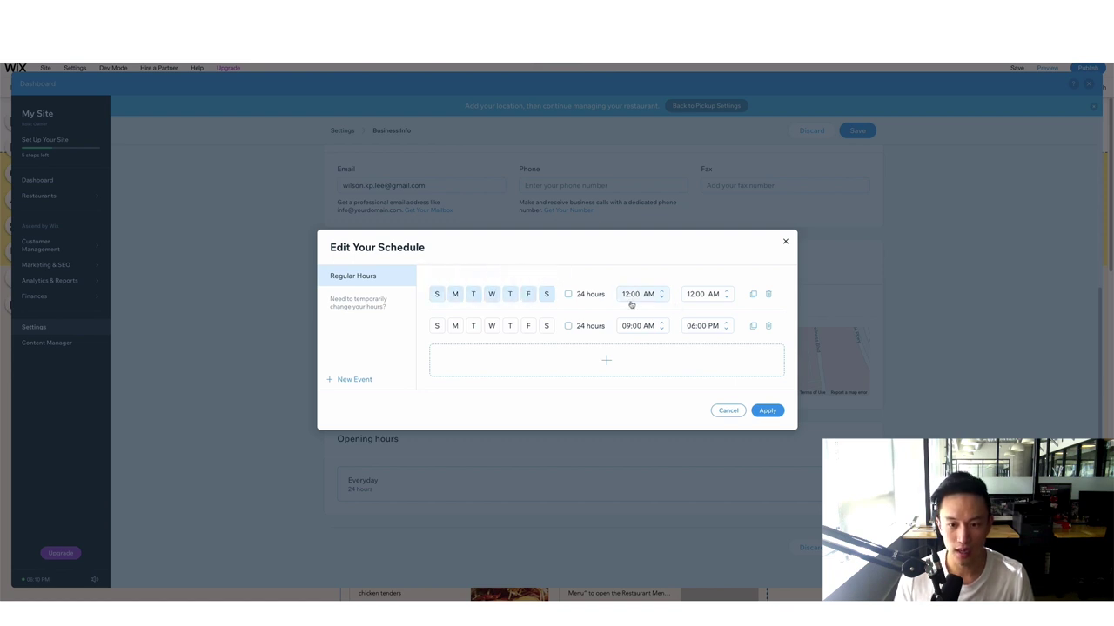
Step: Set the first row's hours to 10:00 AM through 09:00 PM, delete the second row and apply the schedule
click(636, 293)
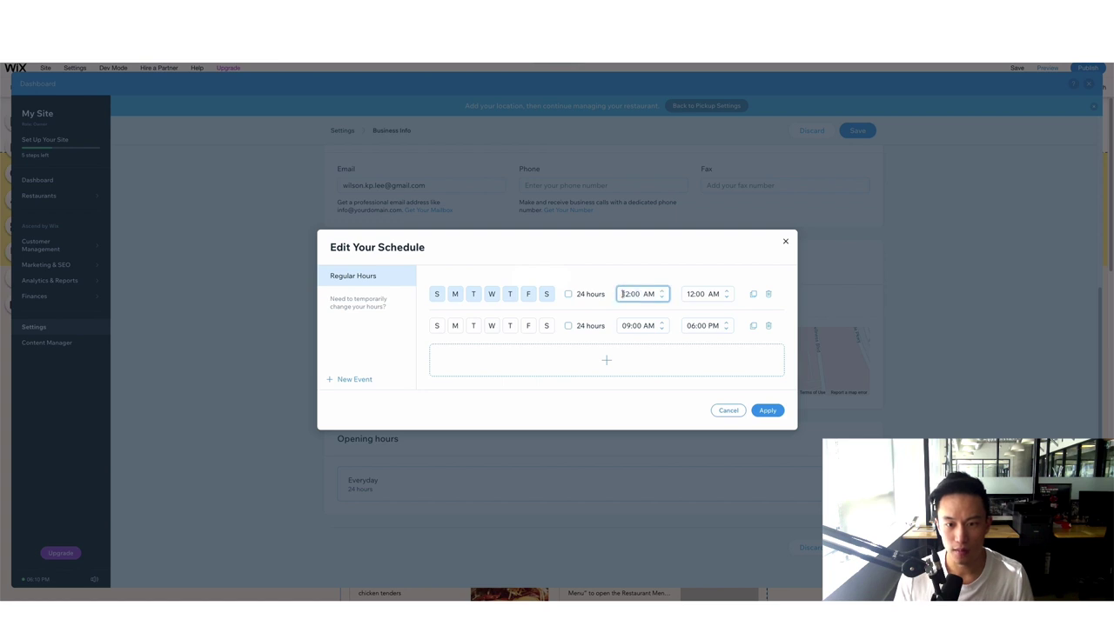
click(625, 294)
key(Delete)
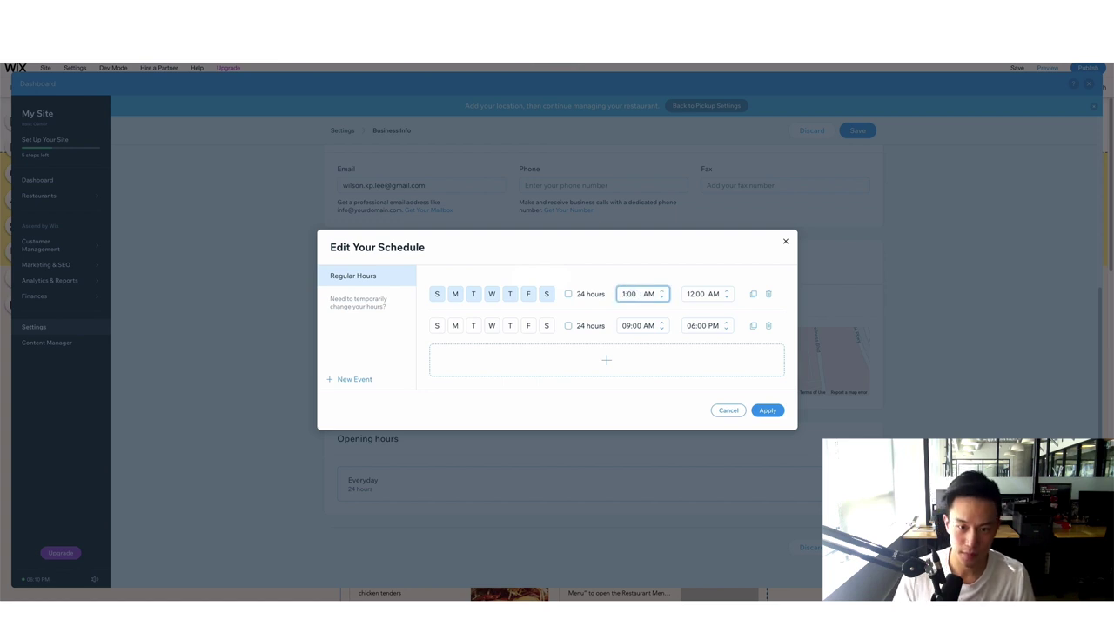
click(684, 295)
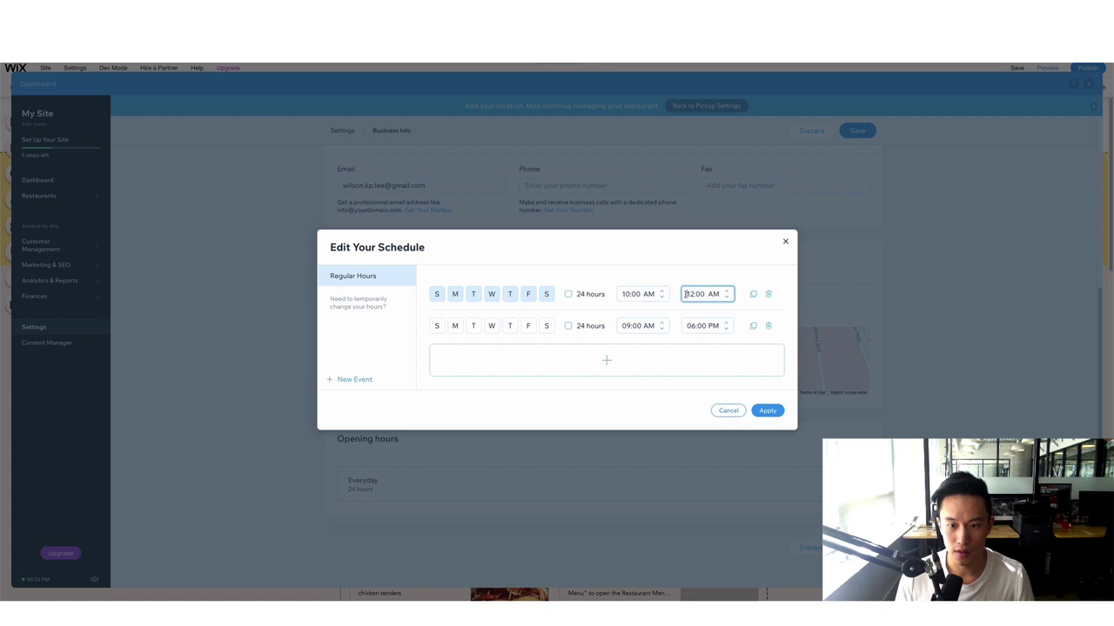
key(Delete)
text(9p)
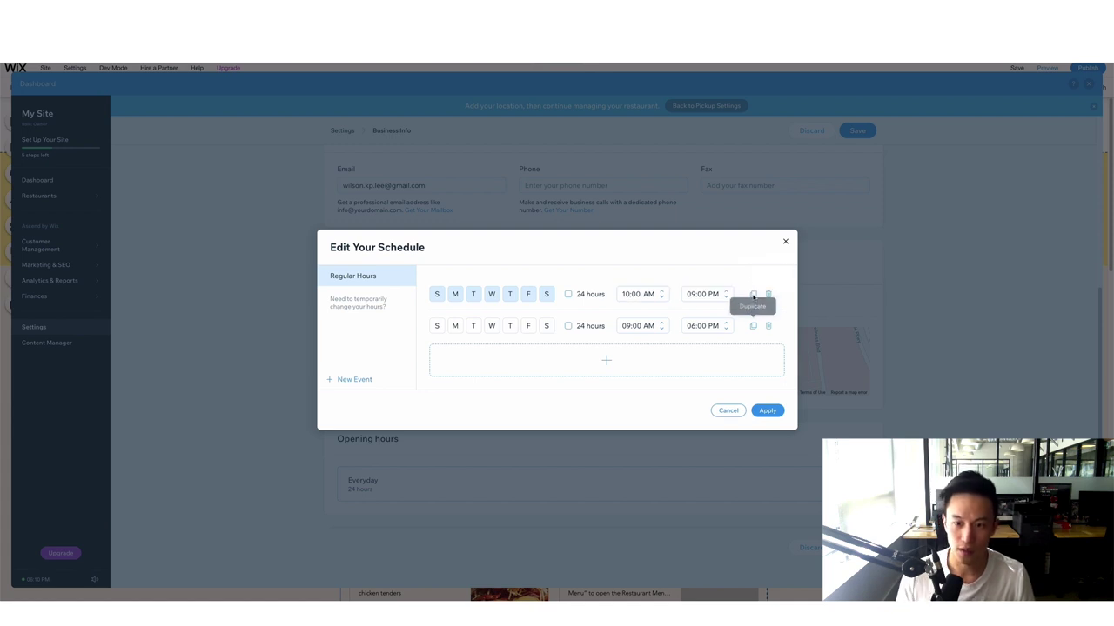
click(768, 325)
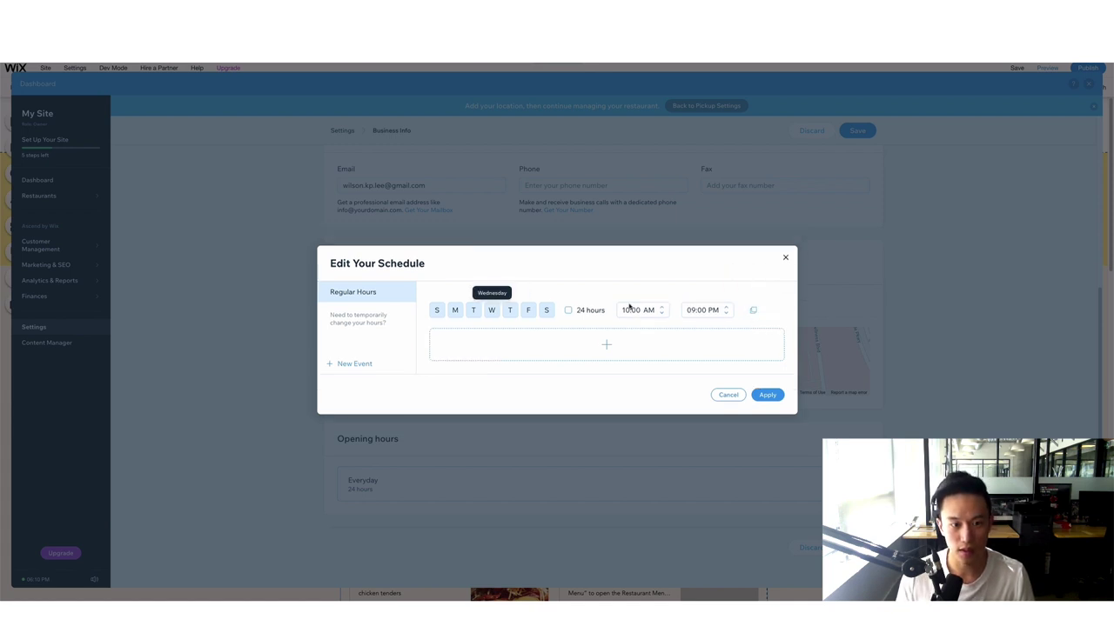
click(771, 396)
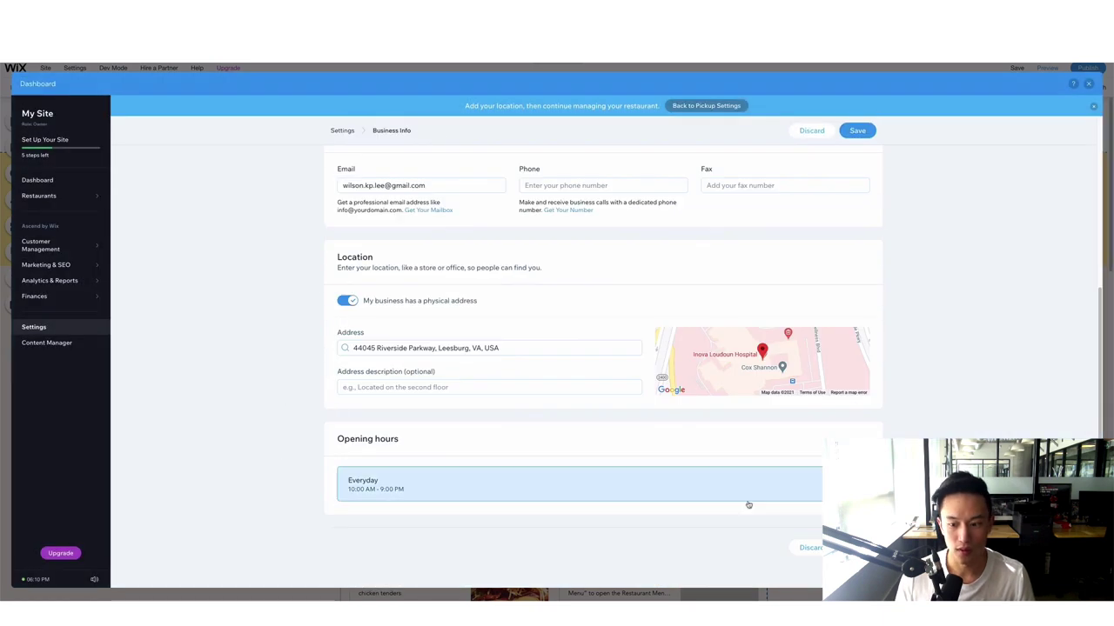
Step: Name the business "Wilson's Wings", save the business info and dismiss the setup suggestion
scroll(595, 360, up, 2)
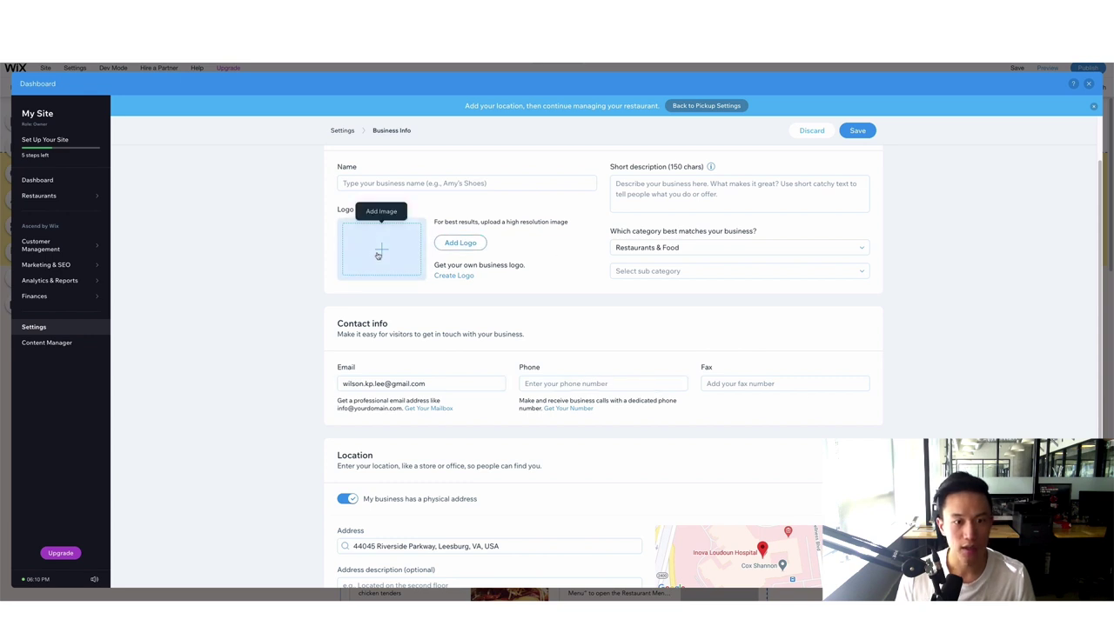
click(437, 184)
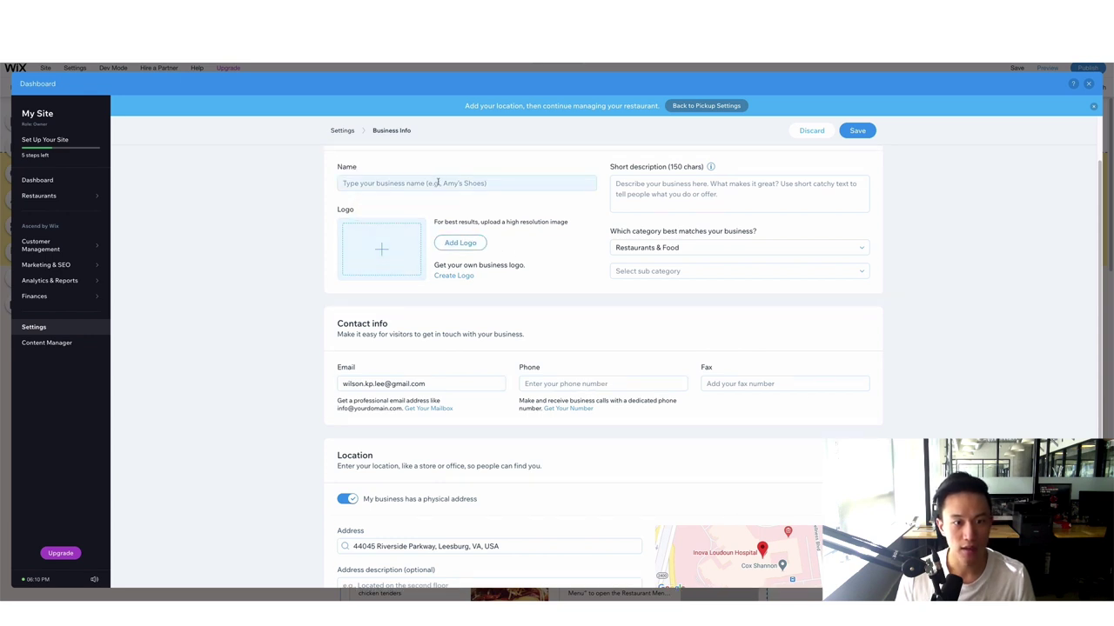
text(Wilson's Wings)
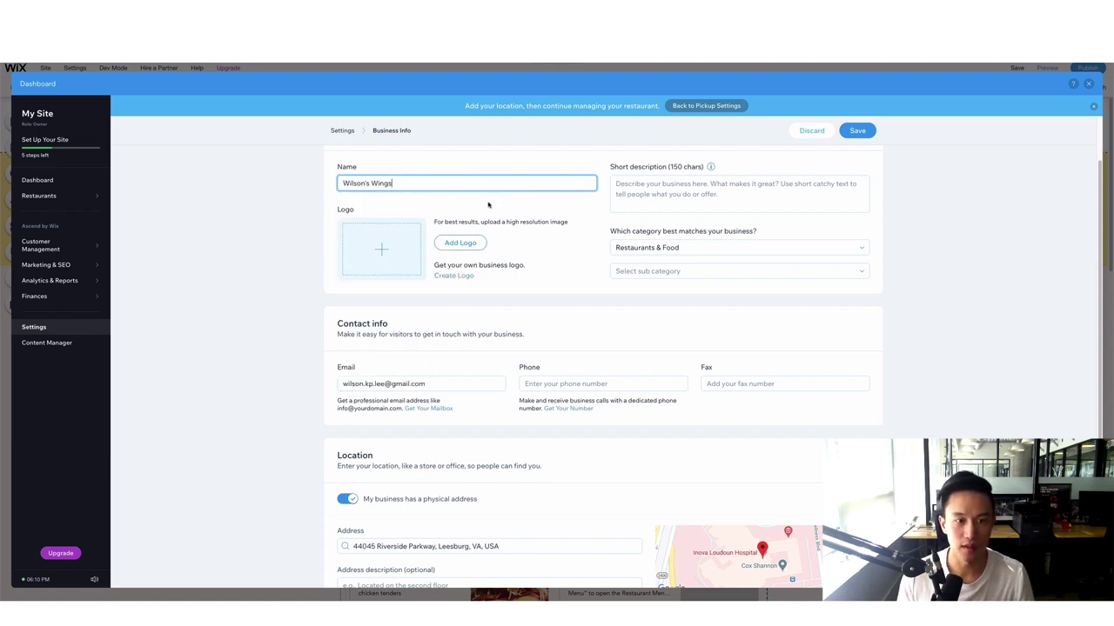
scroll(868, 413, down, 3)
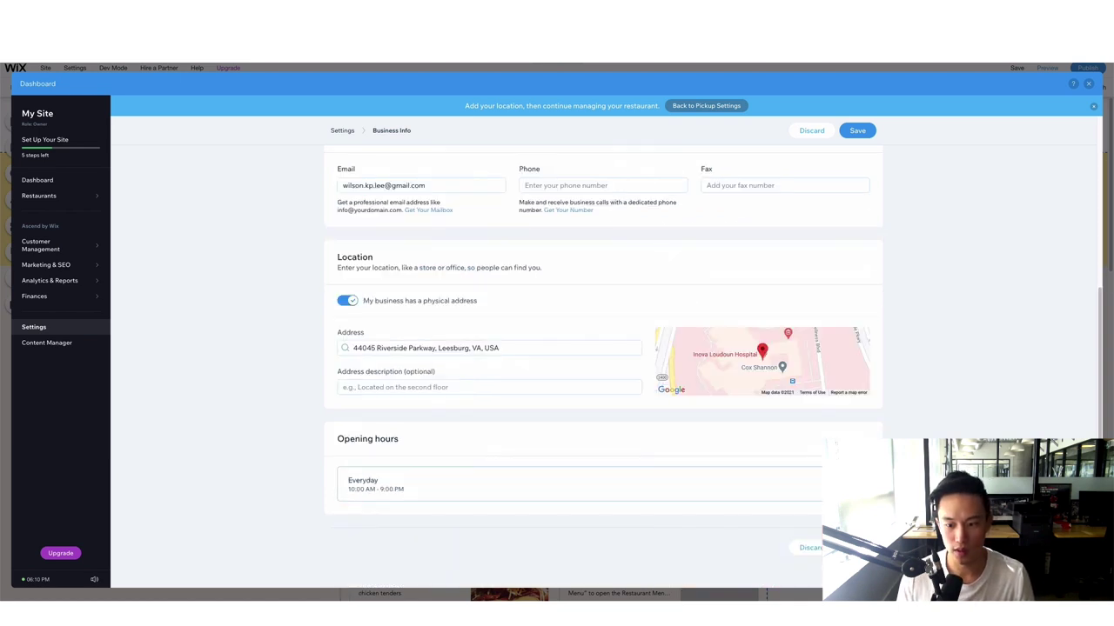
click(857, 131)
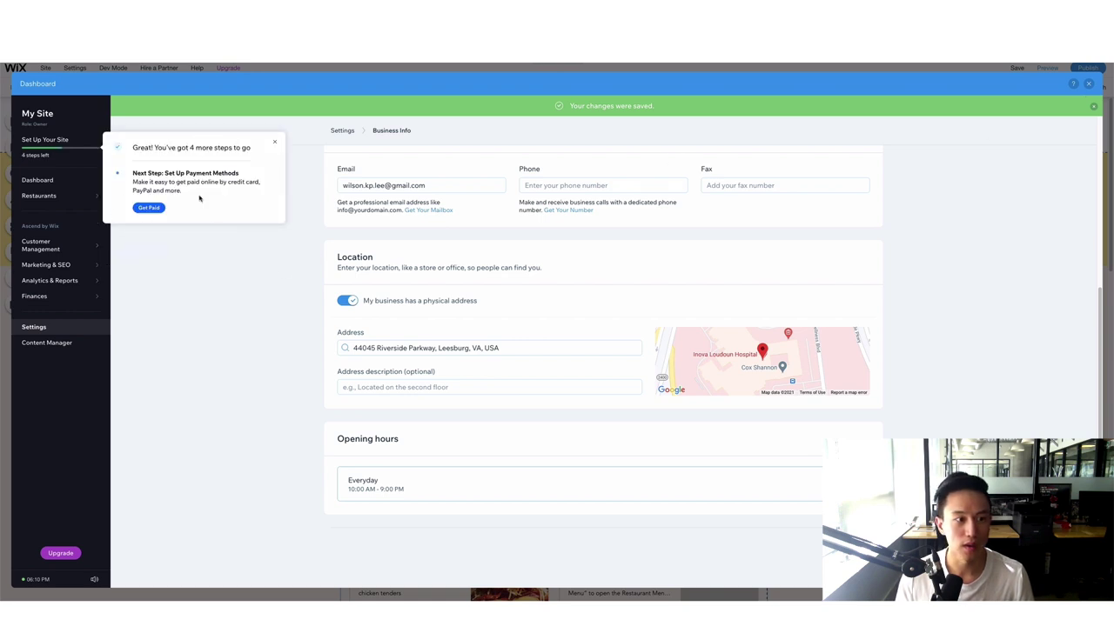
click(258, 151)
Step: Return to the Pickup settings, set the order ready time to 30 minutes and save it
click(721, 106)
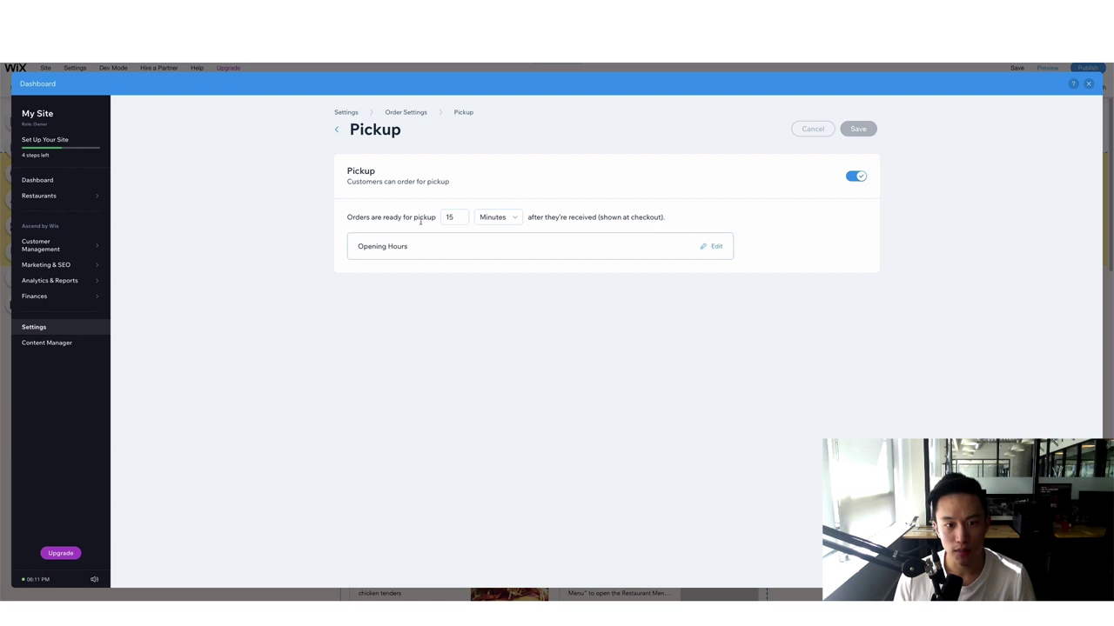
click(458, 216)
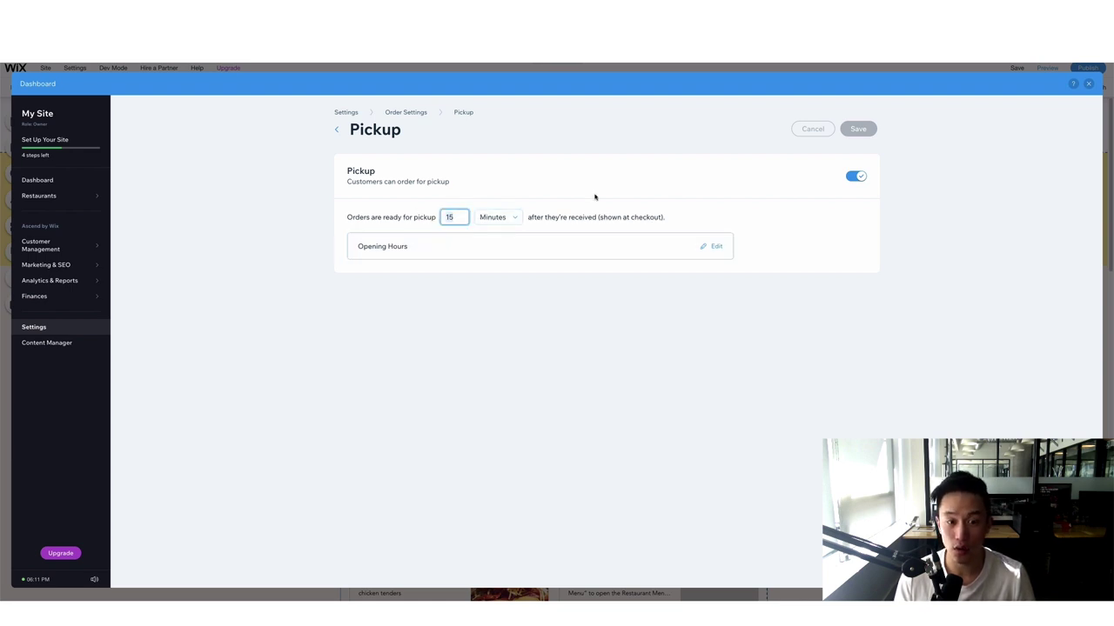
key(BackSpace)
key(BackSpace)
text(30)
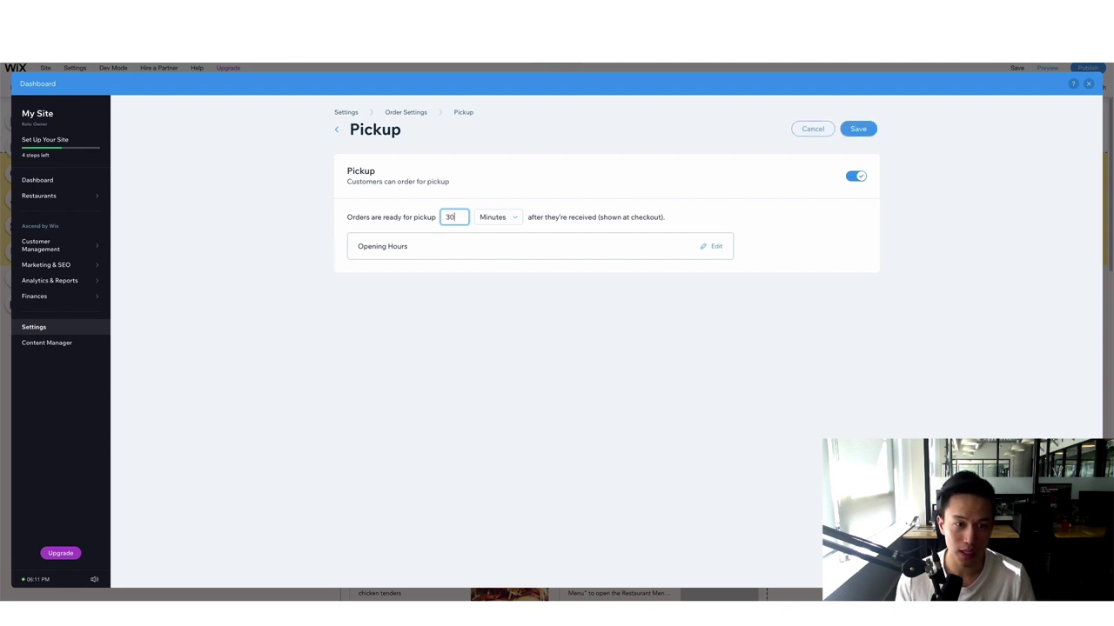
click(496, 218)
click(498, 230)
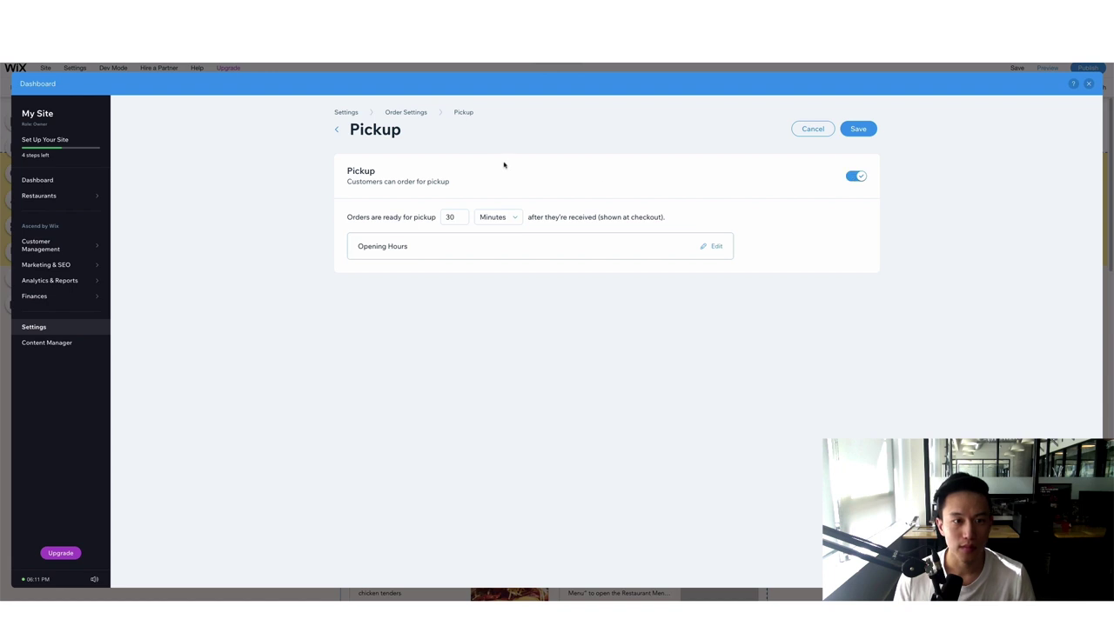
click(859, 128)
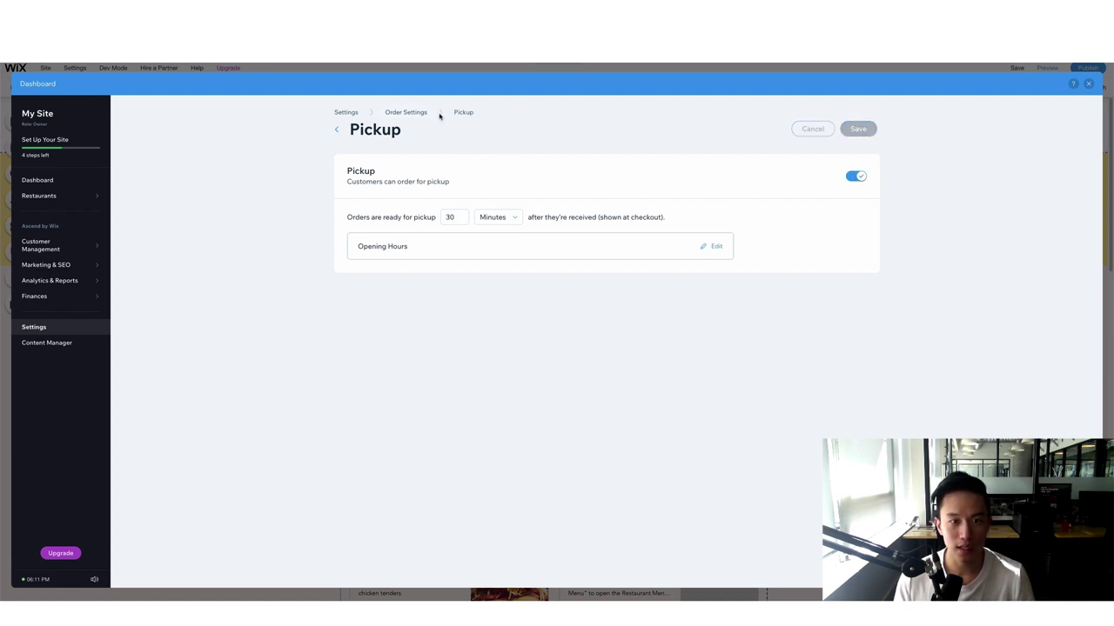
Step: Add a new delivery area with a $50 minimum order, $10 delivery charge and 45-minute maximum delivery time
click(406, 112)
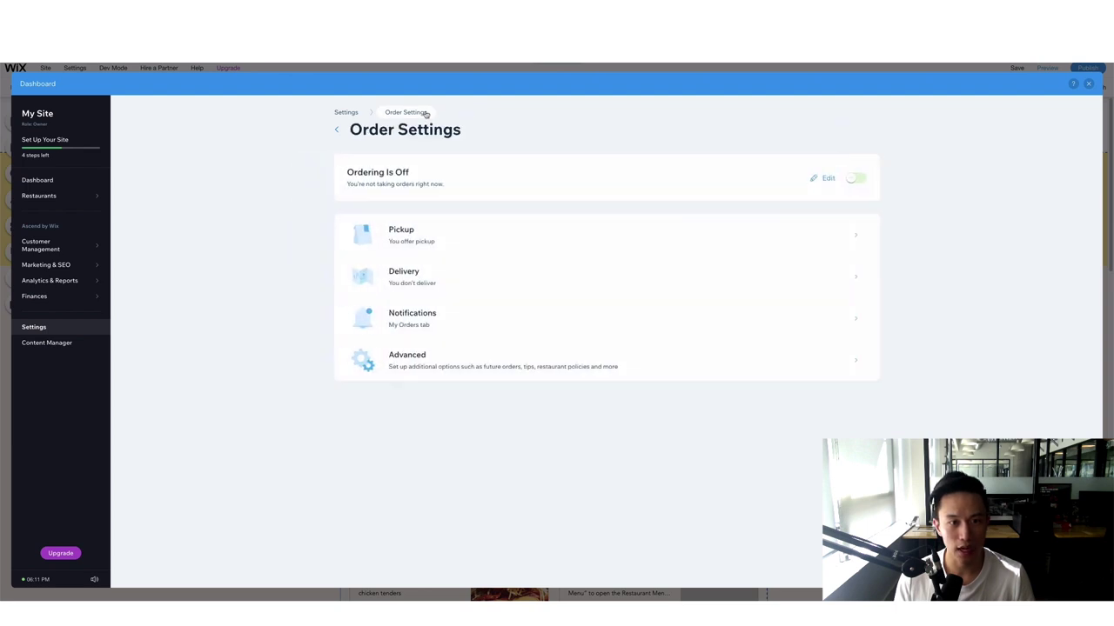
click(428, 277)
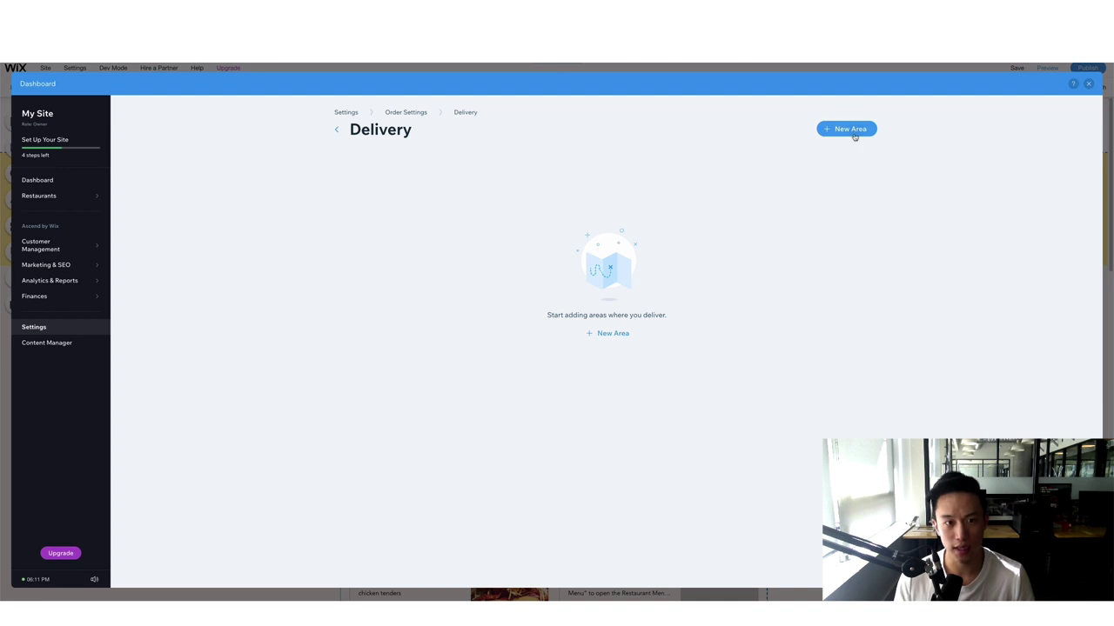
click(853, 134)
click(465, 190)
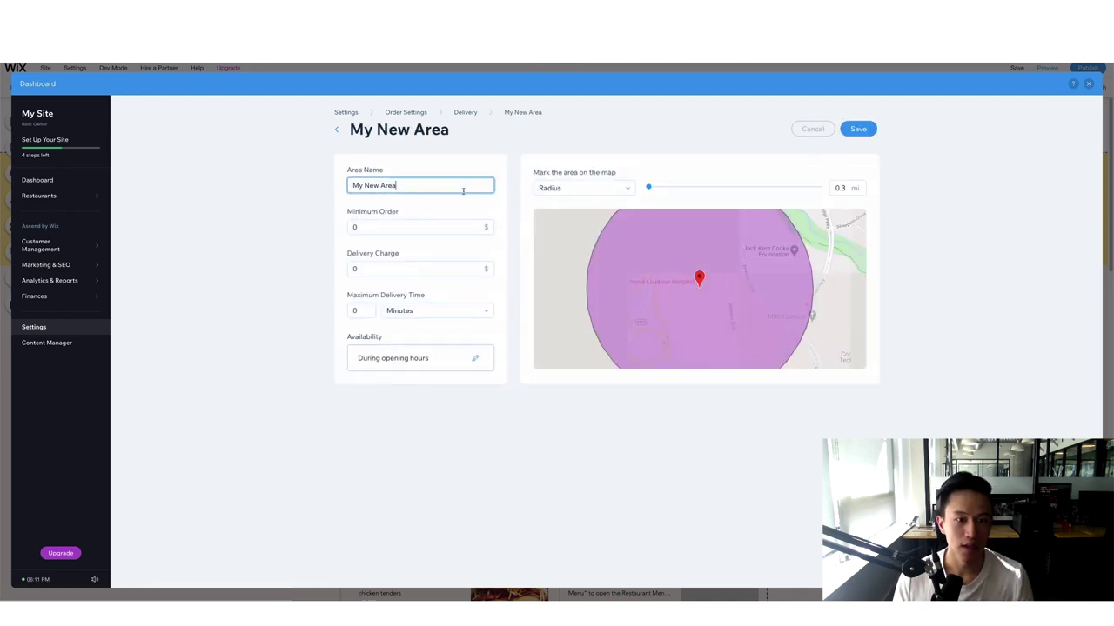
click(396, 228)
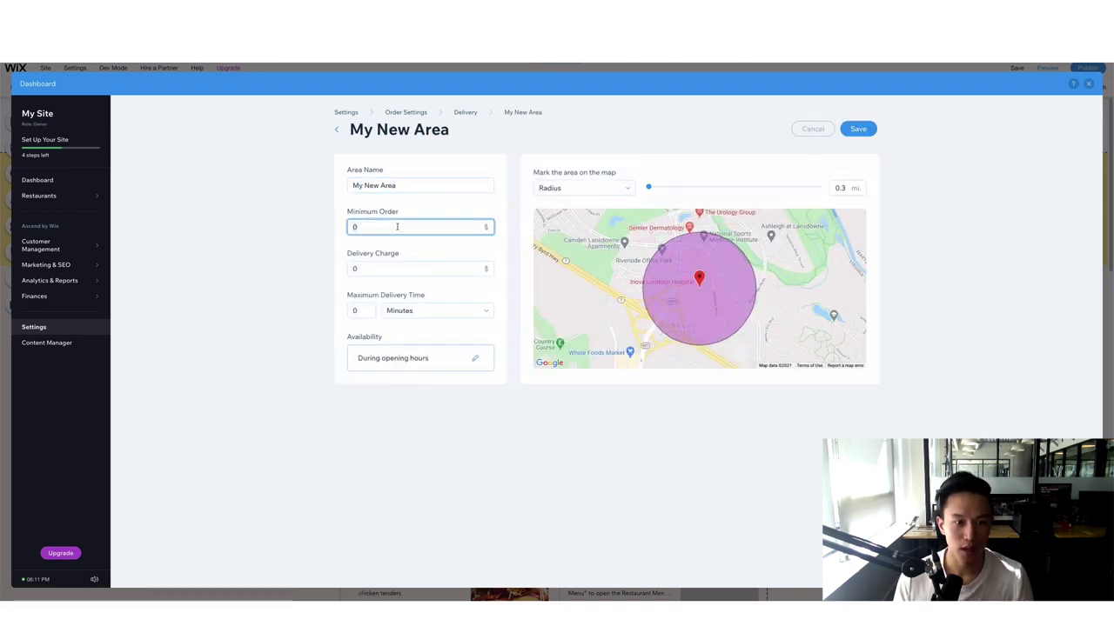
text(50)
click(437, 268)
text(10)
click(359, 308)
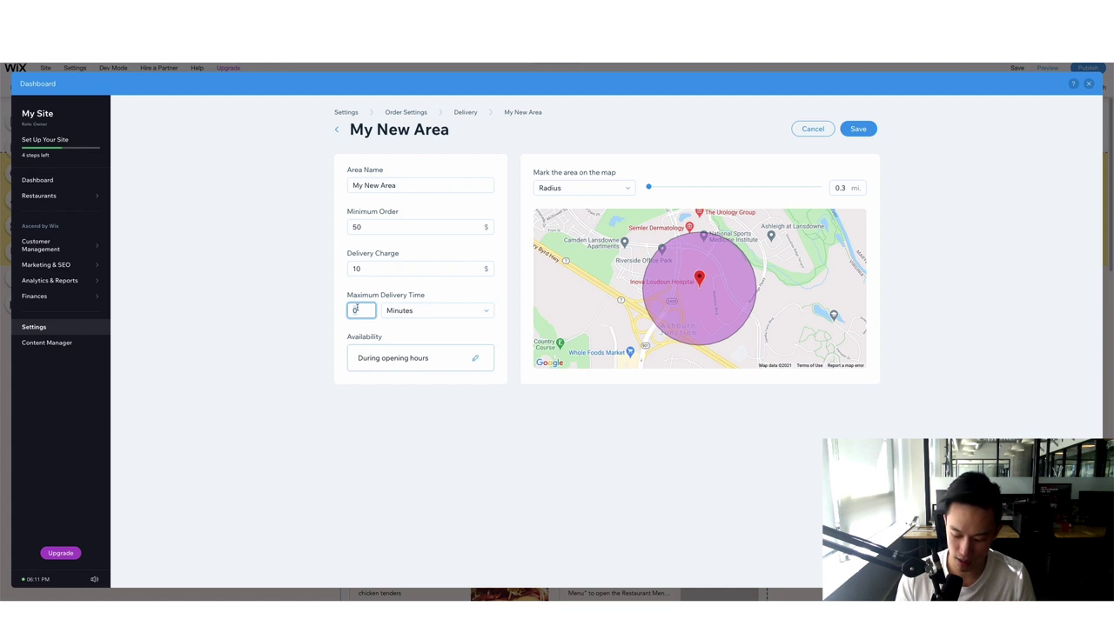
text(45)
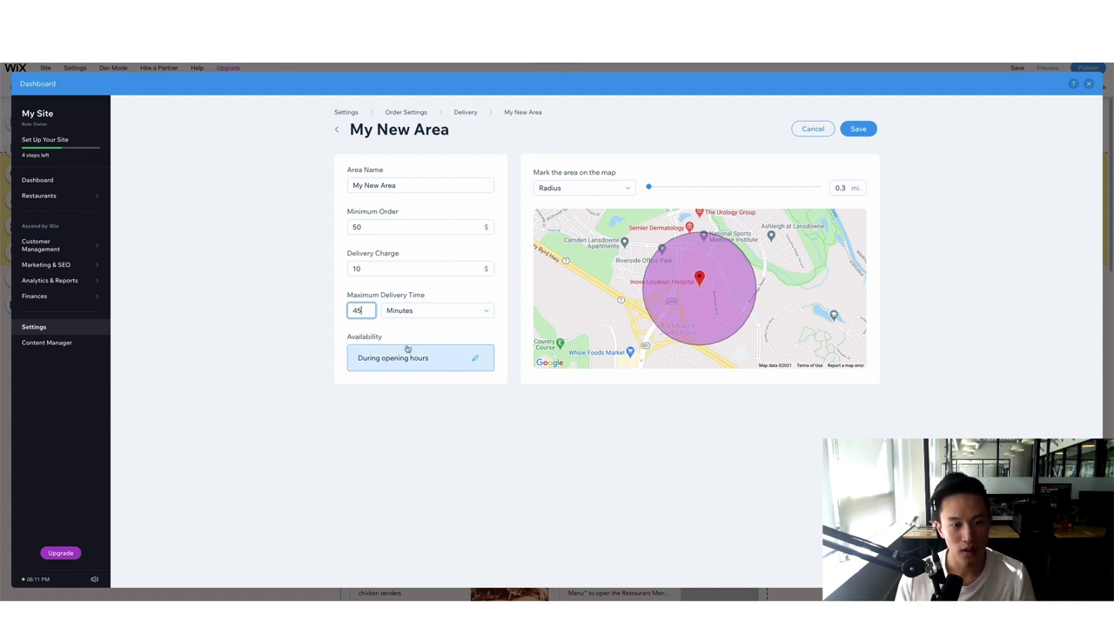
Step: Set the delivery area's radius to 5 miles and save the area
click(651, 187)
drag(652, 190, 649, 190)
double_click(840, 188)
text(5)
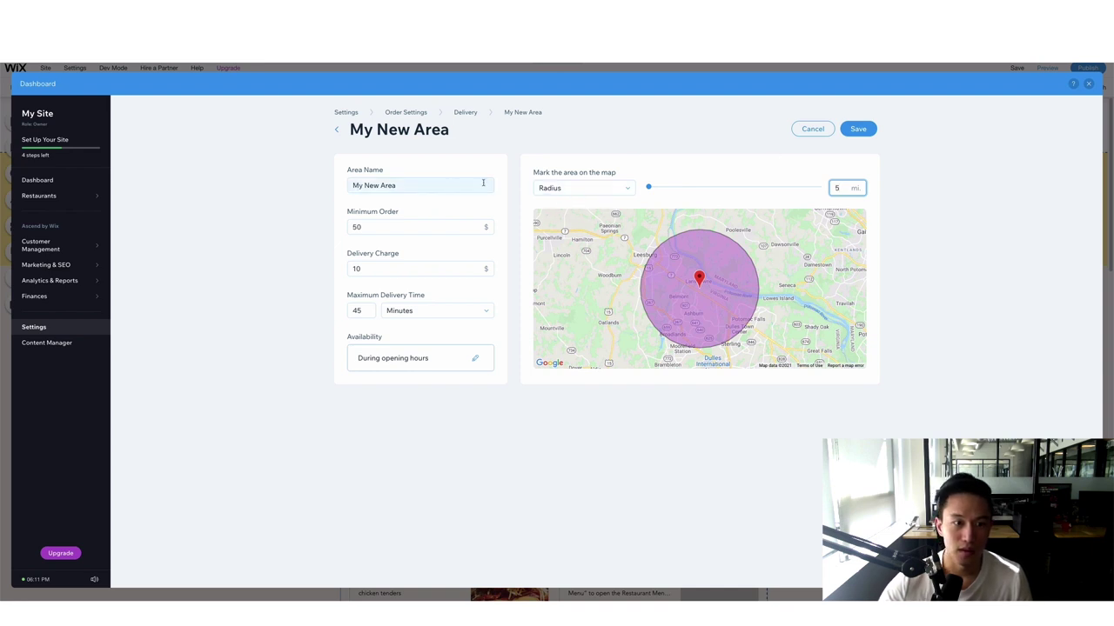
click(859, 130)
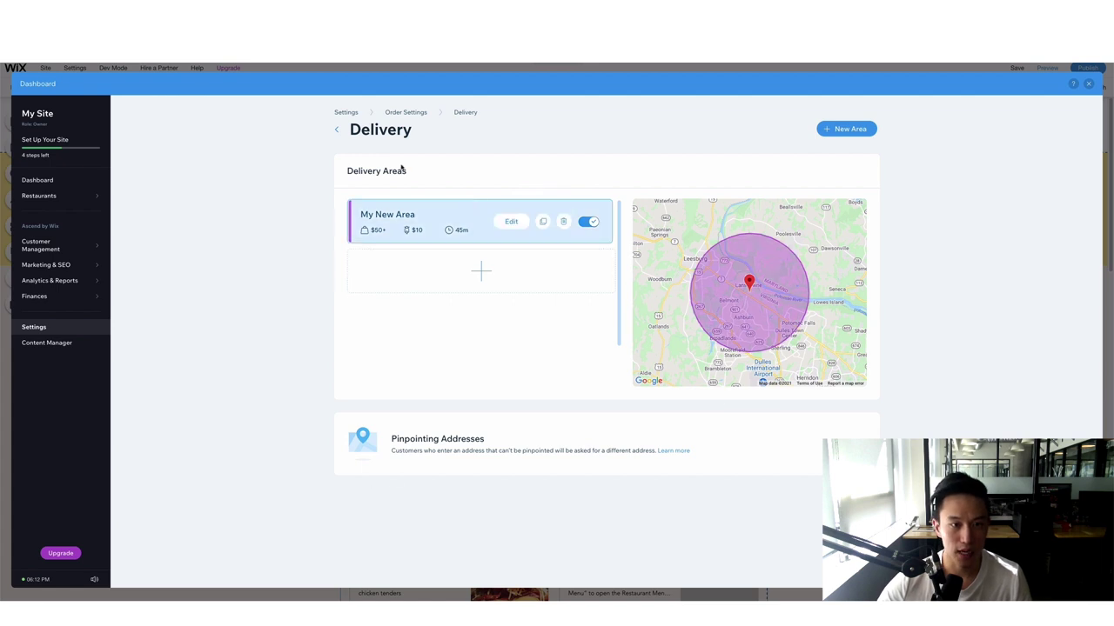
Step: Review the order notification settings, then return to Order Settings
click(405, 114)
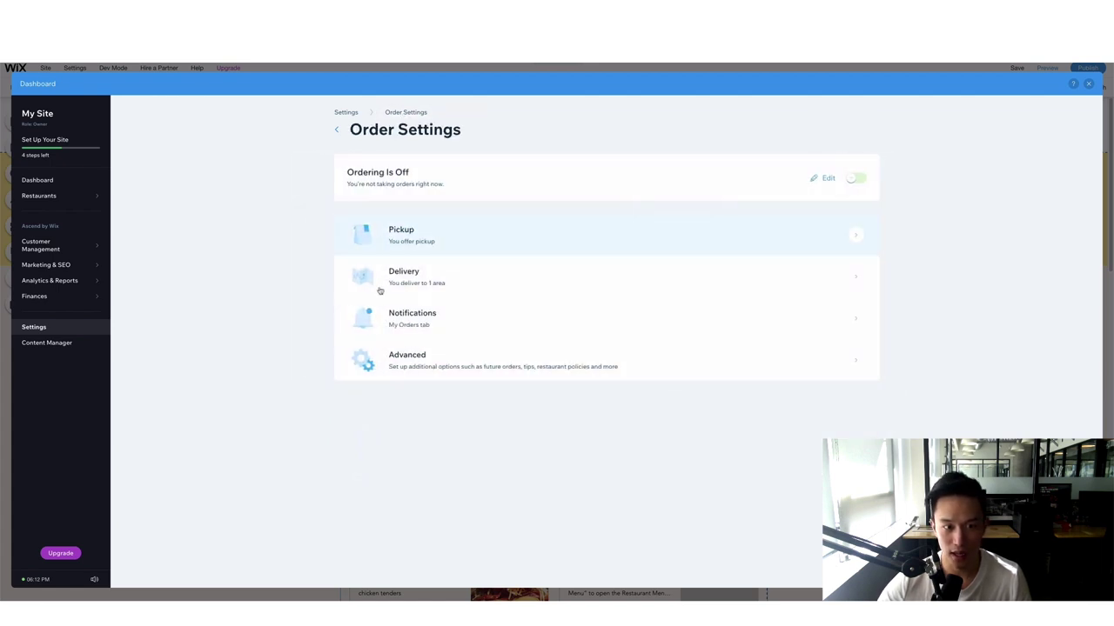
click(418, 320)
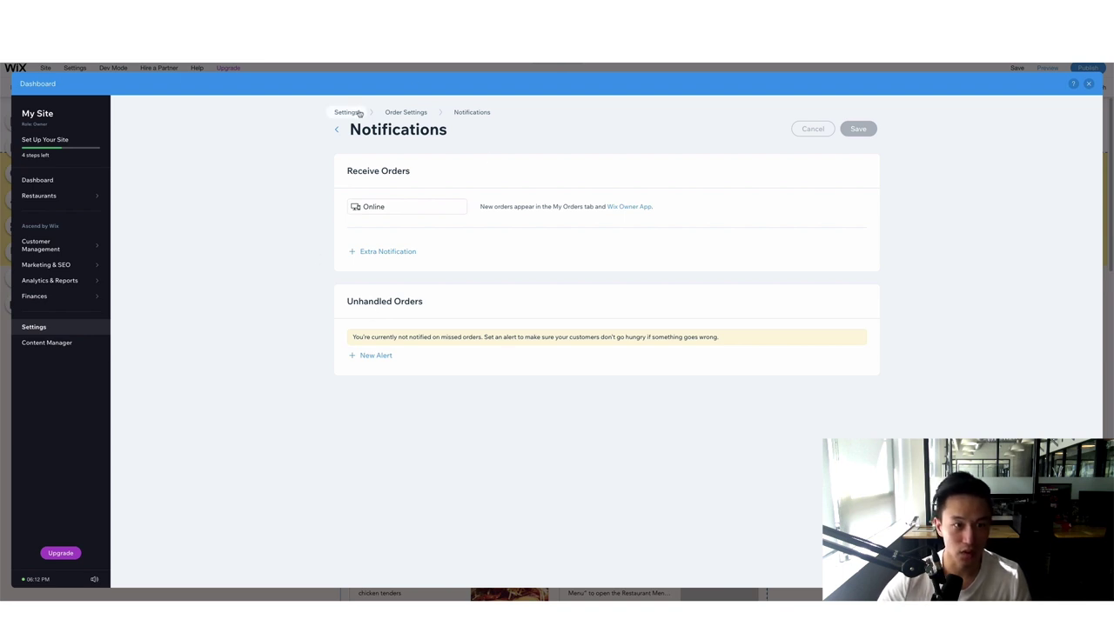
click(405, 112)
Step: Turn on Future Orders in the Advanced order settings, save the change and return to Order Settings
click(421, 374)
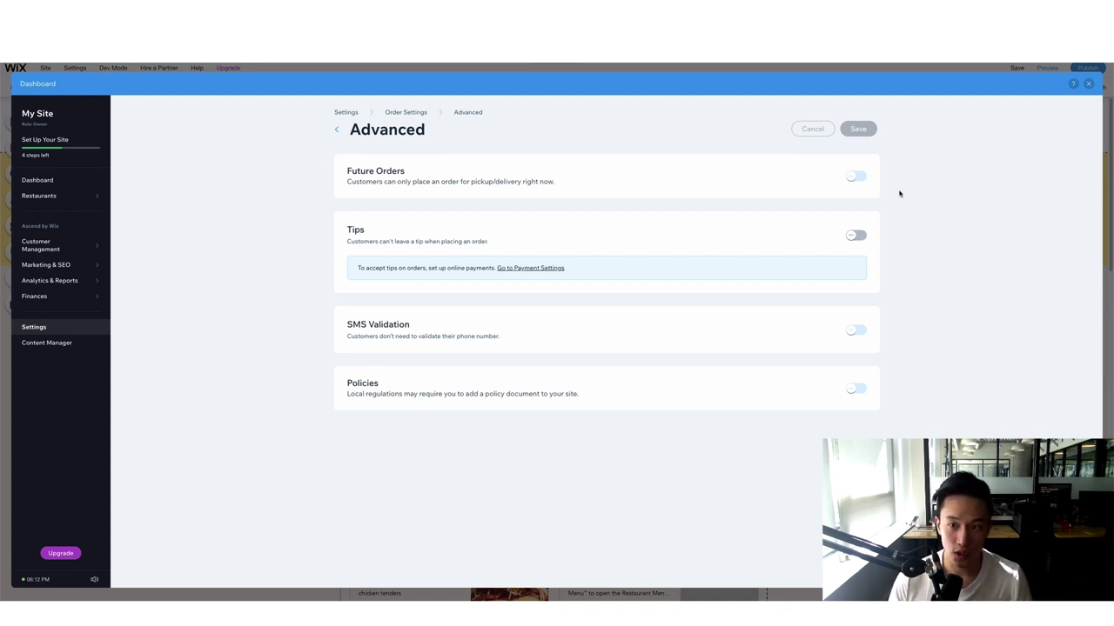
click(857, 178)
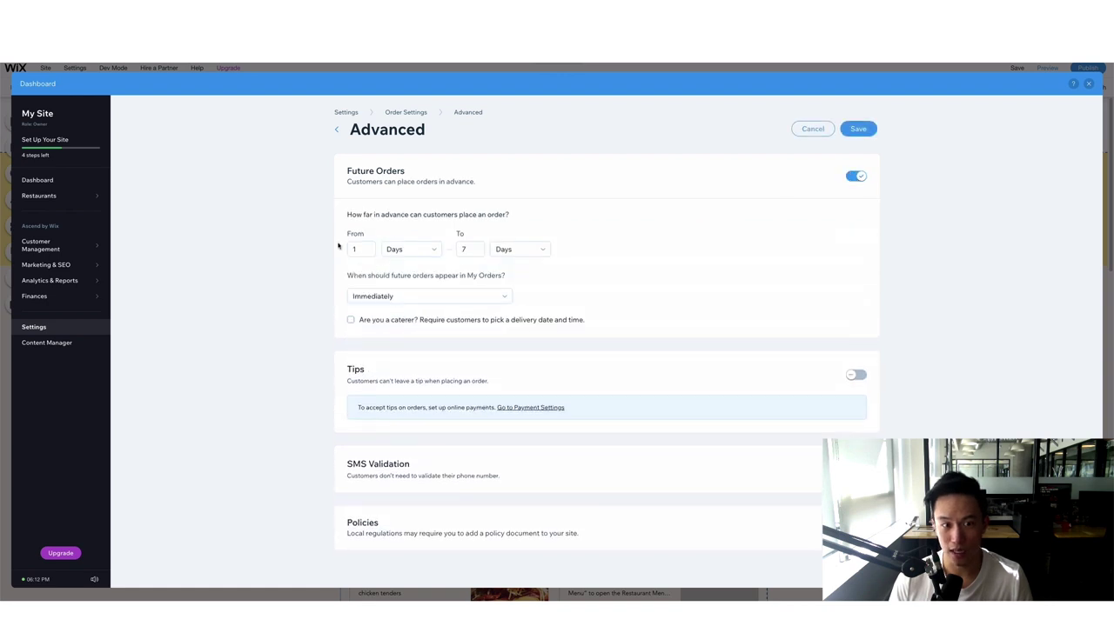
click(361, 250)
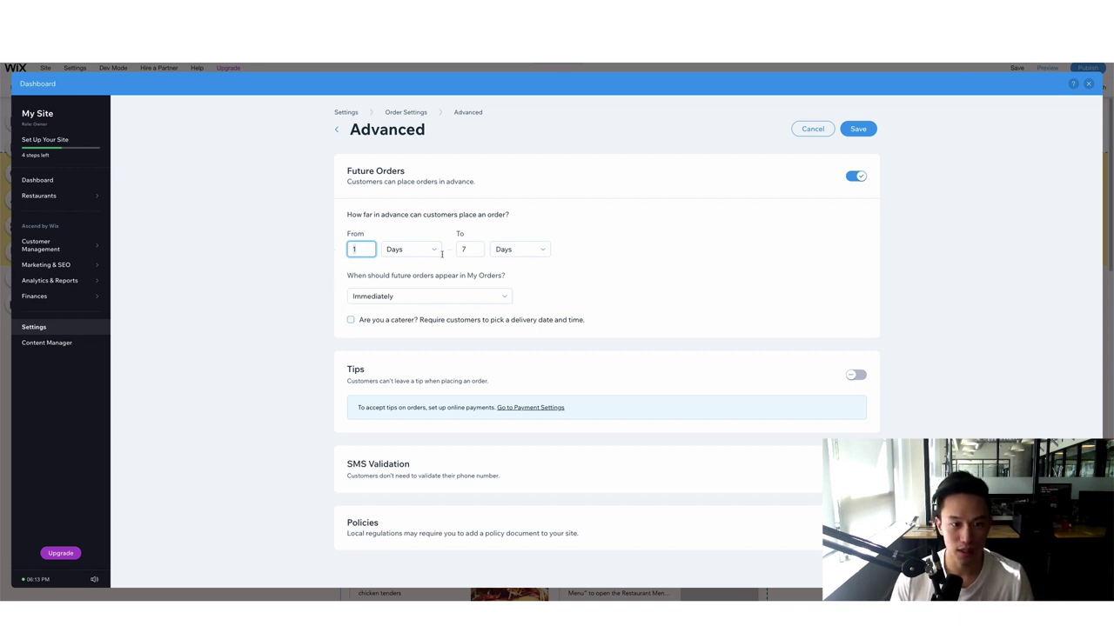
click(799, 209)
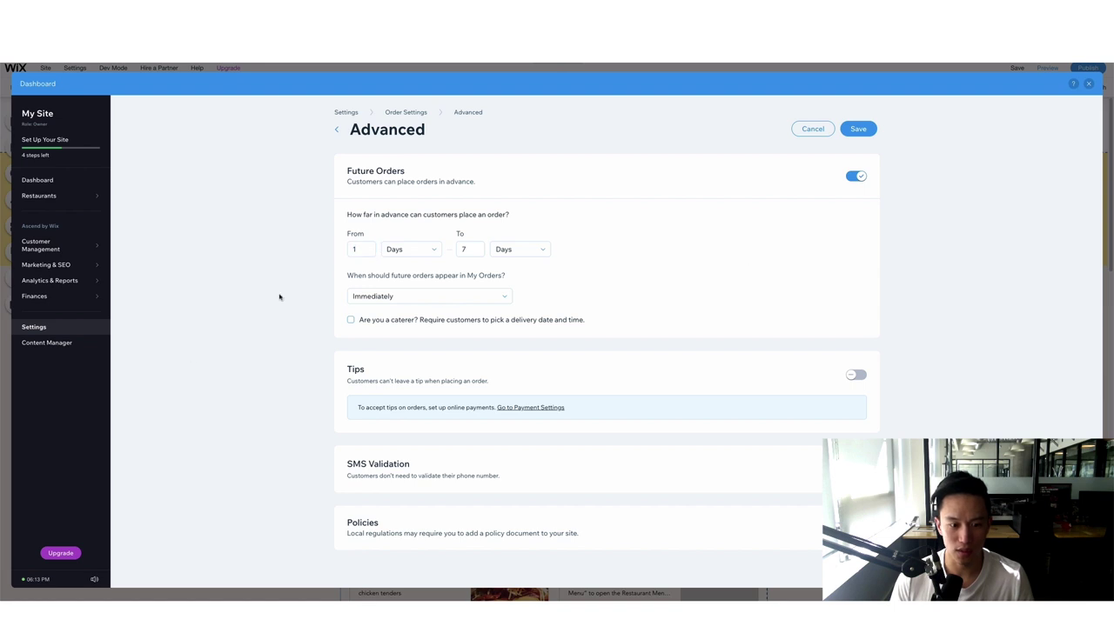
click(393, 113)
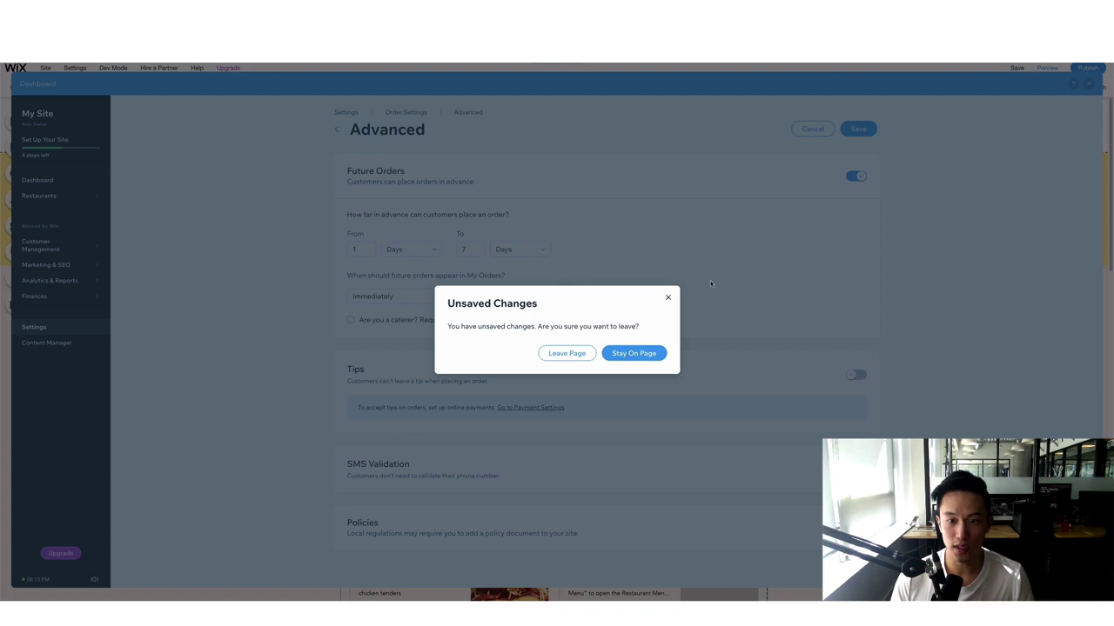
click(666, 300)
click(856, 130)
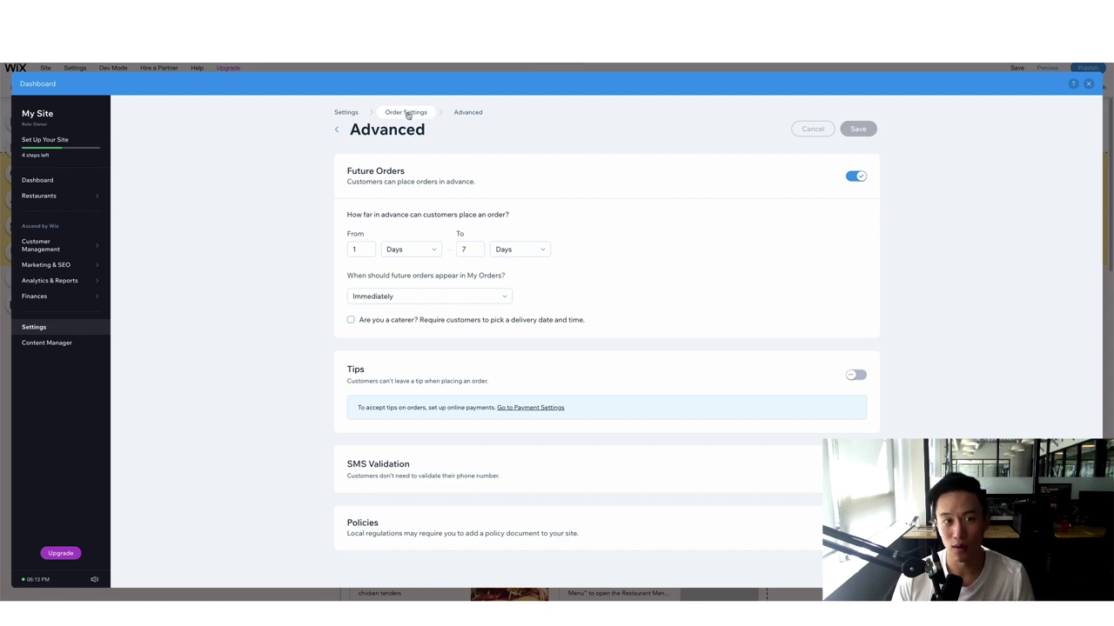
click(407, 114)
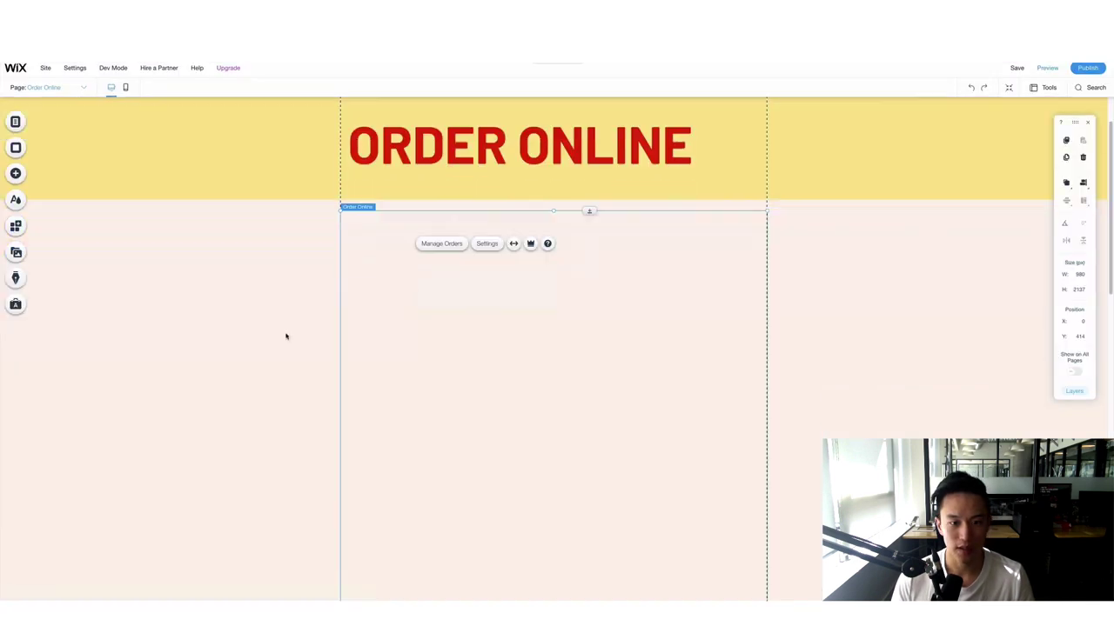
Step: Look over the menu sections and ordering options on the Order Online page in the editor
scroll(285, 335, down, 1)
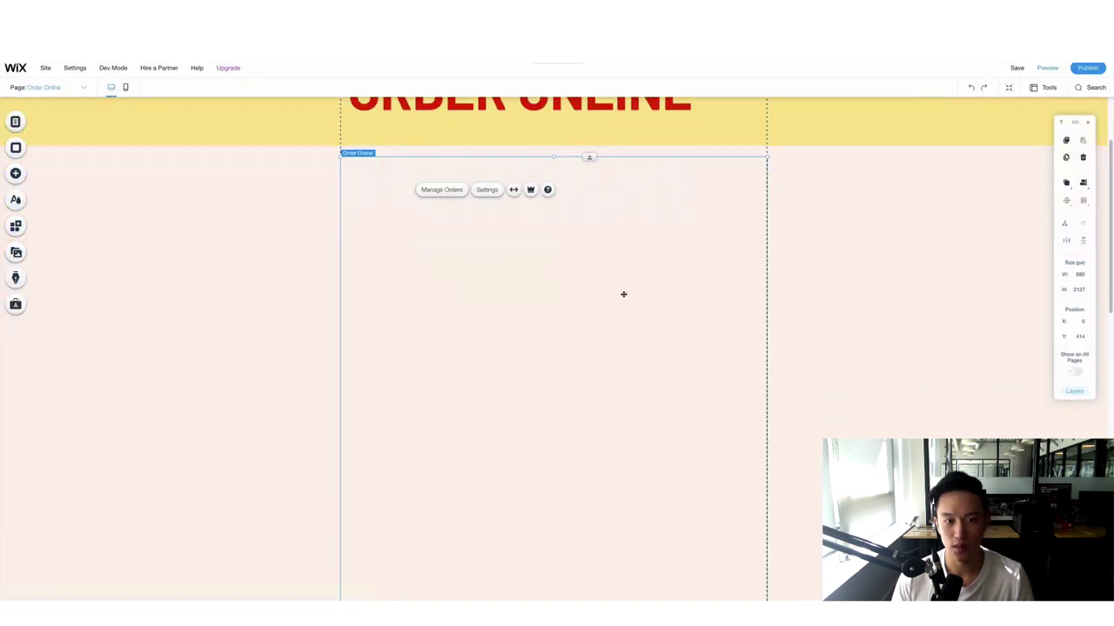
scroll(451, 400, down, 3)
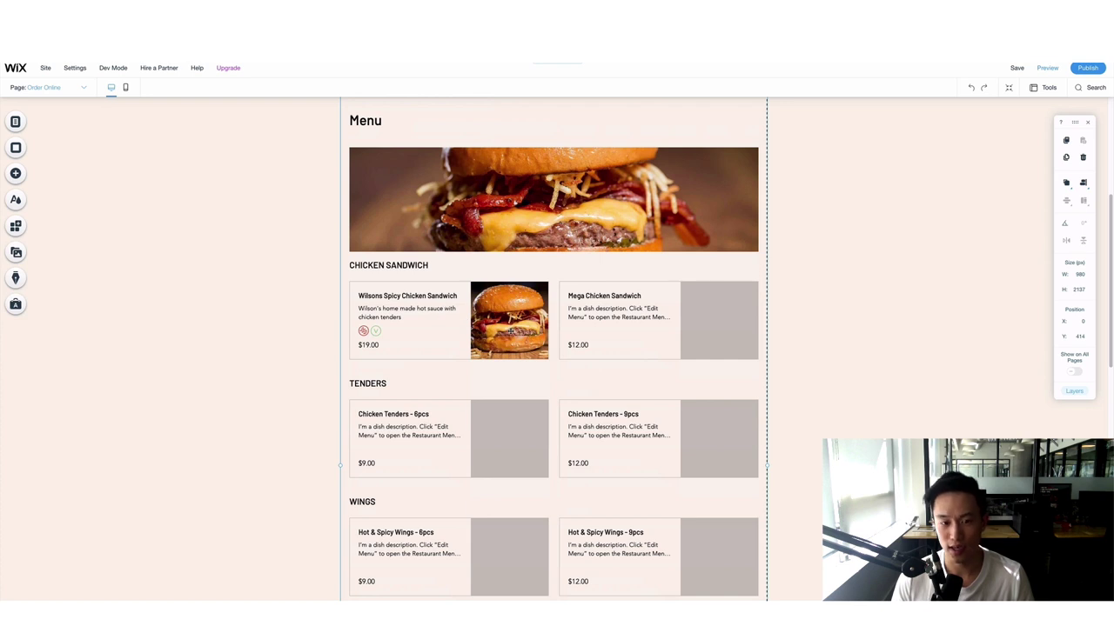
scroll(250, 286, up, 2)
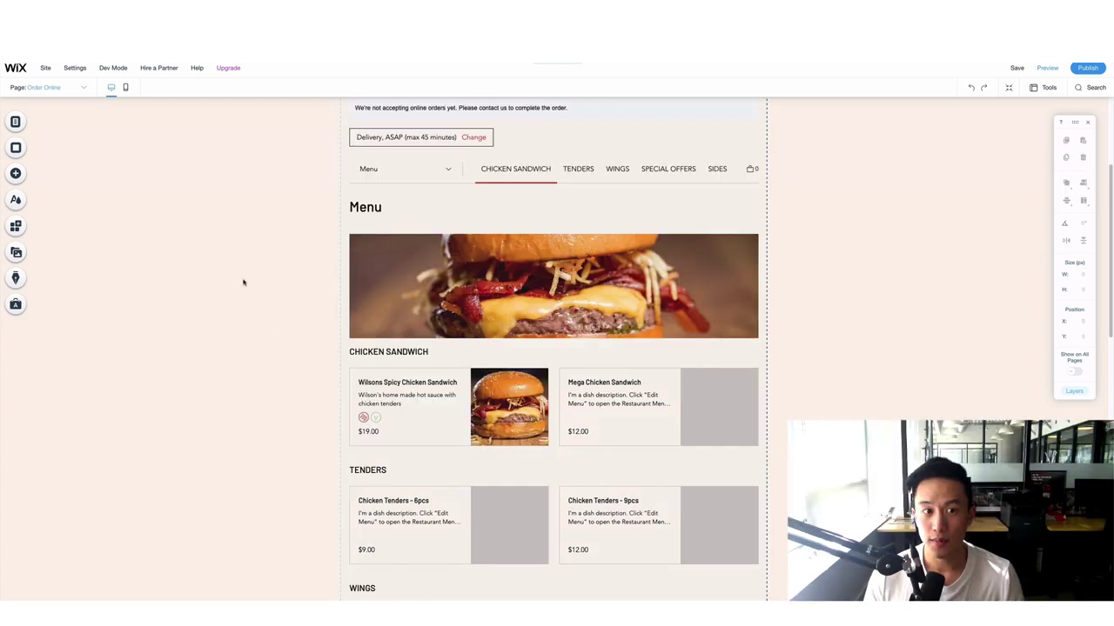
scroll(322, 305, up, 3)
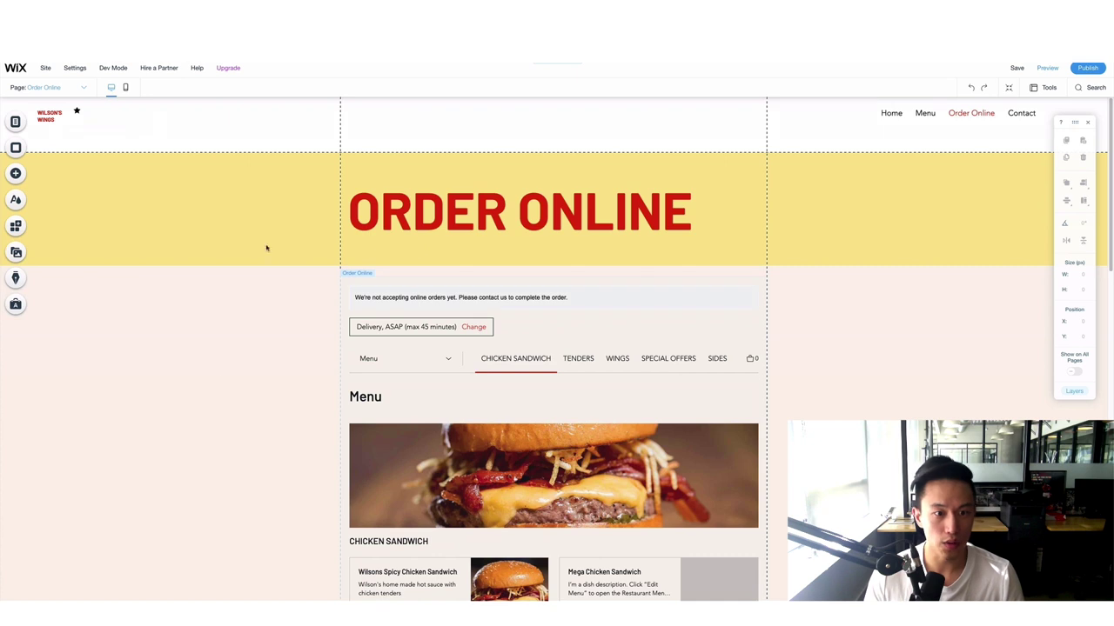
scroll(770, 364, down, 2)
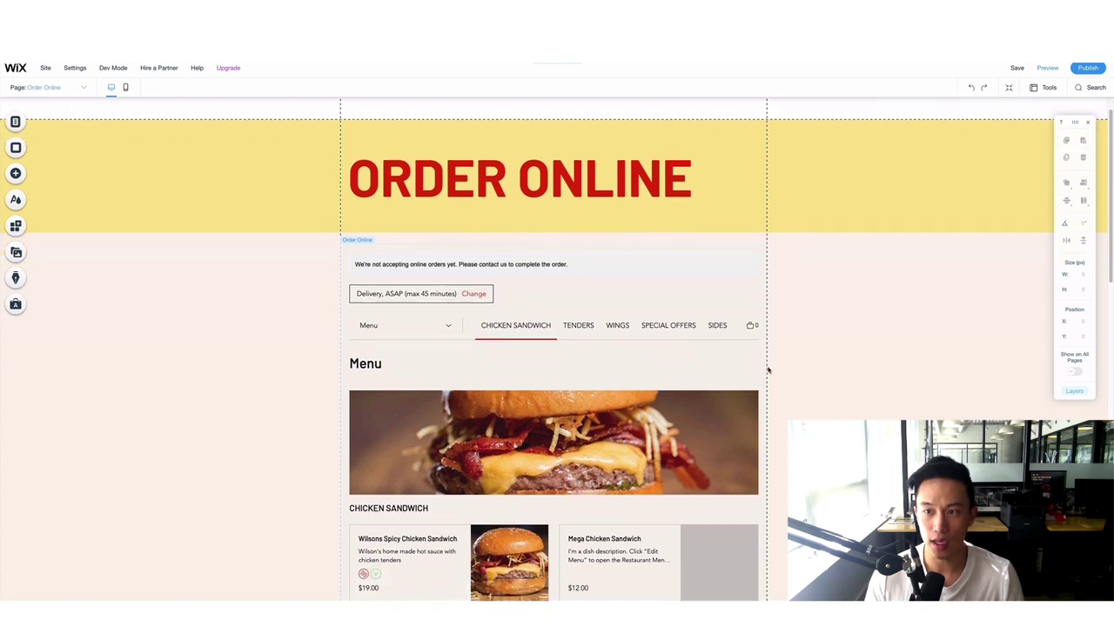
Step: Preview the site, close the open cart, switch the order method to Pickup and choose a specific pickup time
click(1056, 72)
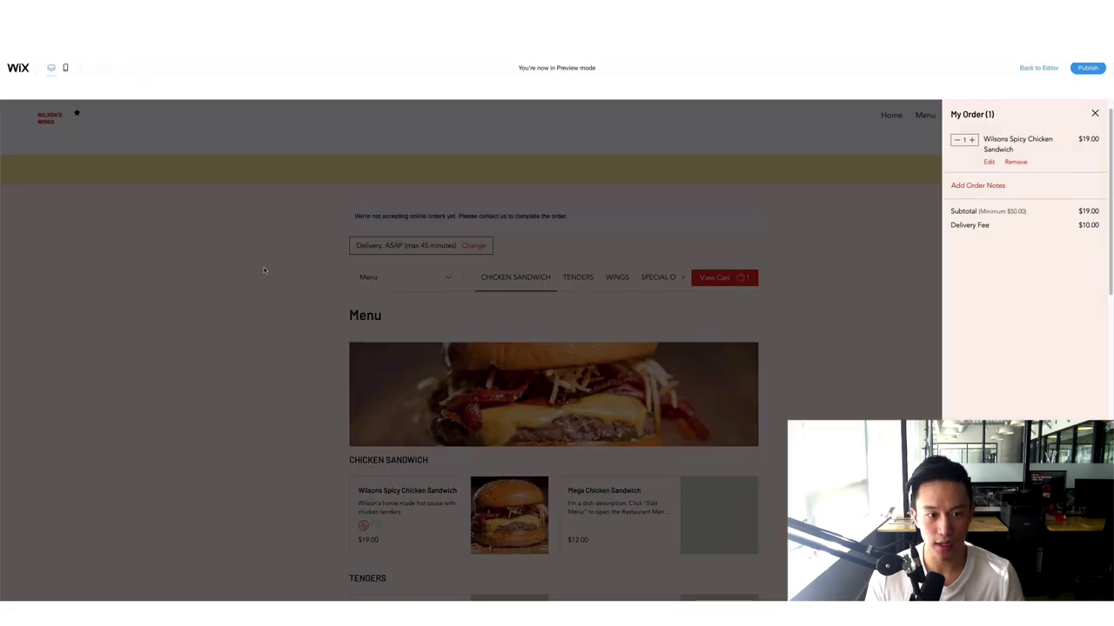
click(374, 259)
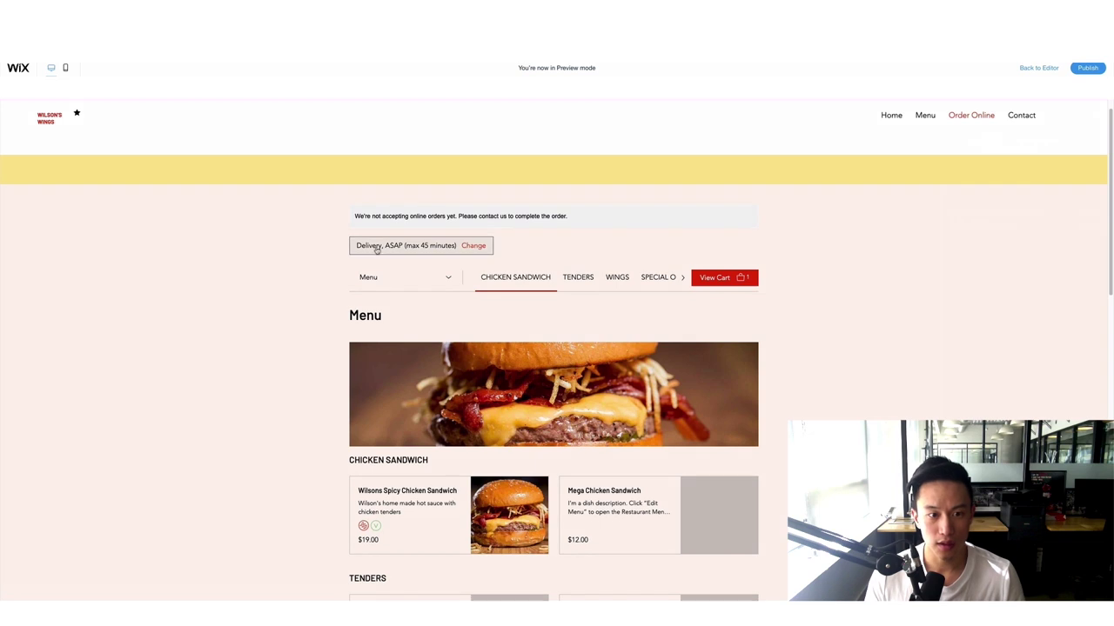
click(475, 246)
click(614, 312)
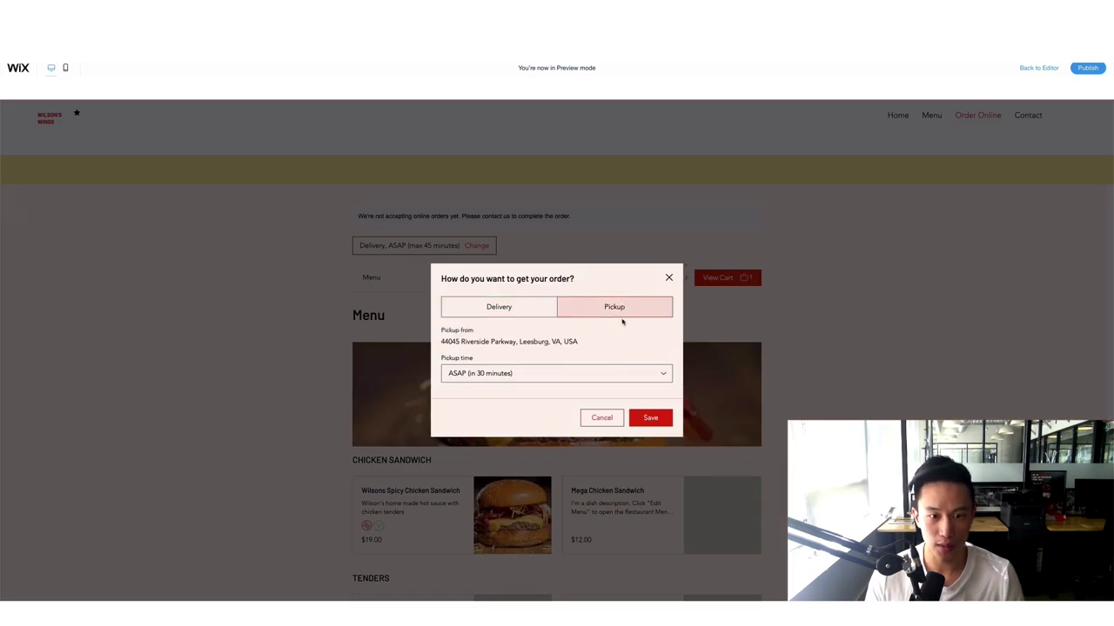
drag(449, 342, 599, 344)
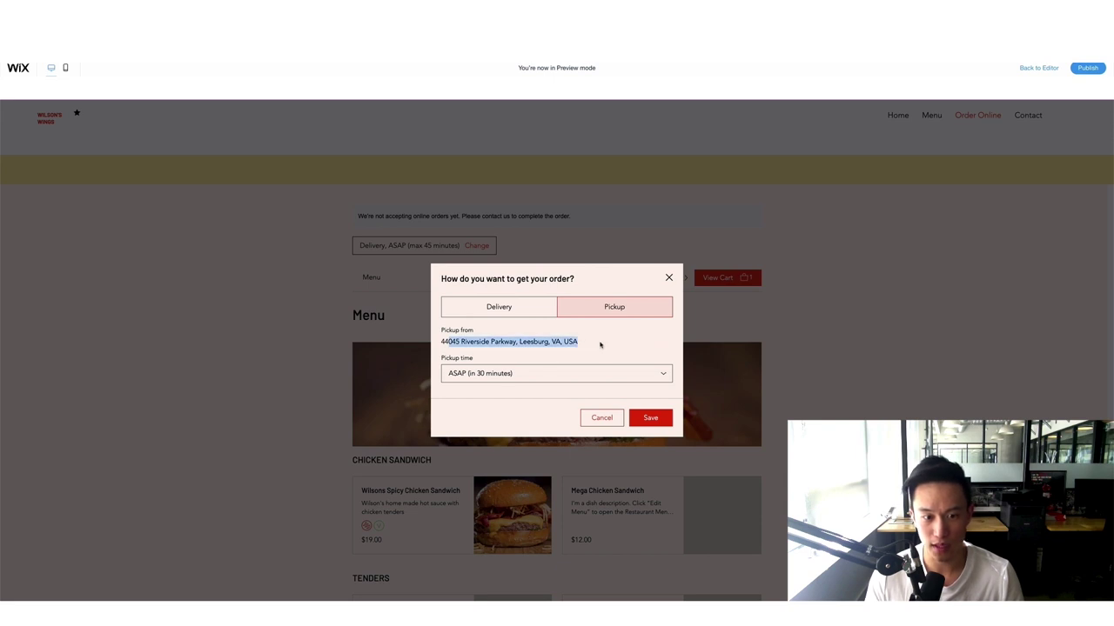
click(470, 379)
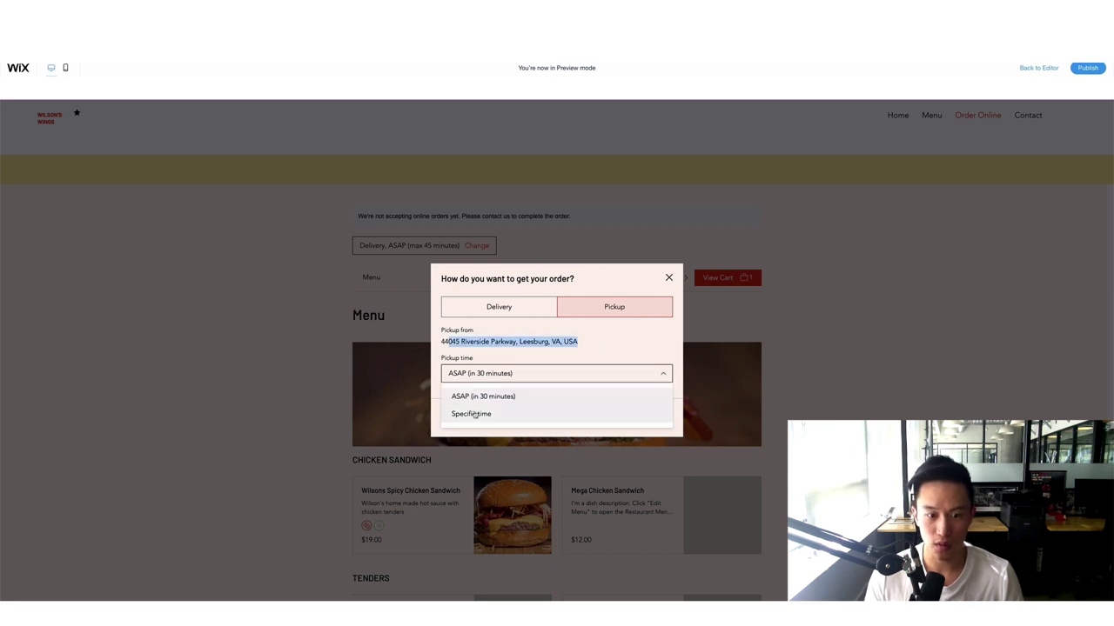
click(473, 415)
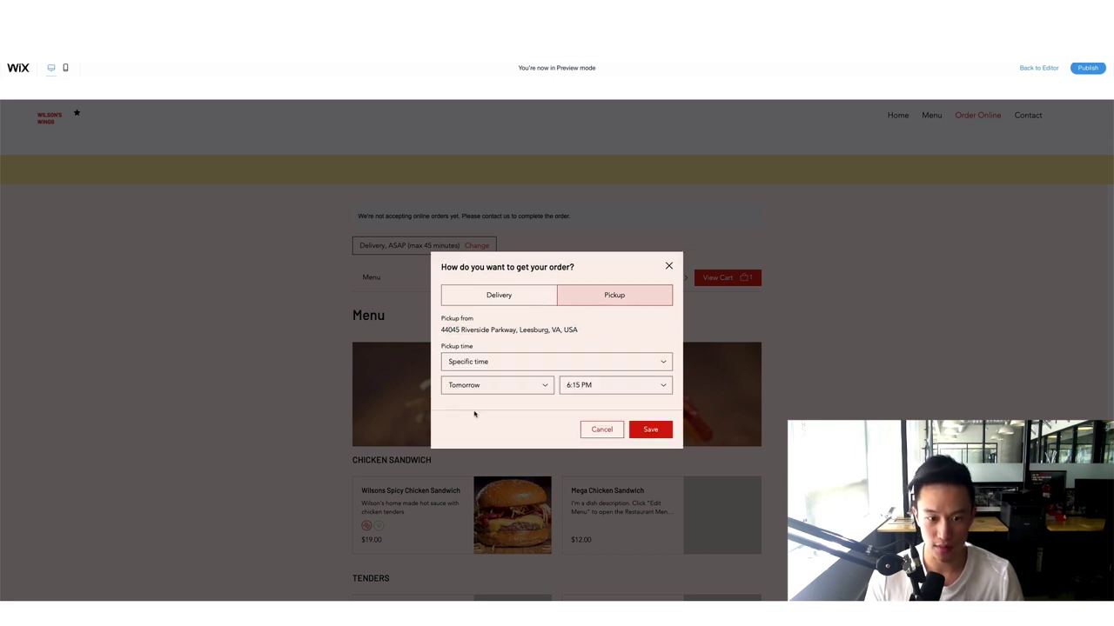
Step: Switch the order to Delivery at a specific time, tomorrow at 7:30 PM, and save the choice
click(495, 299)
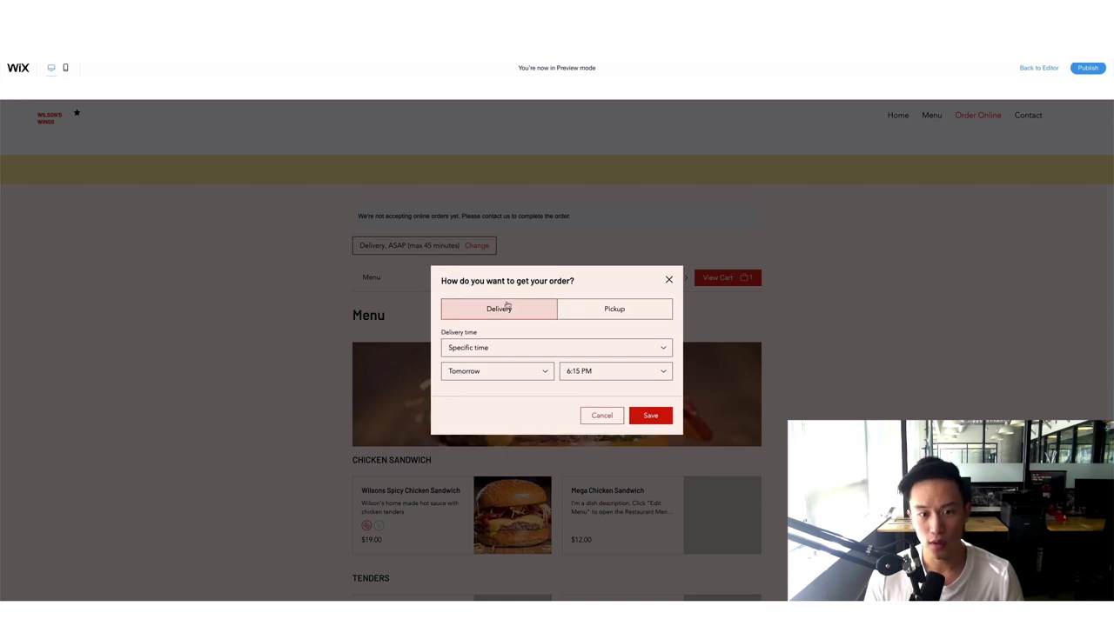
click(497, 352)
click(488, 374)
click(487, 364)
click(482, 405)
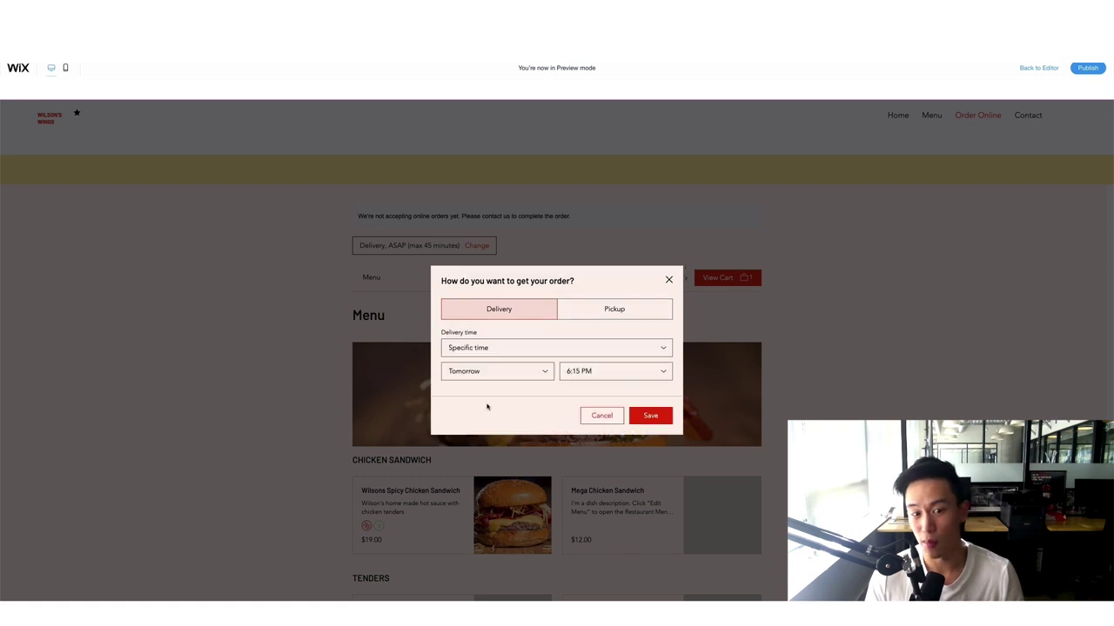
click(512, 373)
click(566, 375)
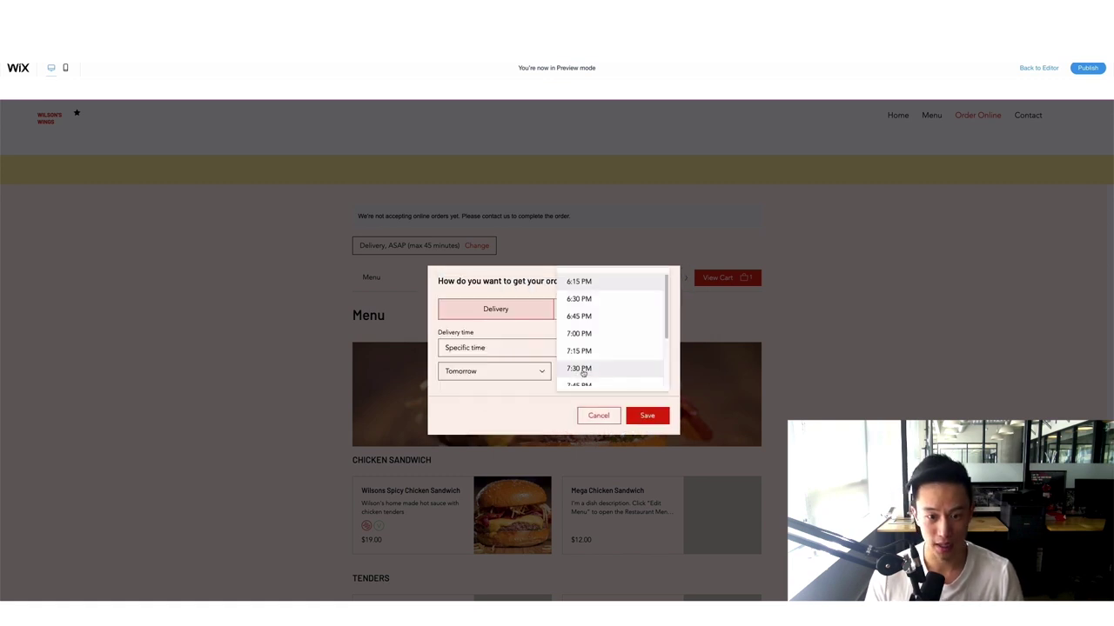
click(584, 373)
click(650, 416)
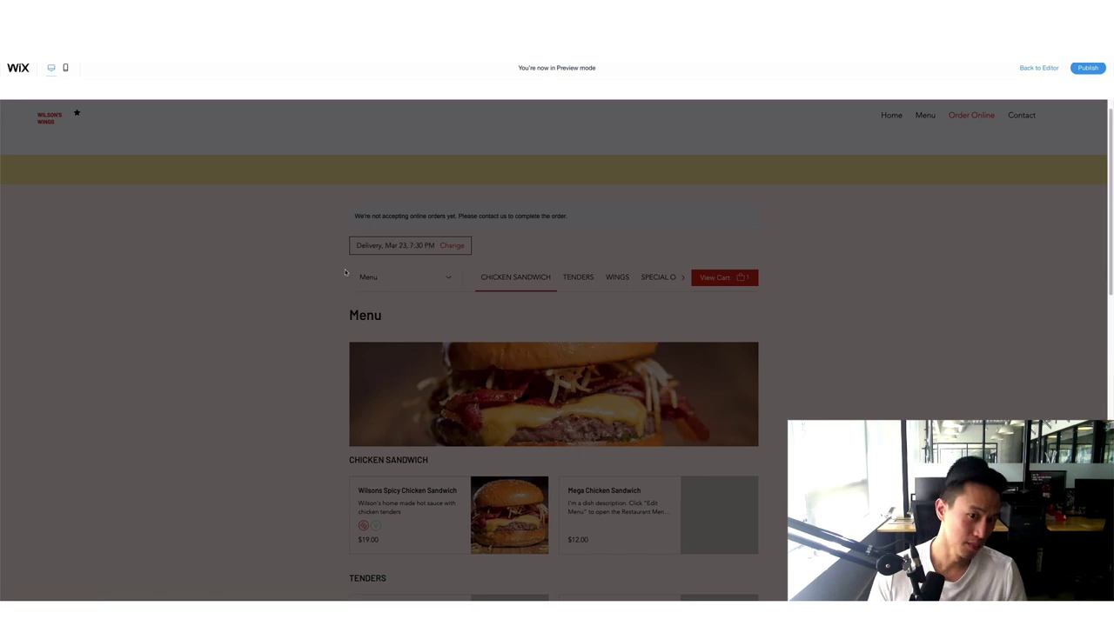
Step: Add a Wilsons Spicy Chicken Sandwich to the order with the special request "I want extra hot sauce!"
scroll(404, 342, down, 2)
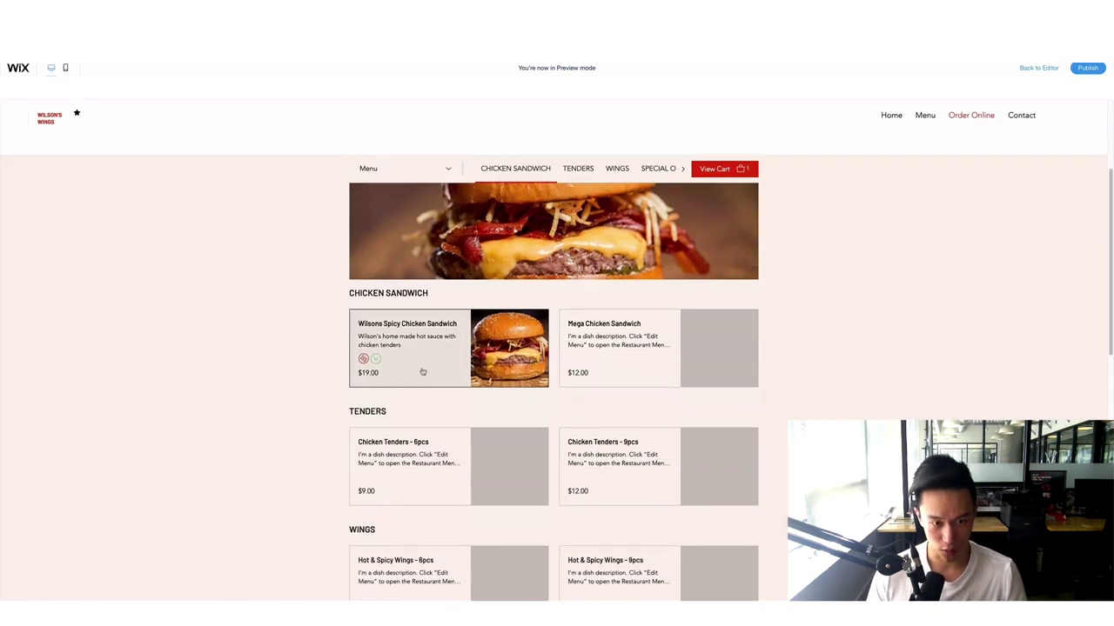
click(408, 351)
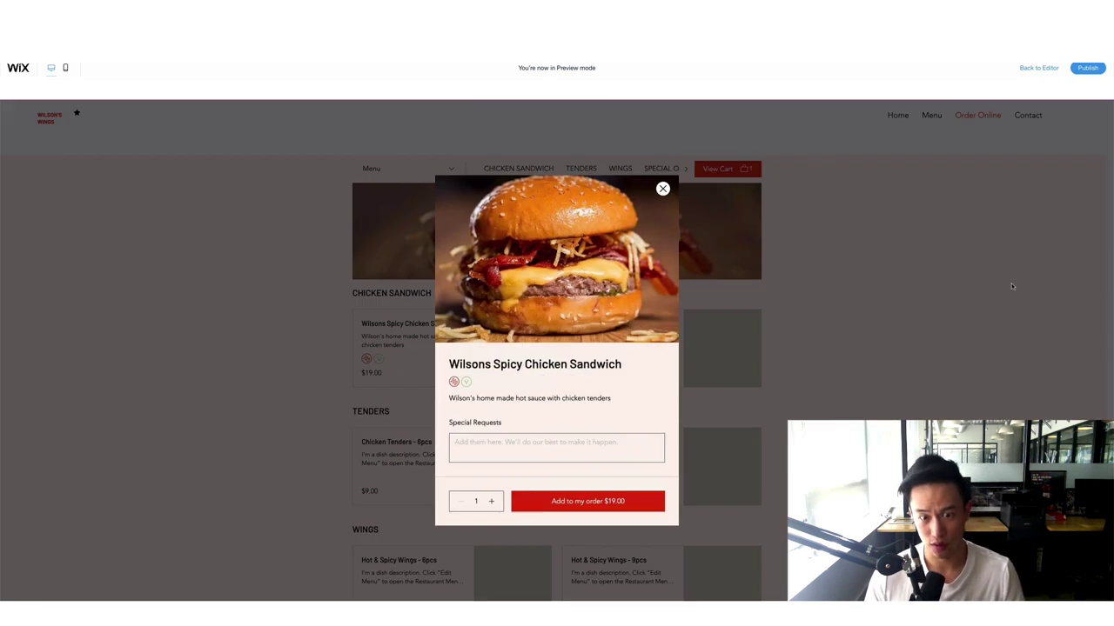
click(489, 448)
text(I want e)
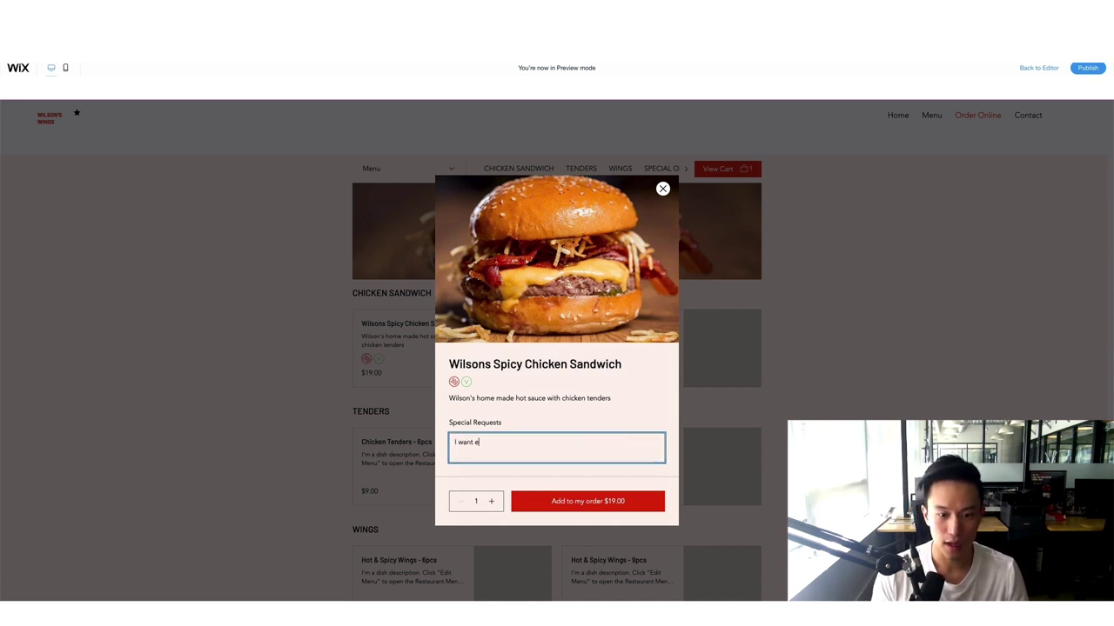
text(xtra hot sauce!)
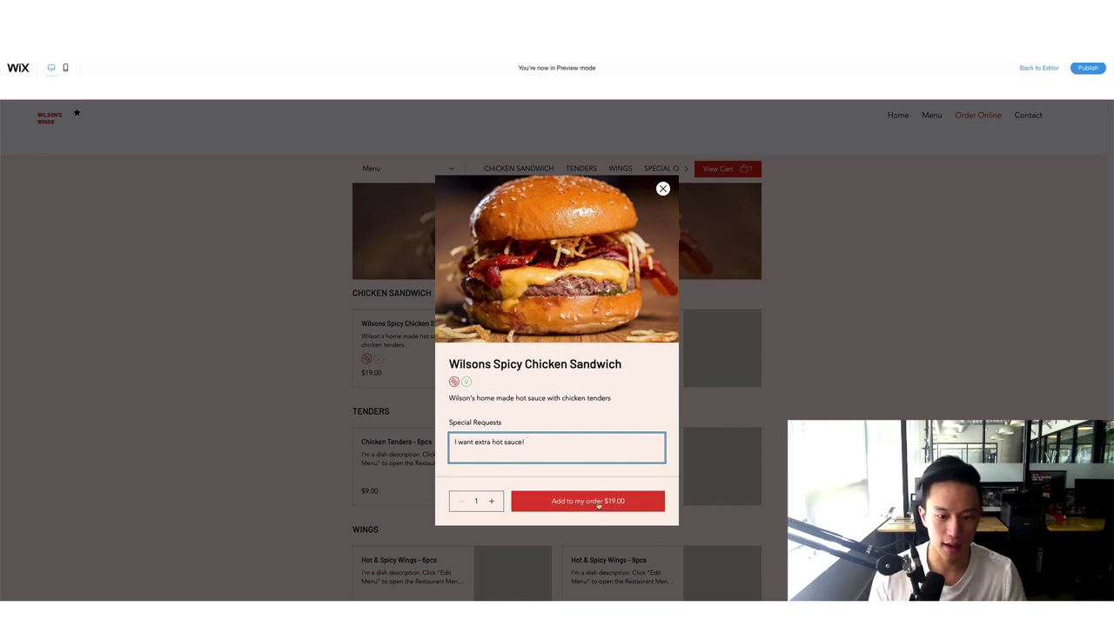
click(592, 501)
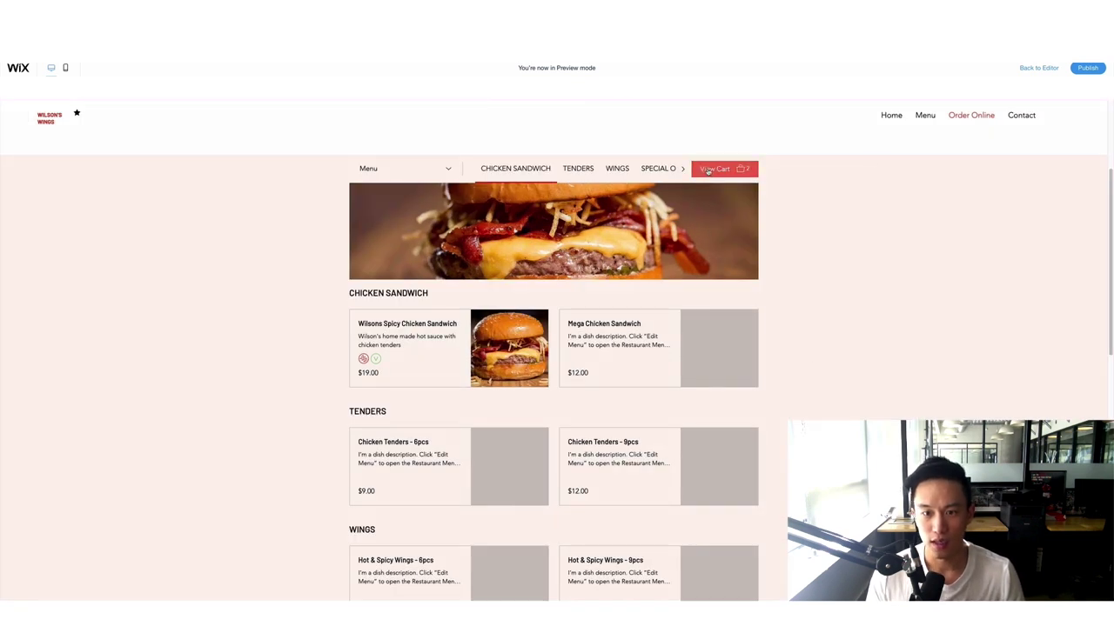
Step: Open the cart, remove the sandwich that has no special request, and highlight the minimum order amount beside the subtotal
click(753, 173)
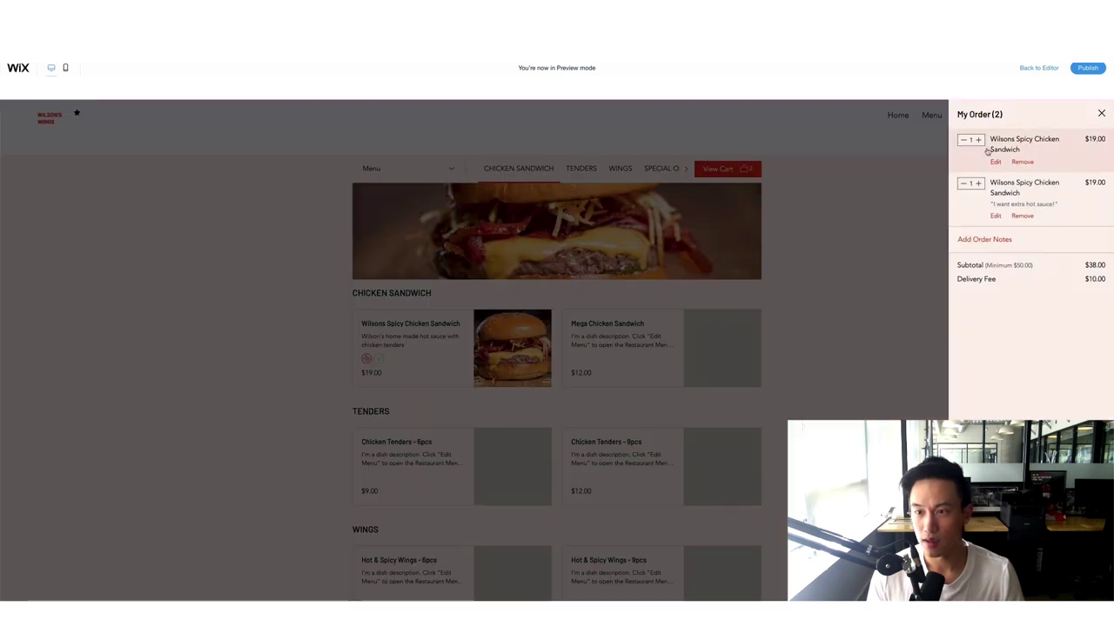
click(1030, 162)
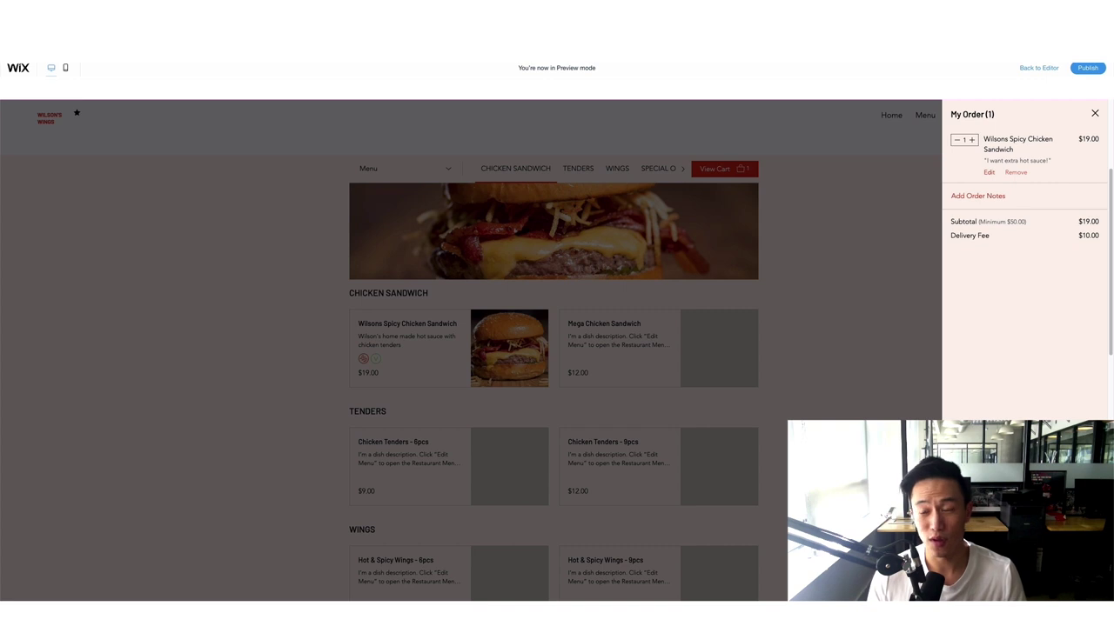
drag(979, 222, 1028, 223)
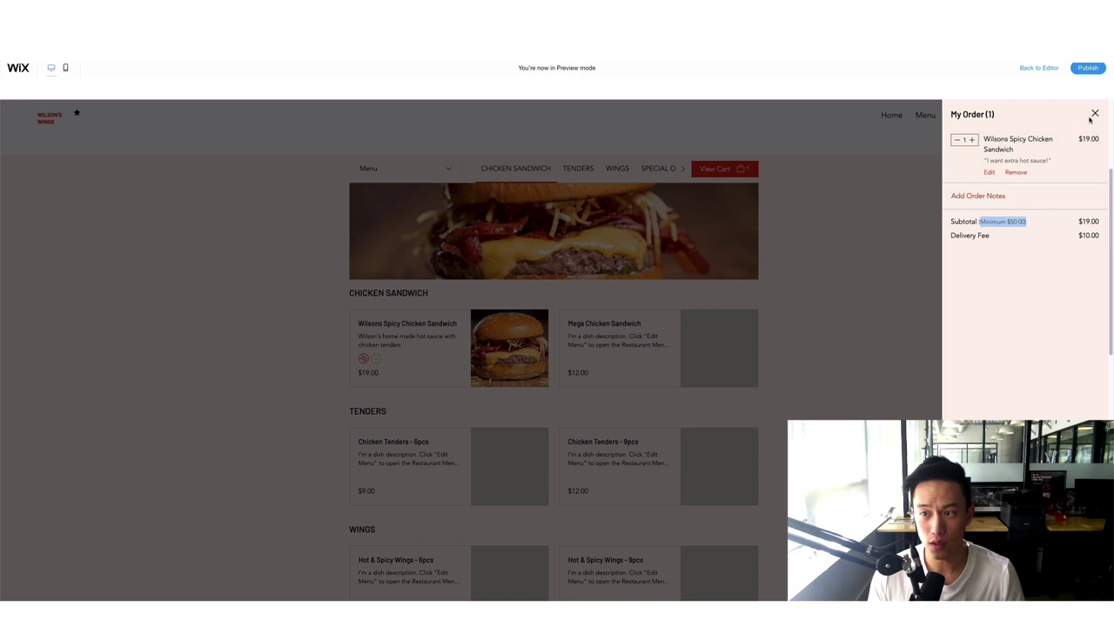
Step: Add an order note asking the restaurant to call the customer's phone number on arrival
click(982, 196)
text(P)
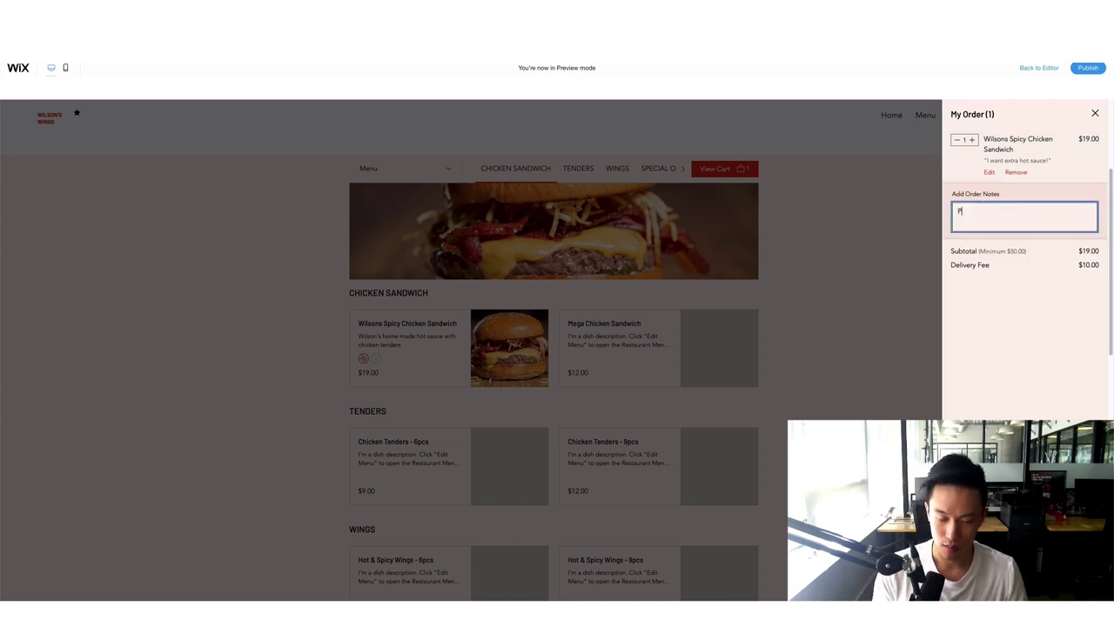
text(leas)
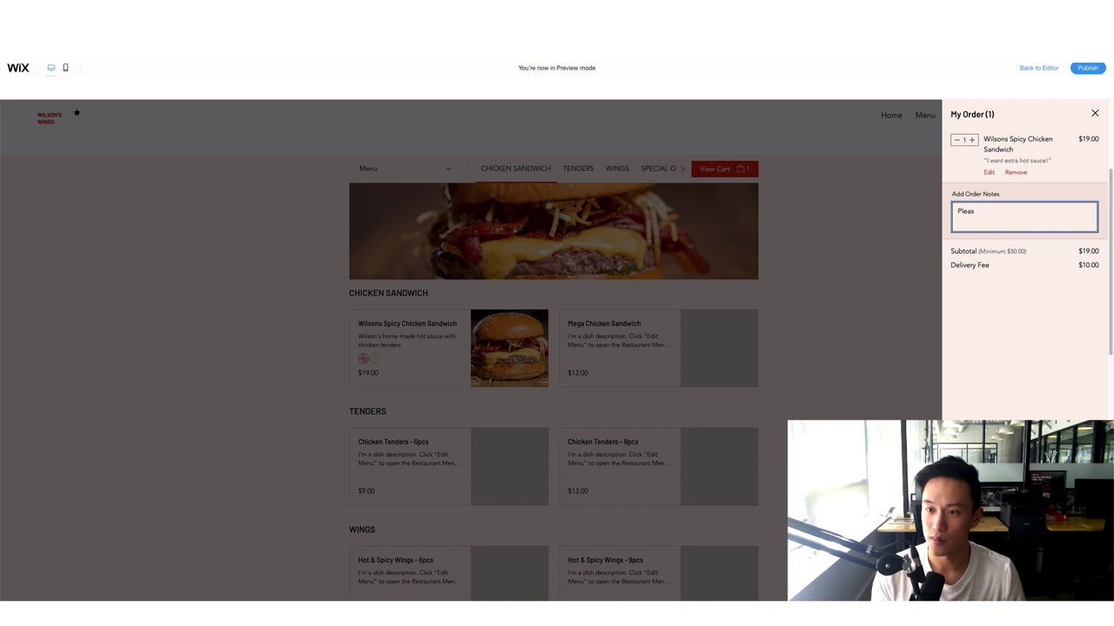
text( mcall me at)
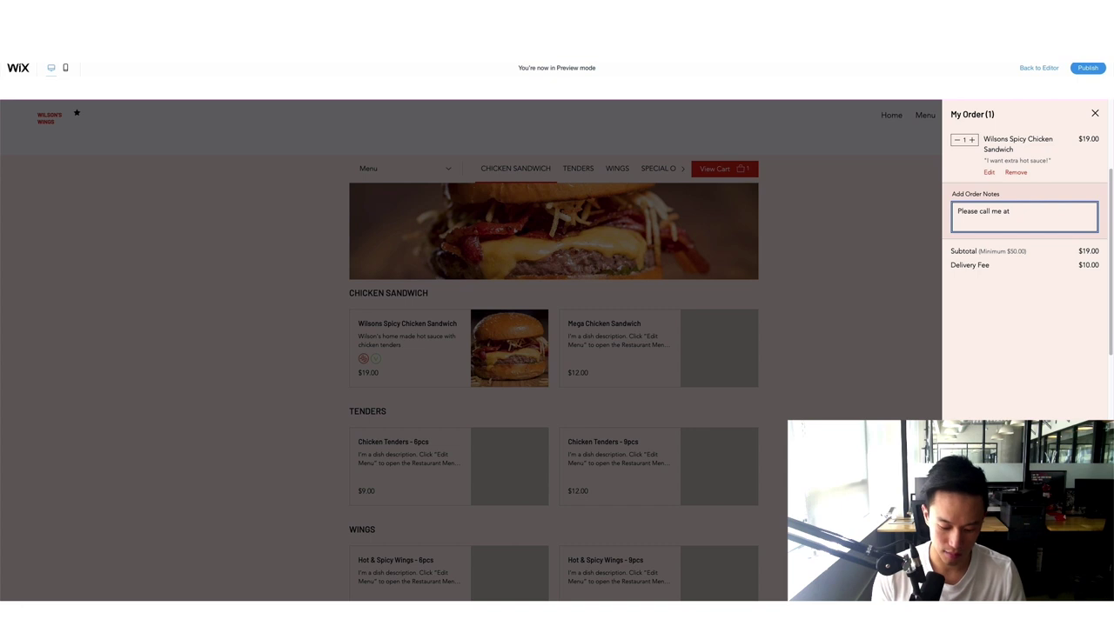
text( 123)
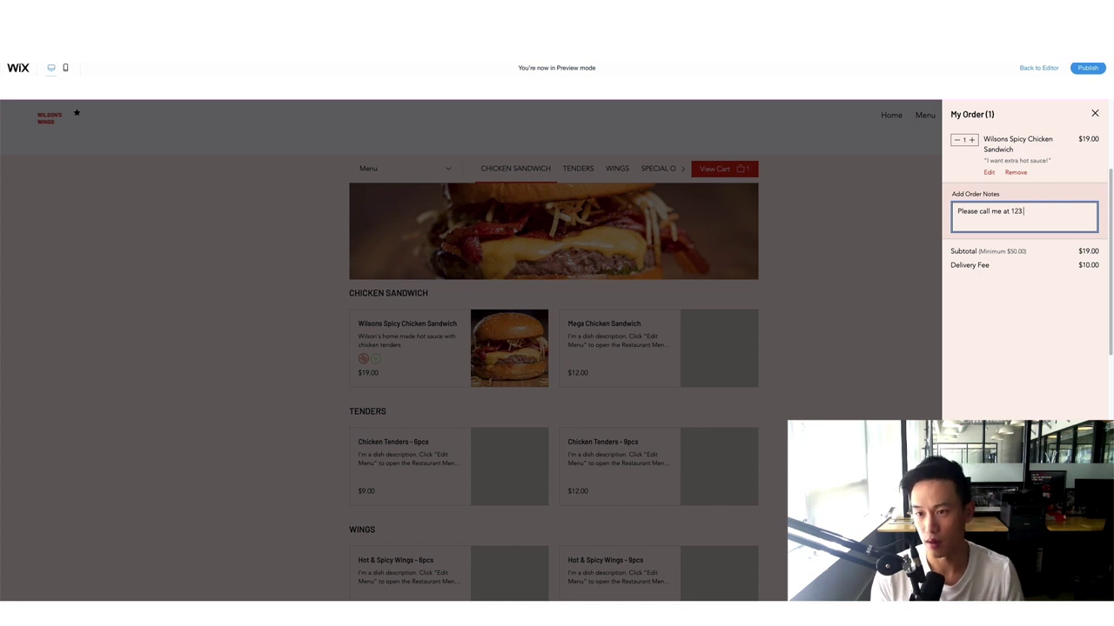
text( when arrive)
click(1022, 313)
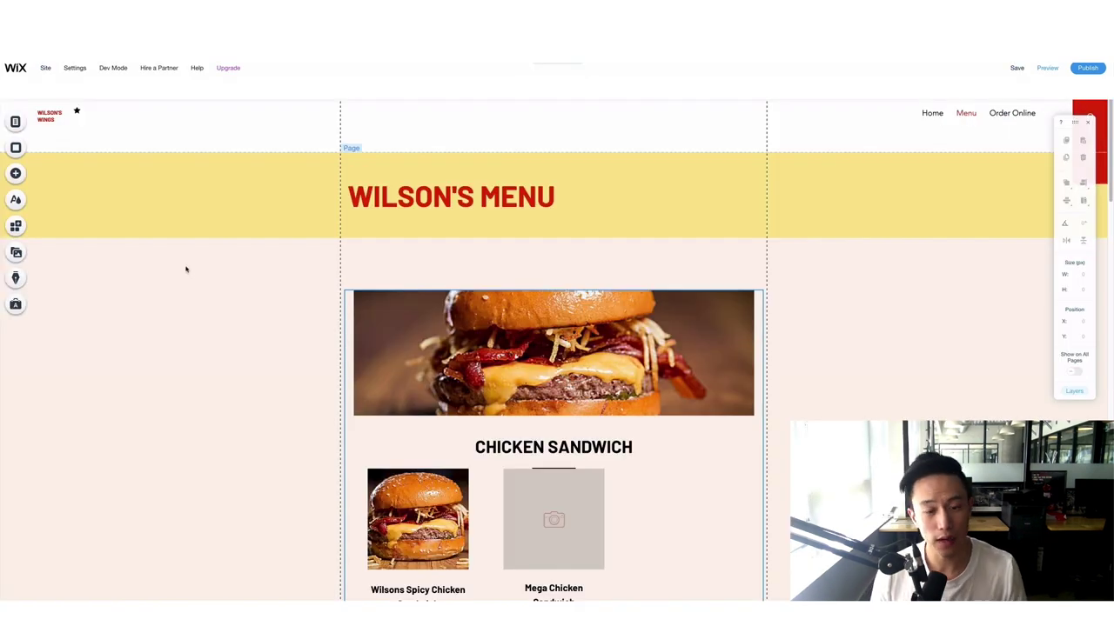
Step: Look over the Menu page in the editor, switch to the Order Online page and review its layout
scroll(511, 307, down, 2)
scroll(511, 308, up, 3)
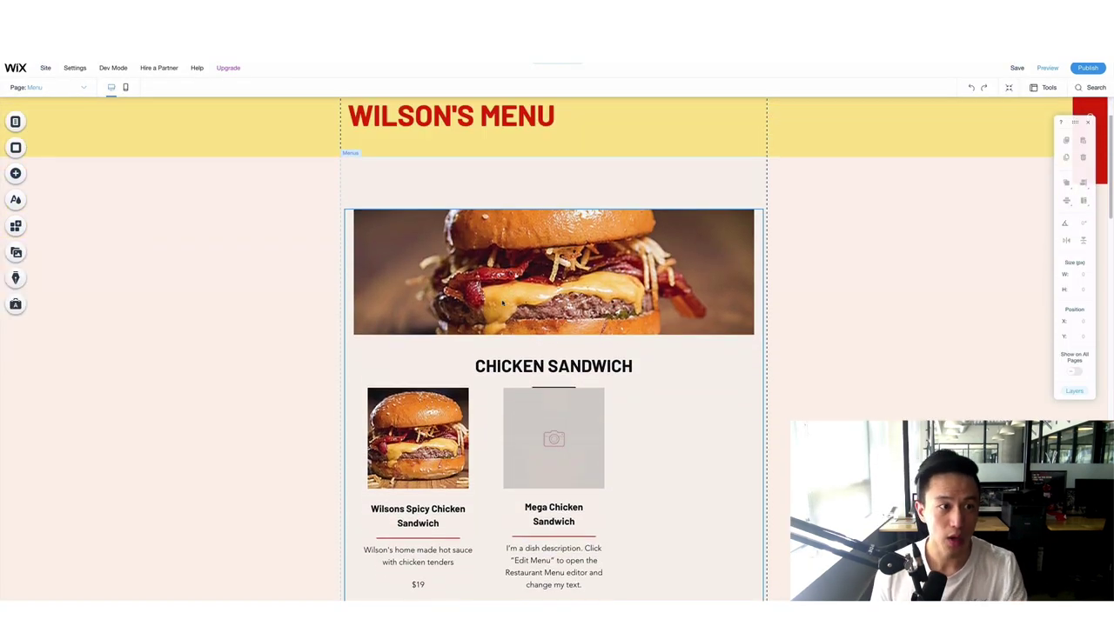
click(44, 87)
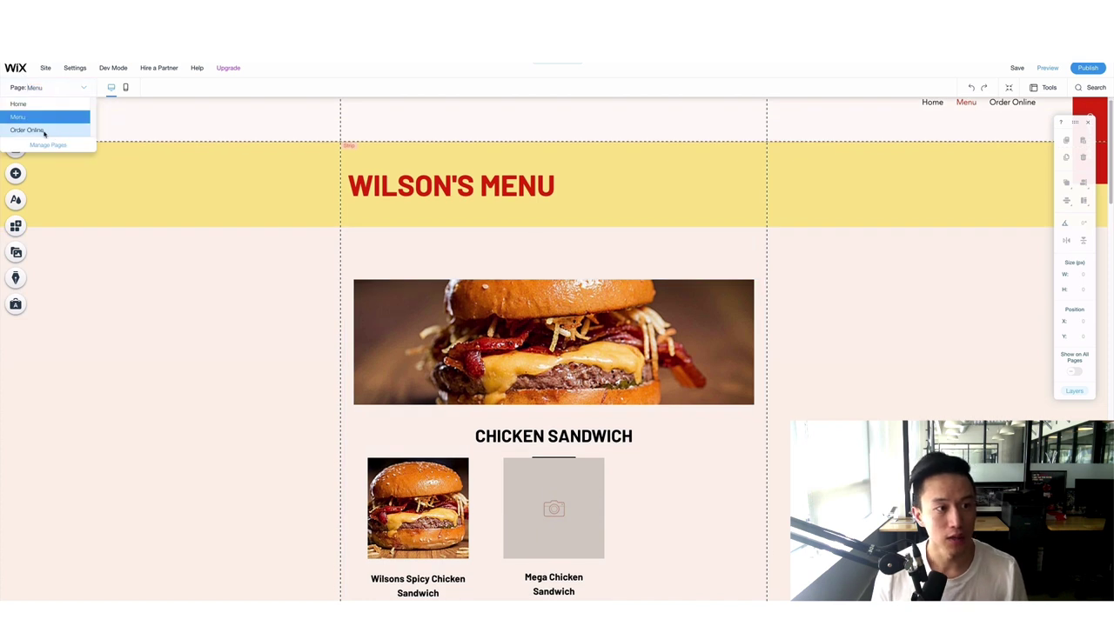
click(54, 131)
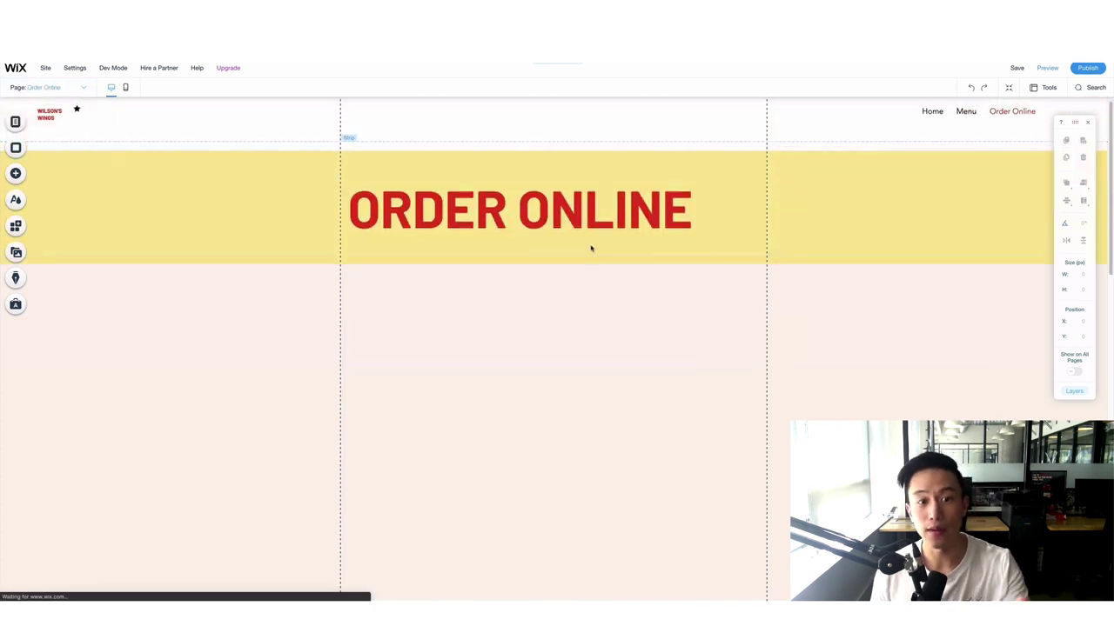
scroll(589, 248, down, 5)
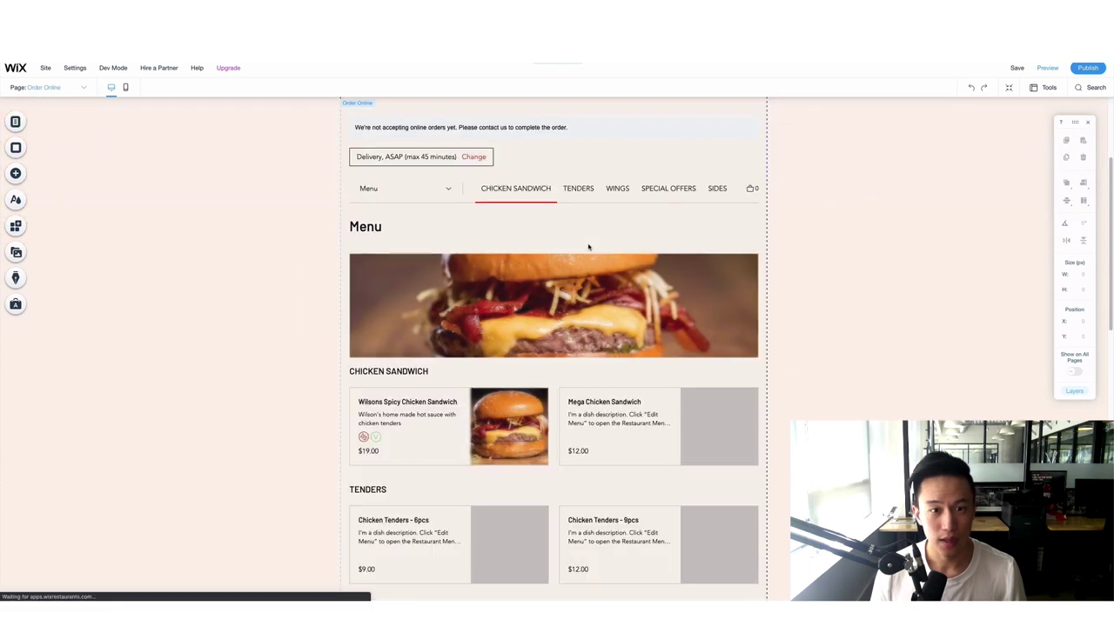
scroll(585, 249, up, 1)
scroll(585, 249, up, 2)
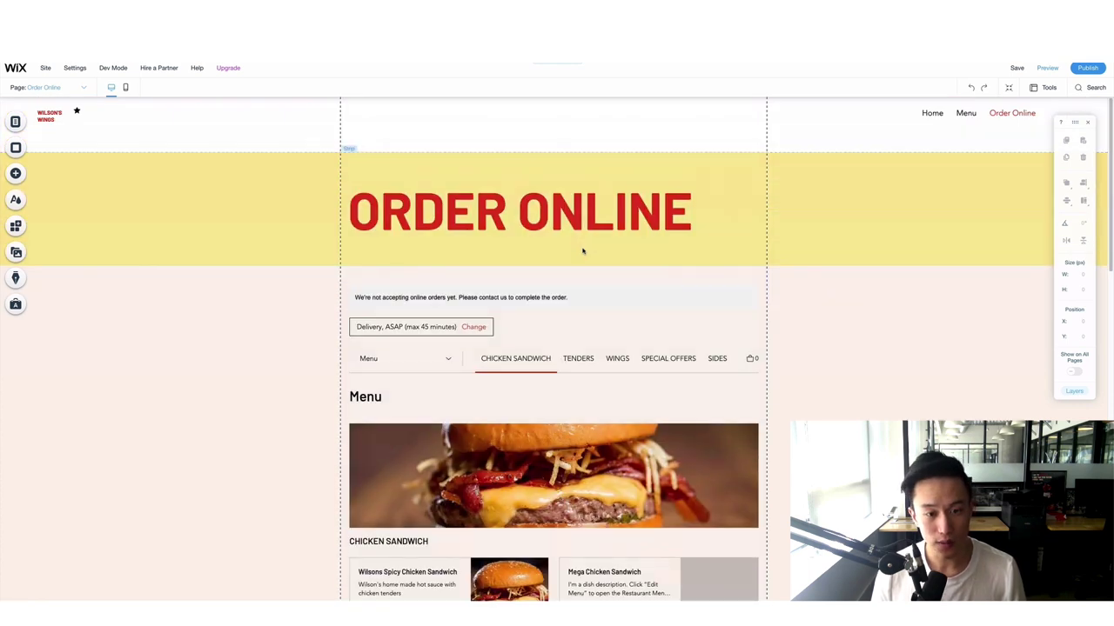
scroll(575, 250, down, 1)
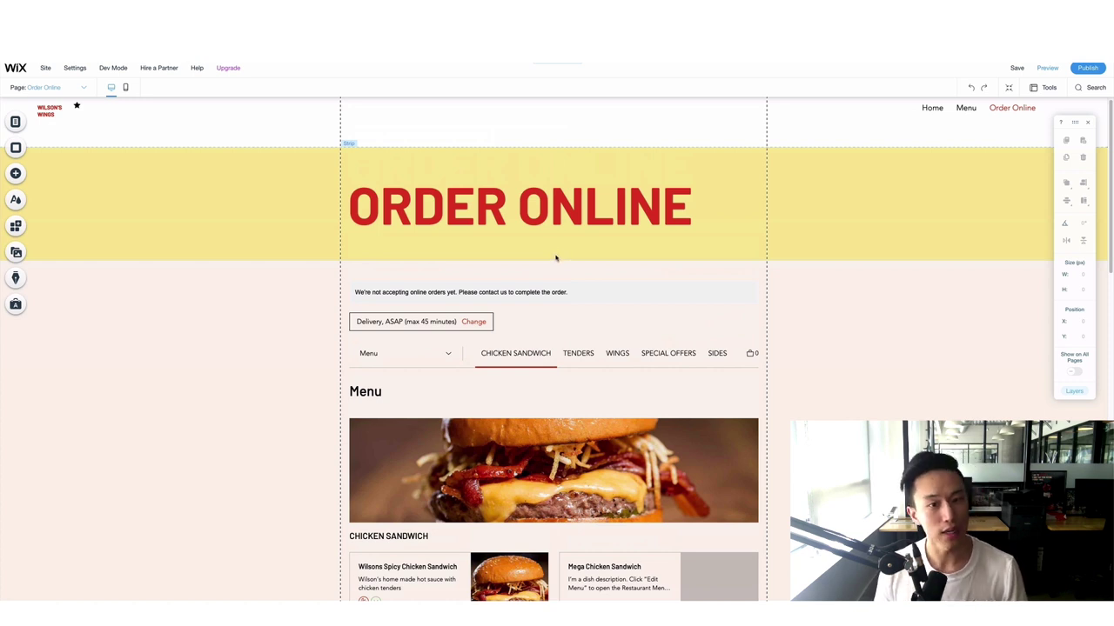
Step: Add a blank site page named "Reservations" and close the page manager
click(63, 90)
click(48, 144)
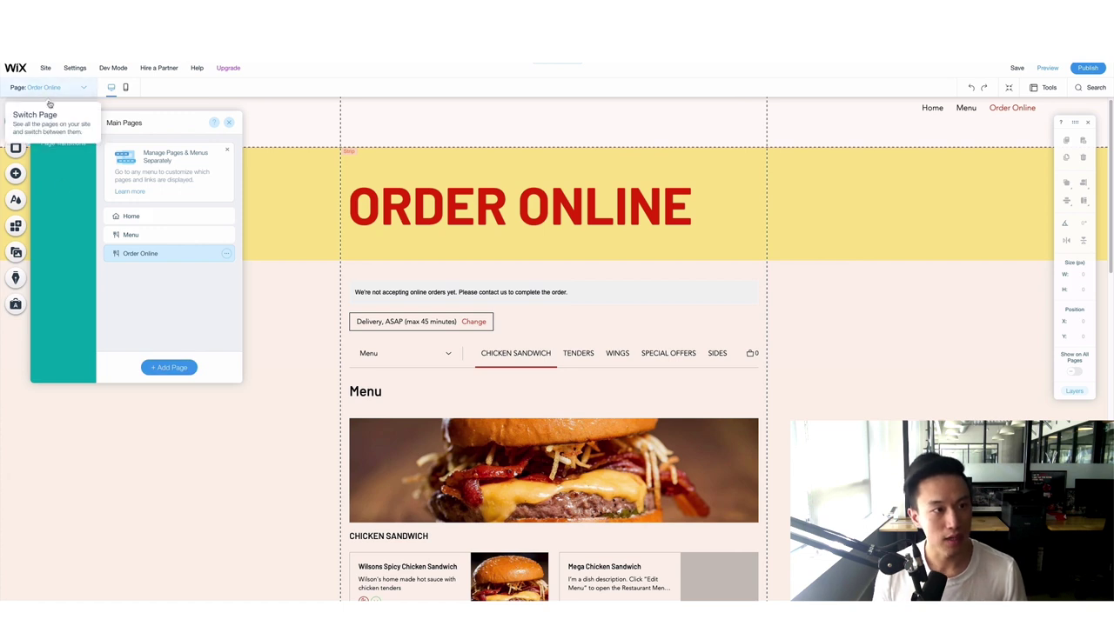
click(172, 367)
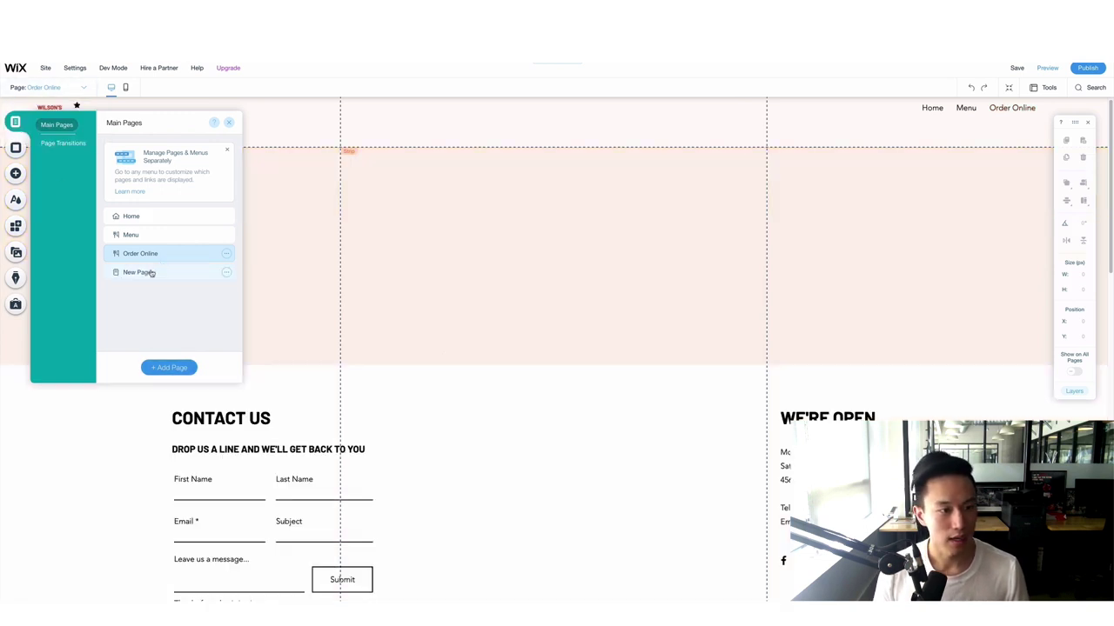
text(Reservations)
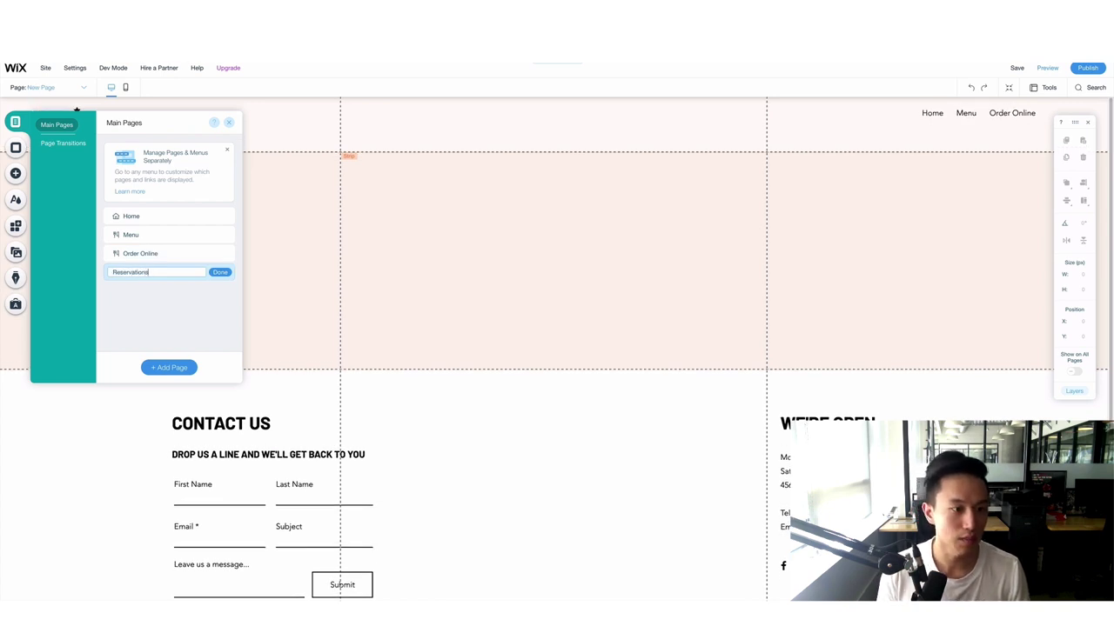
click(214, 275)
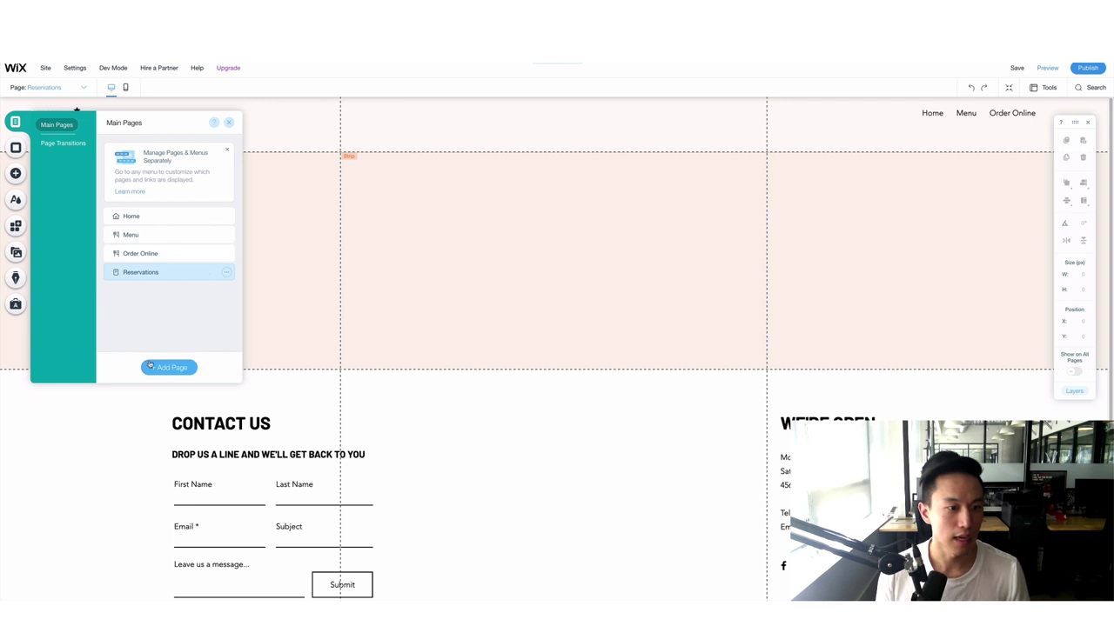
click(488, 244)
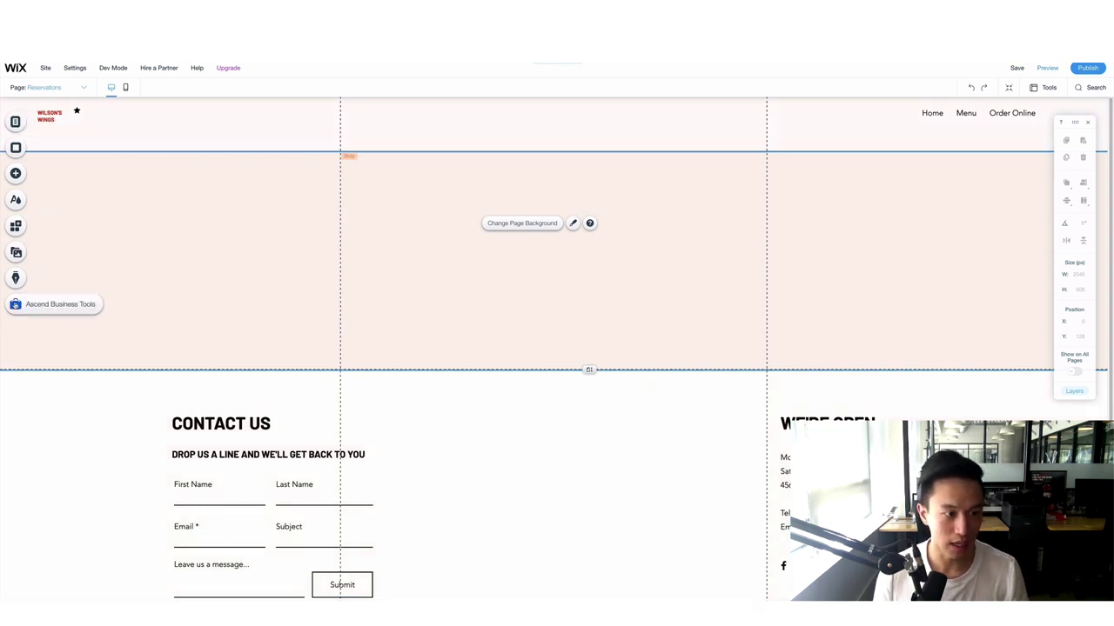
Step: Search the App Market for "wix reservation" and add the Wix Reservations app to the site
click(15, 226)
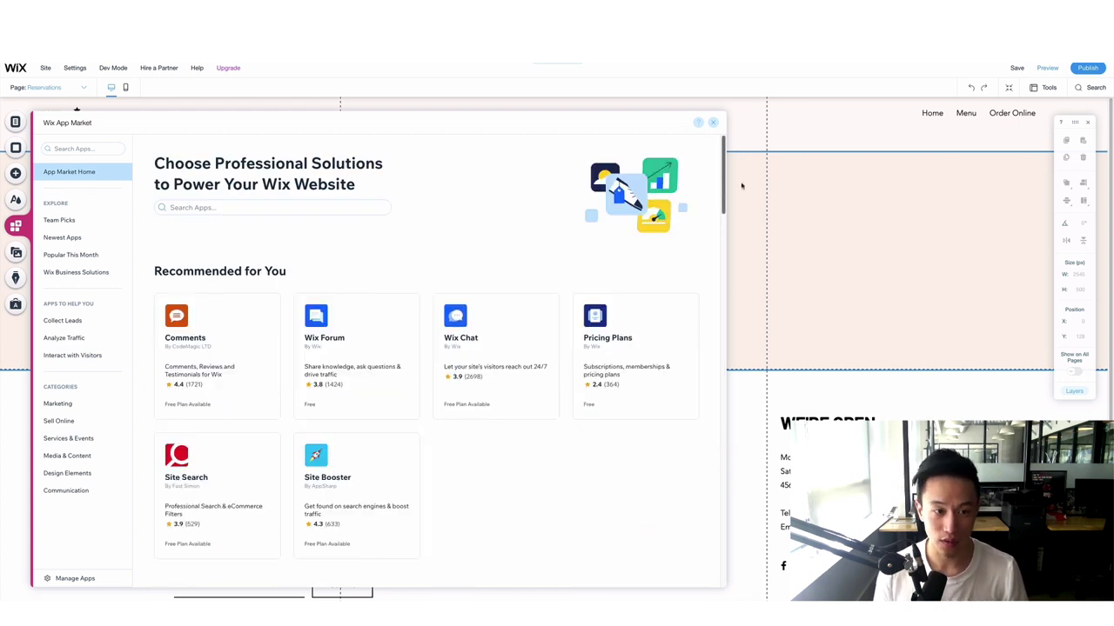
click(299, 208)
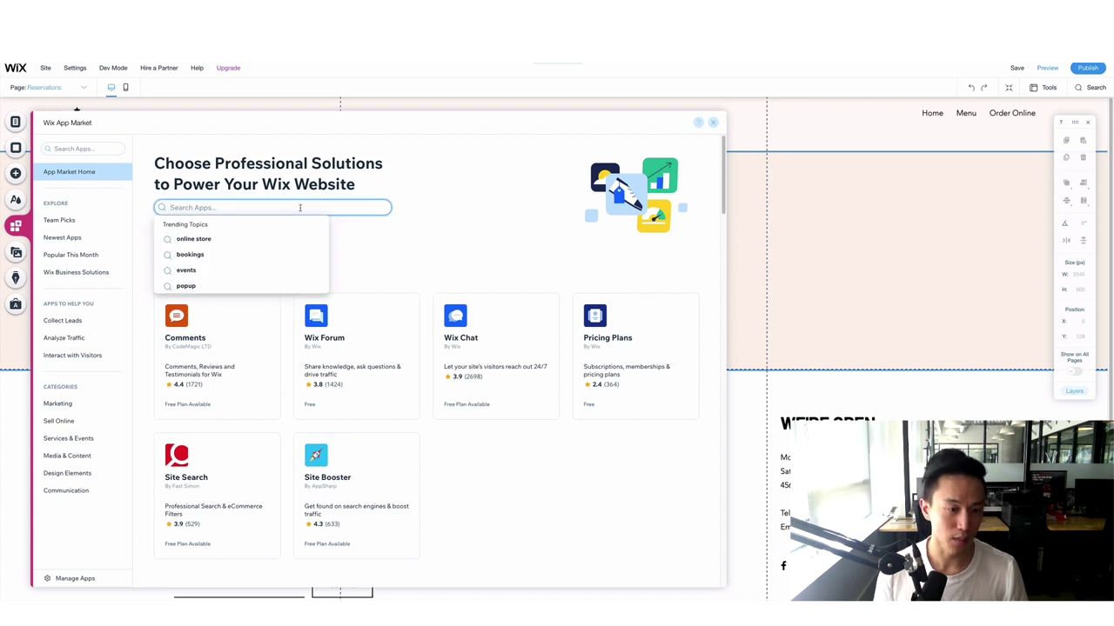
text(wix r)
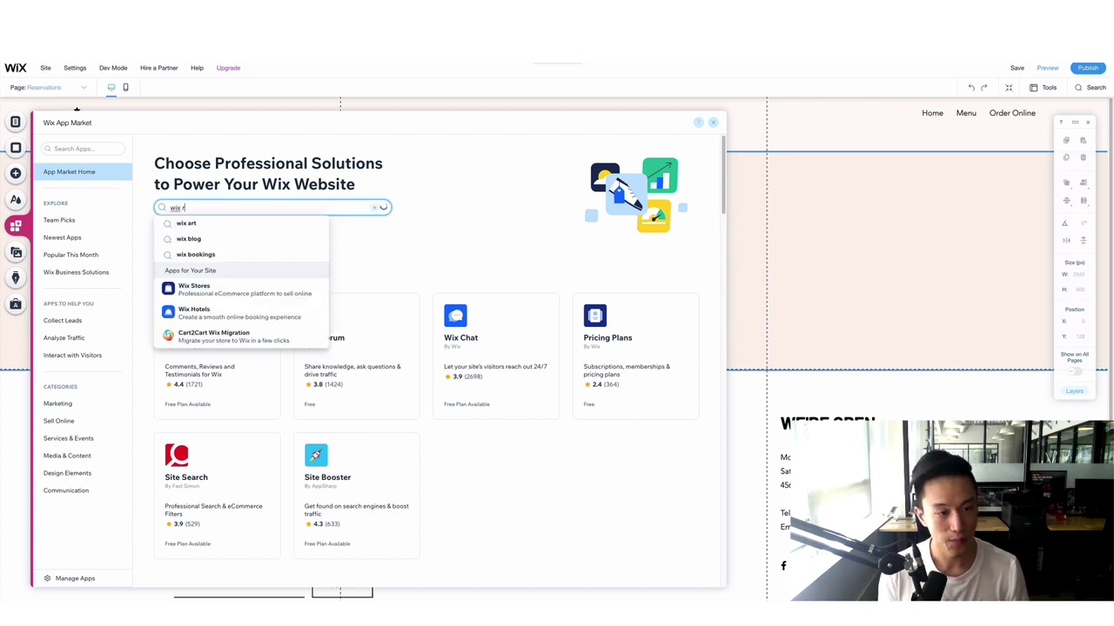
text(eservation)
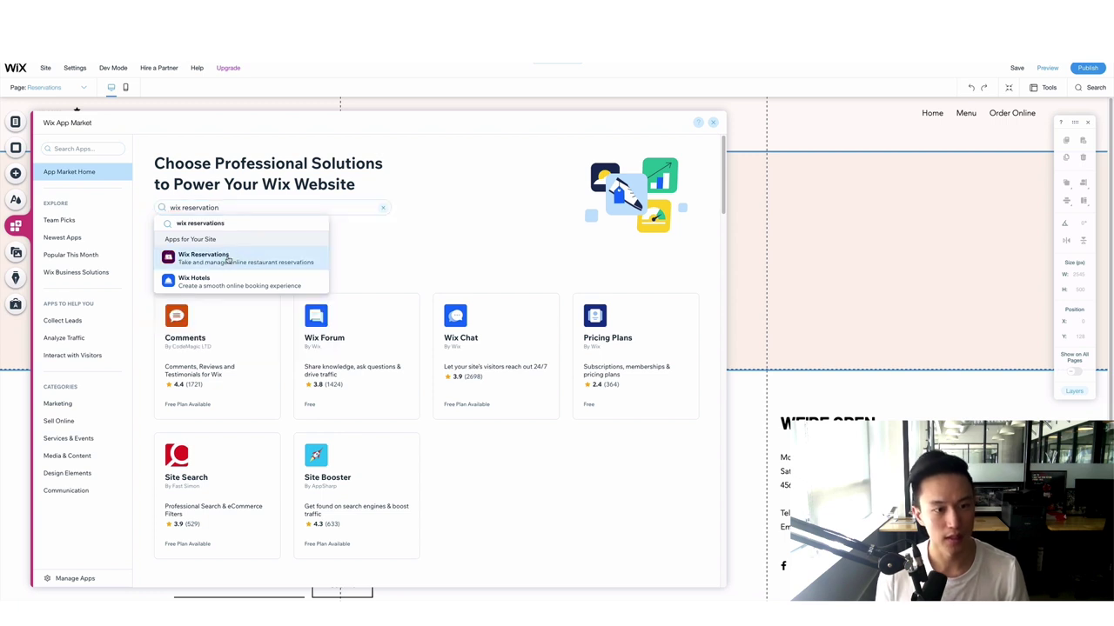
click(229, 258)
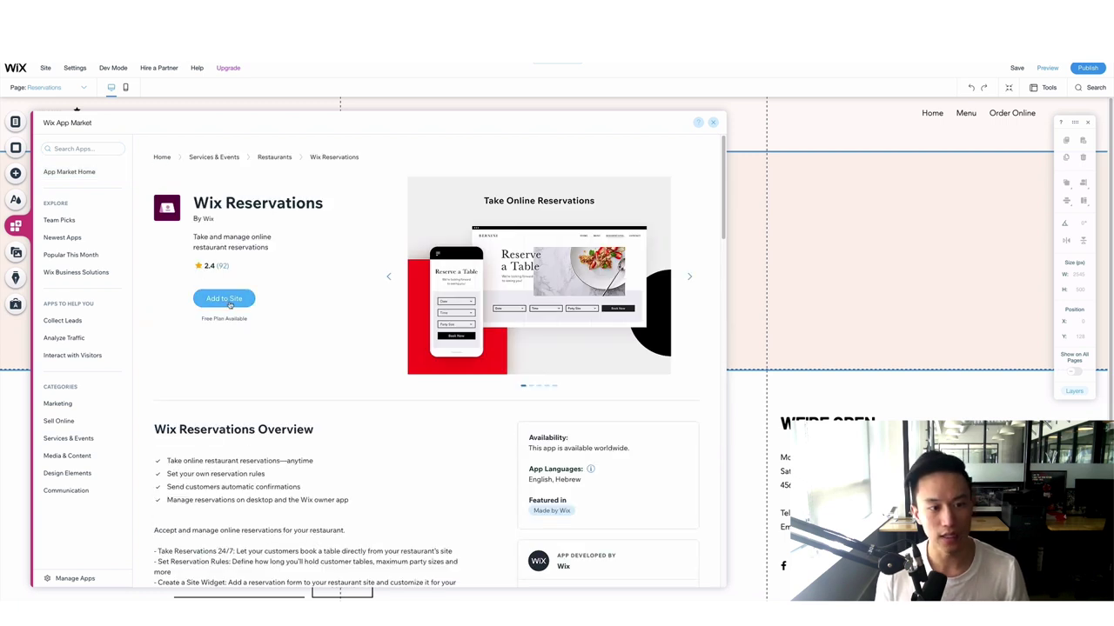
click(229, 299)
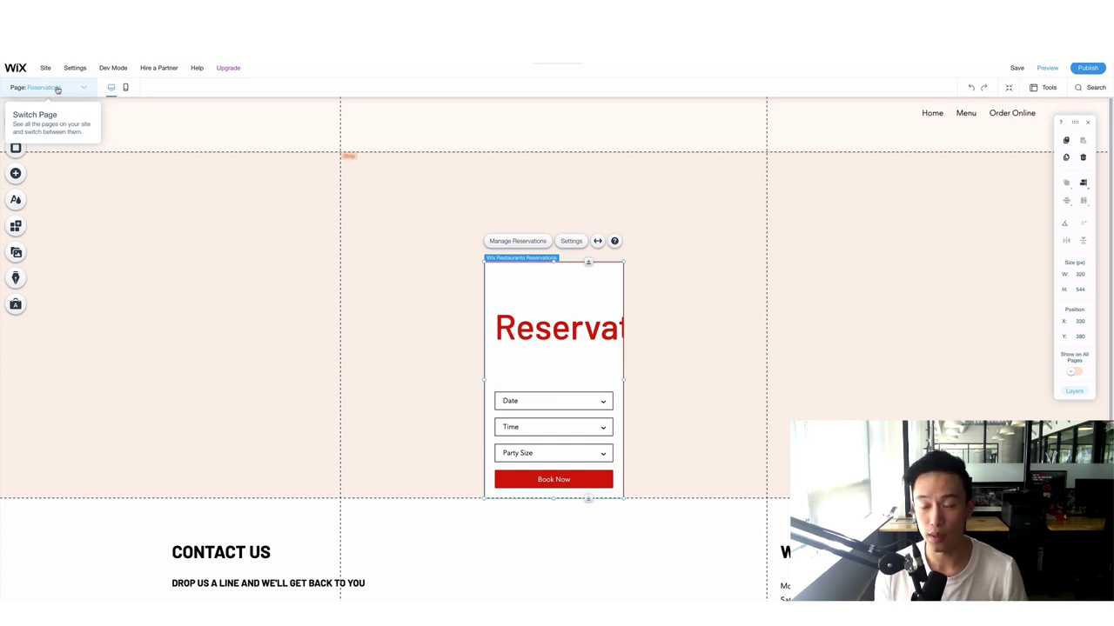
Step: Add the Reservations site page to the header's horizontal menu and close the menu manager
click(901, 116)
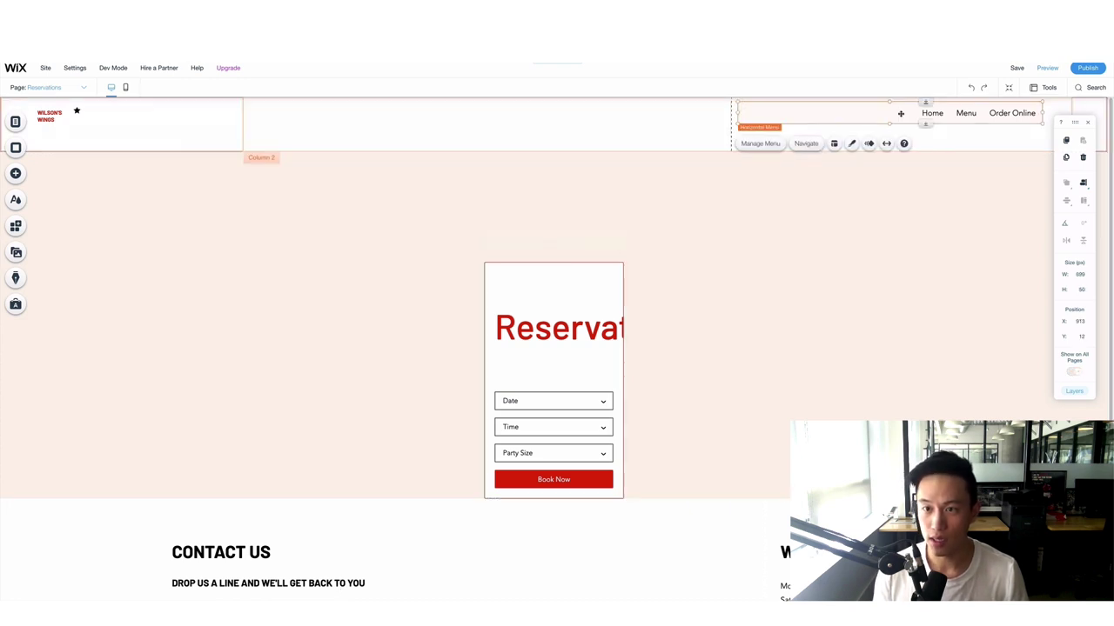
click(762, 144)
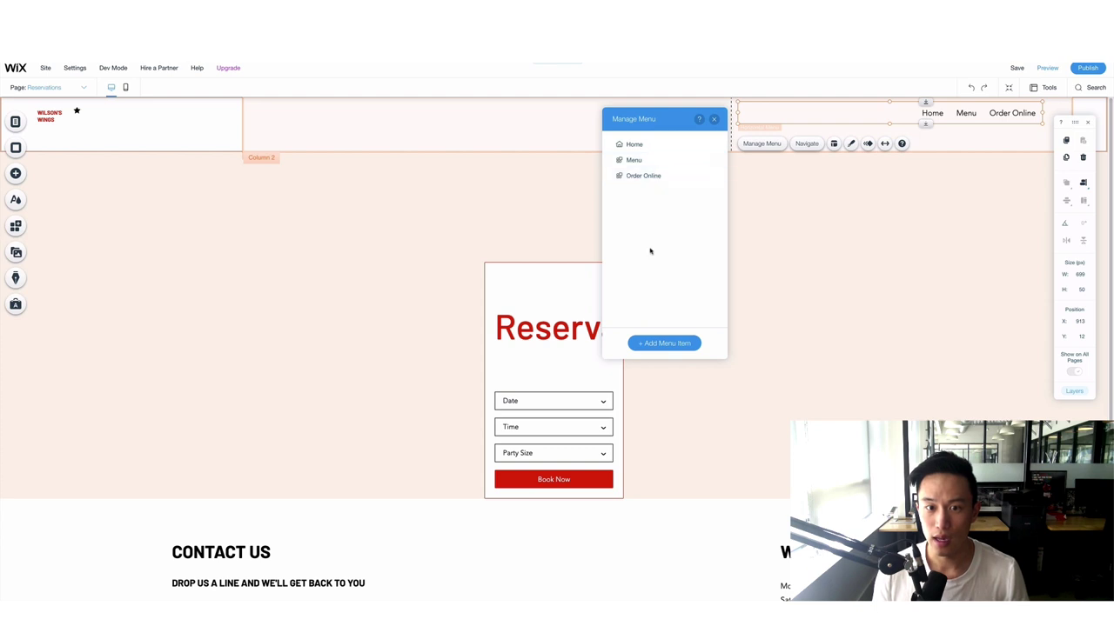
click(666, 343)
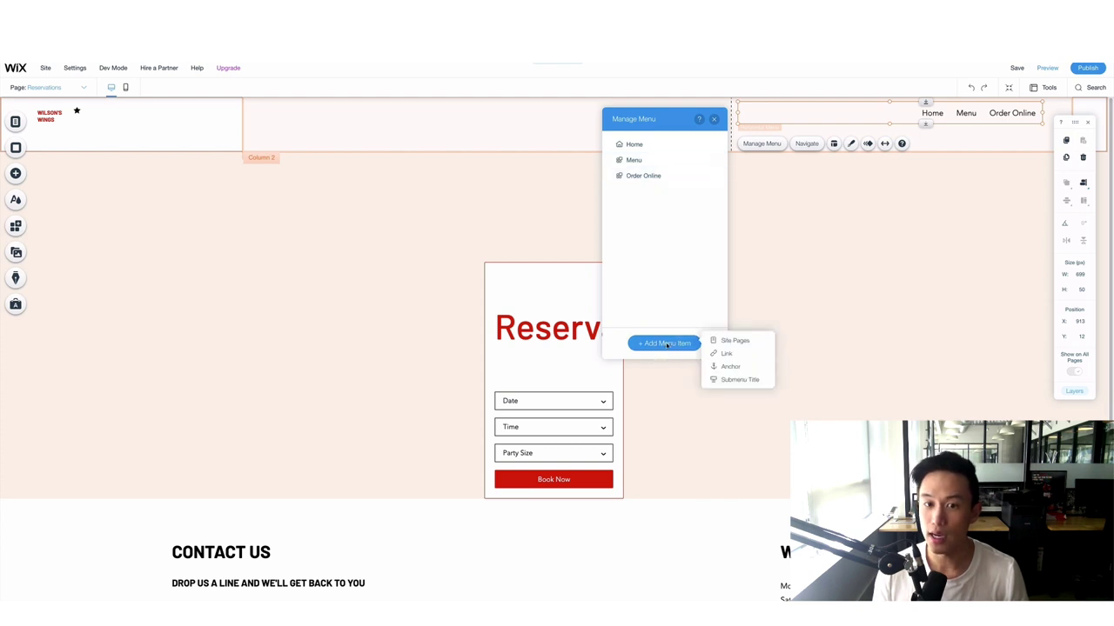
click(745, 345)
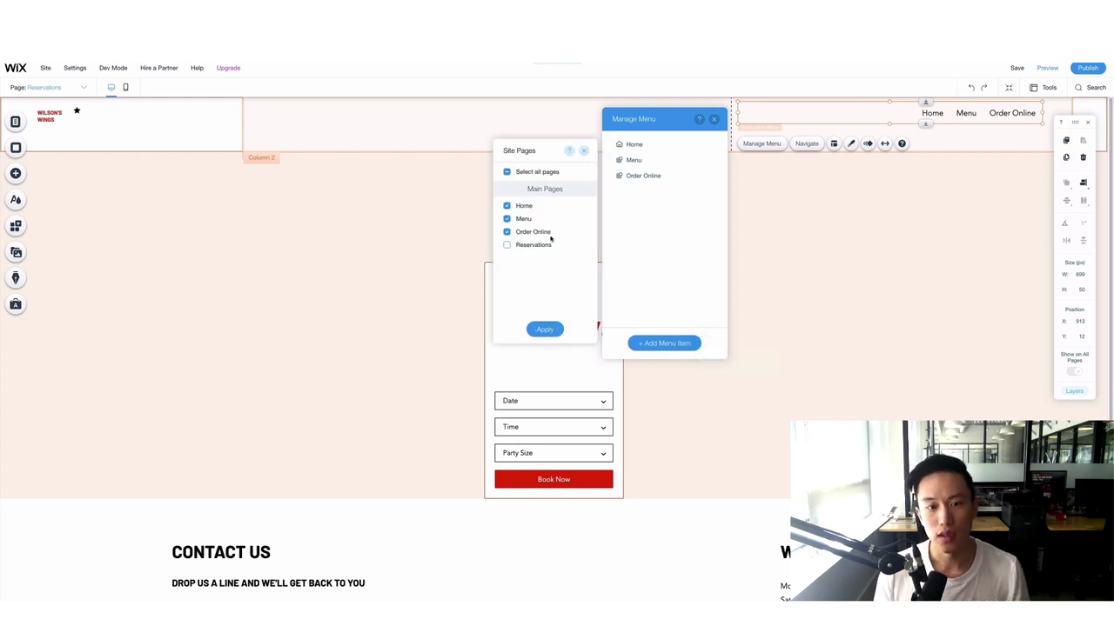
click(507, 247)
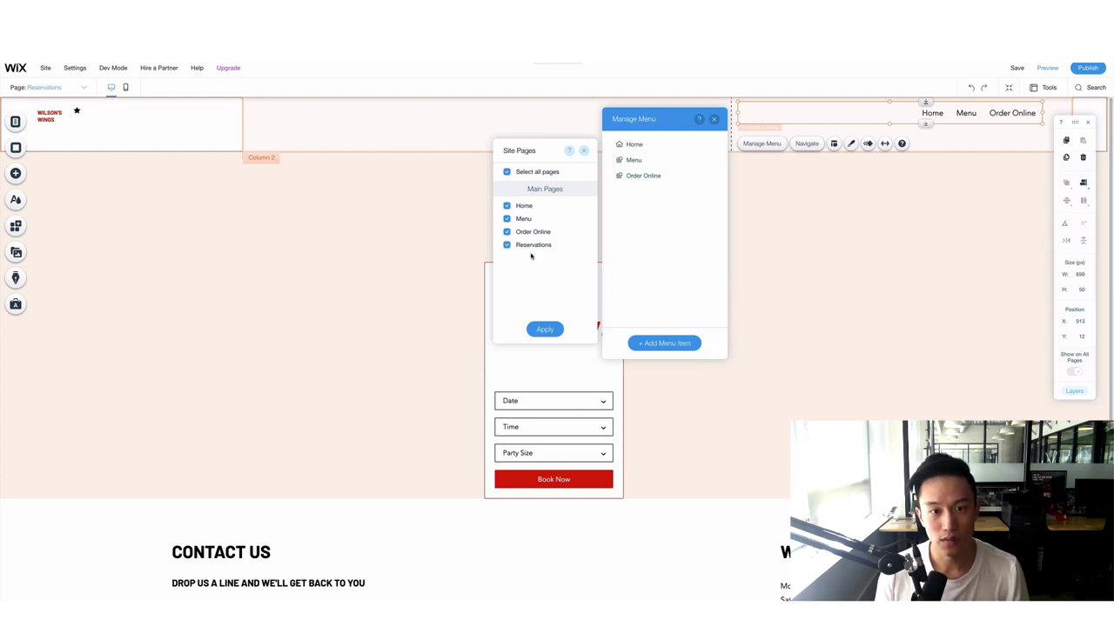
click(545, 330)
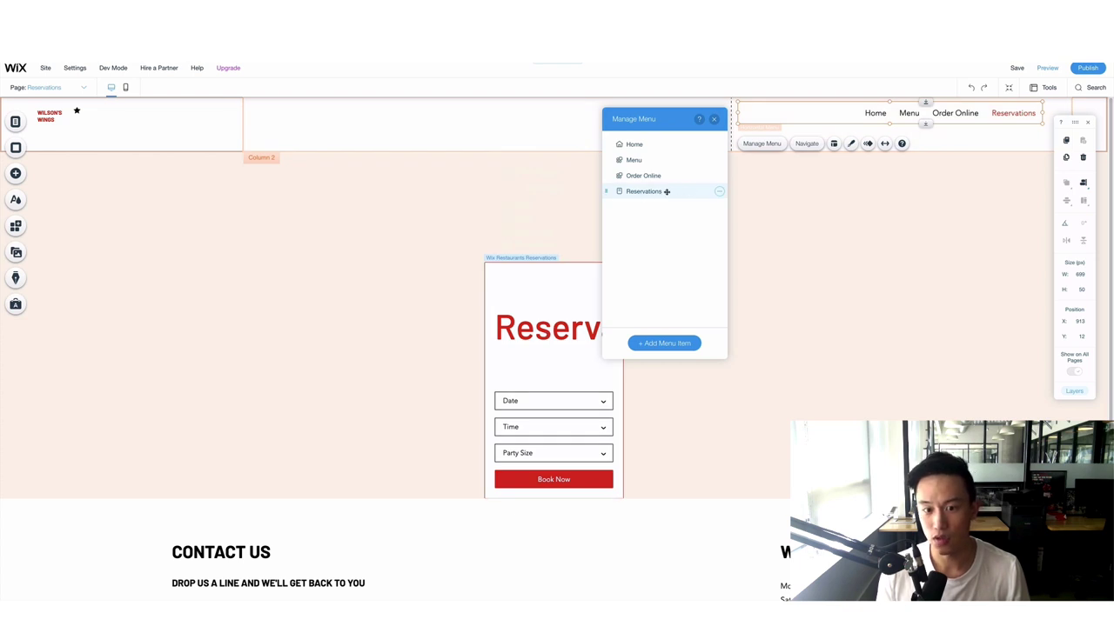
click(714, 120)
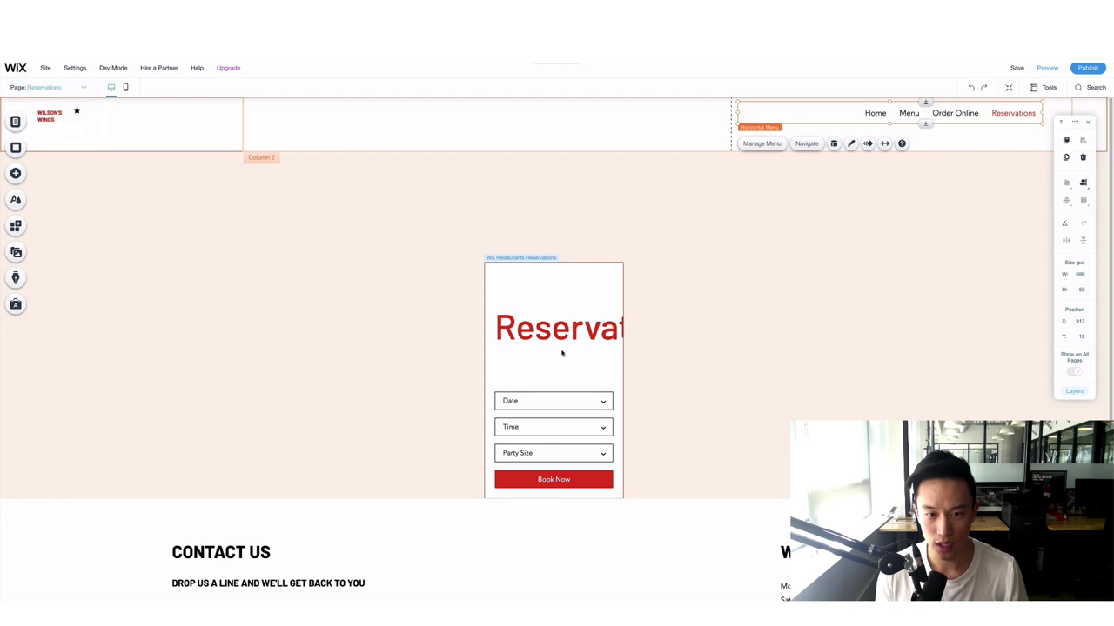
Step: Enlarge the reservations widget to about 938 by 647 px and position it just below the header at about X 21, Y 128
drag(548, 306, 426, 246)
drag(496, 323, 766, 348)
drag(559, 204, 558, 159)
drag(582, 224, 574, 217)
click(525, 317)
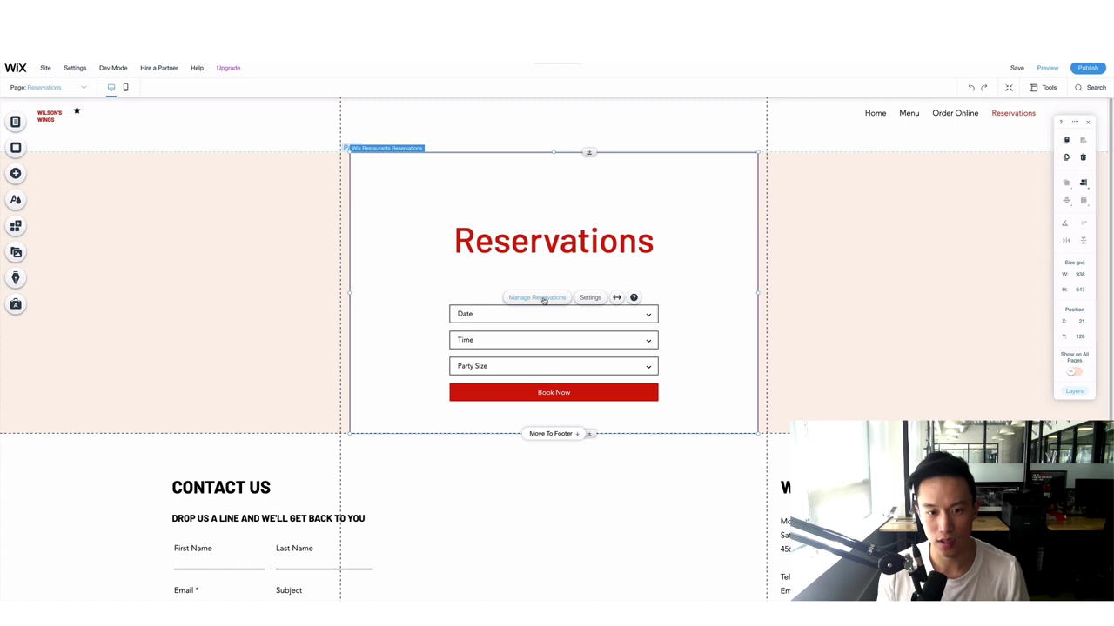
Step: Open the widget's general reservation settings and set the maximum party size to 12
click(544, 299)
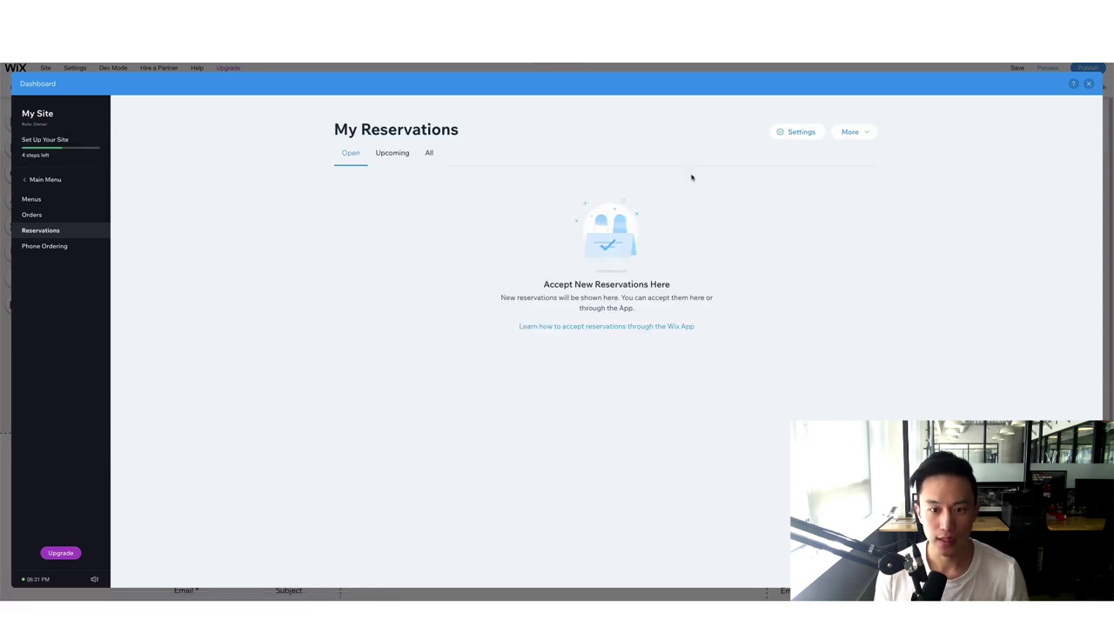
click(787, 132)
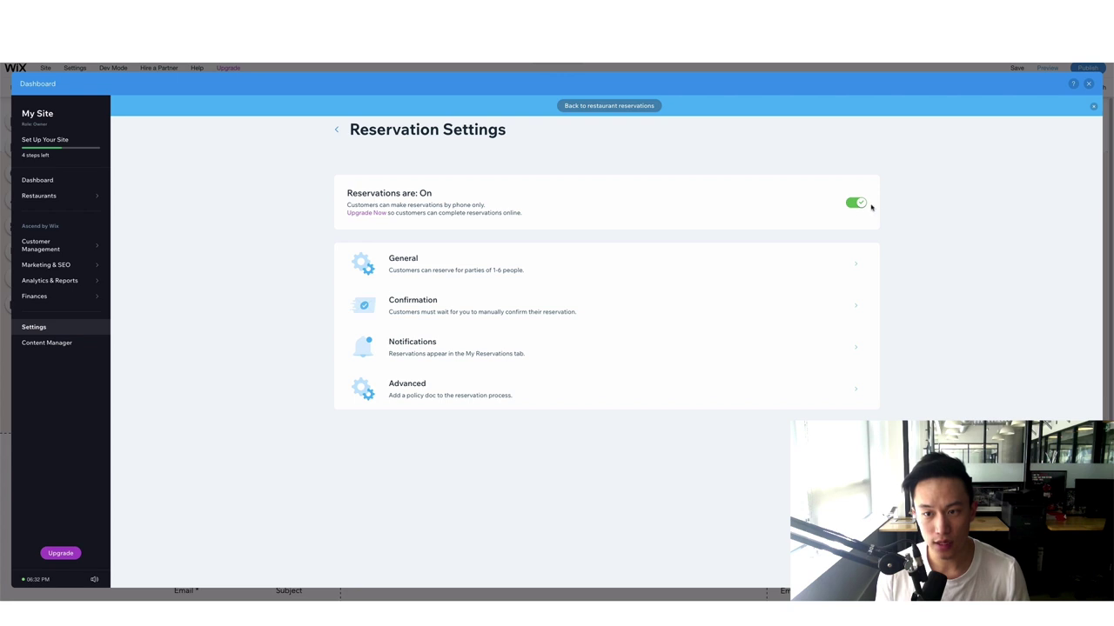
click(496, 260)
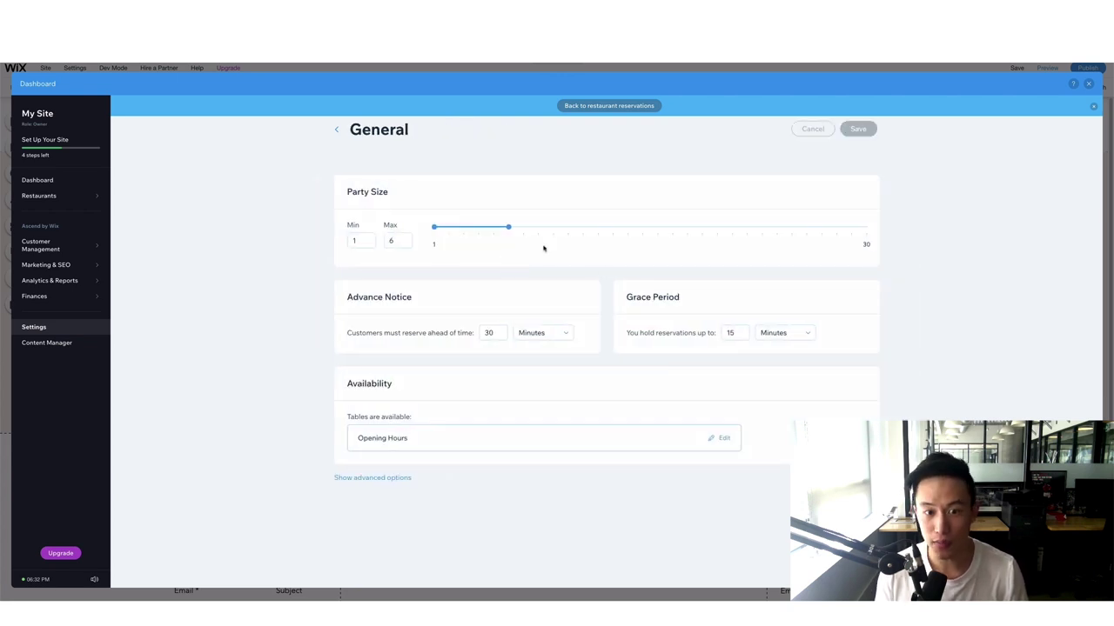
drag(509, 227, 598, 228)
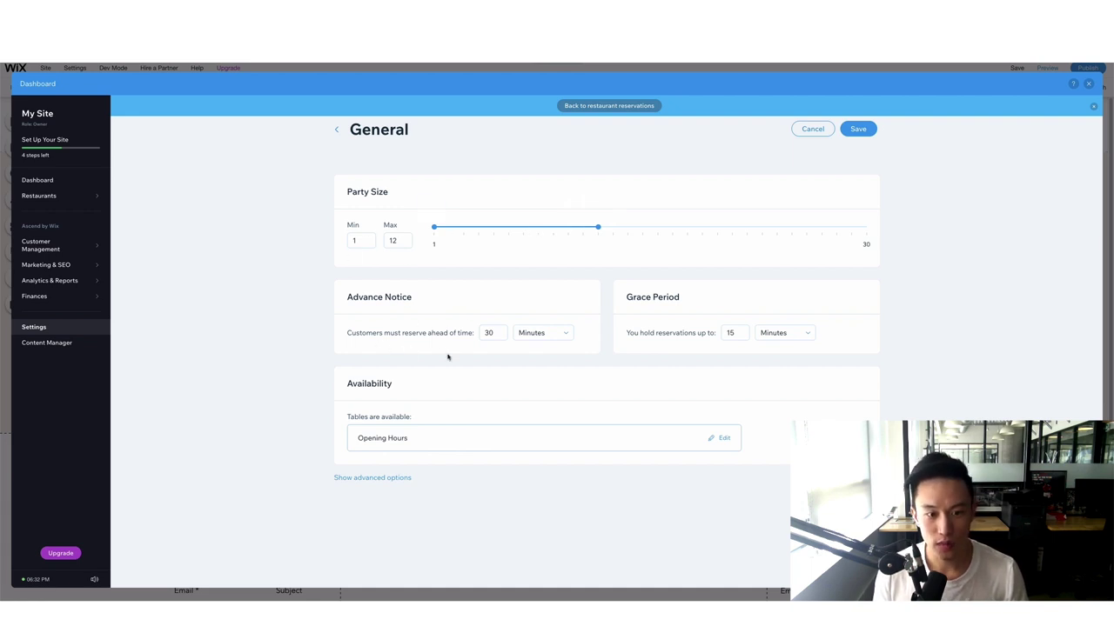
Step: Set the advance notice required for reservations to 1 day
click(502, 333)
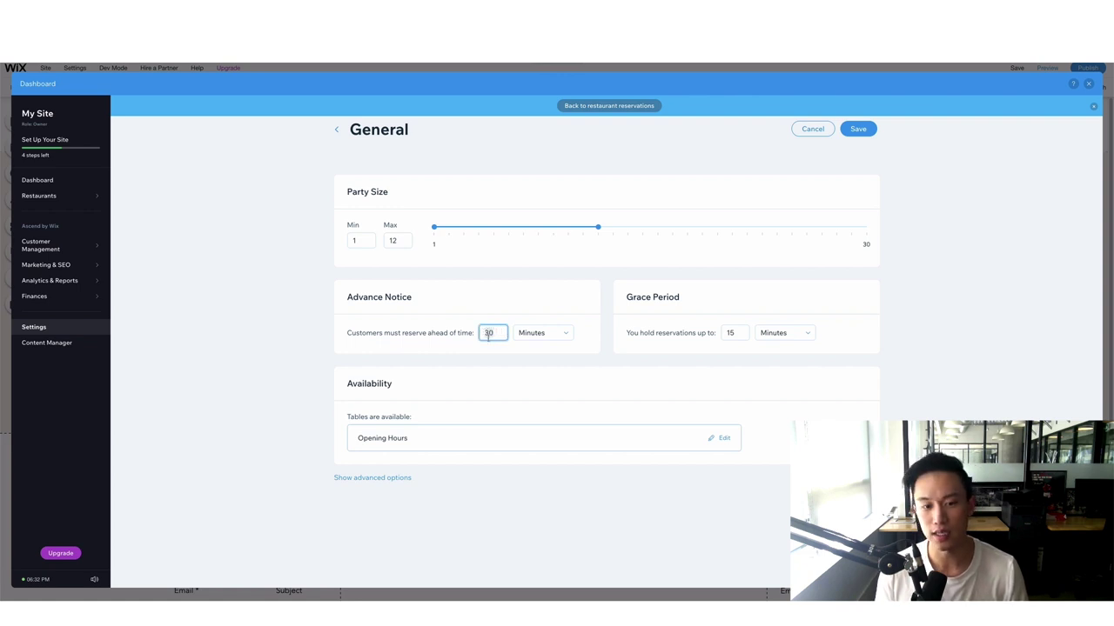
text(24)
click(561, 332)
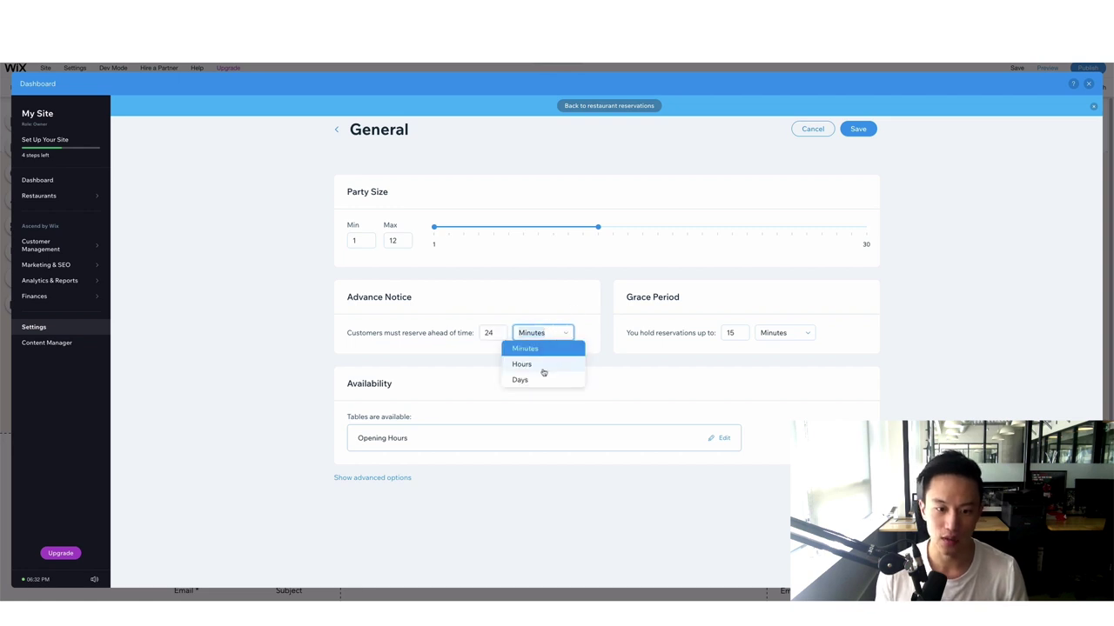
click(543, 374)
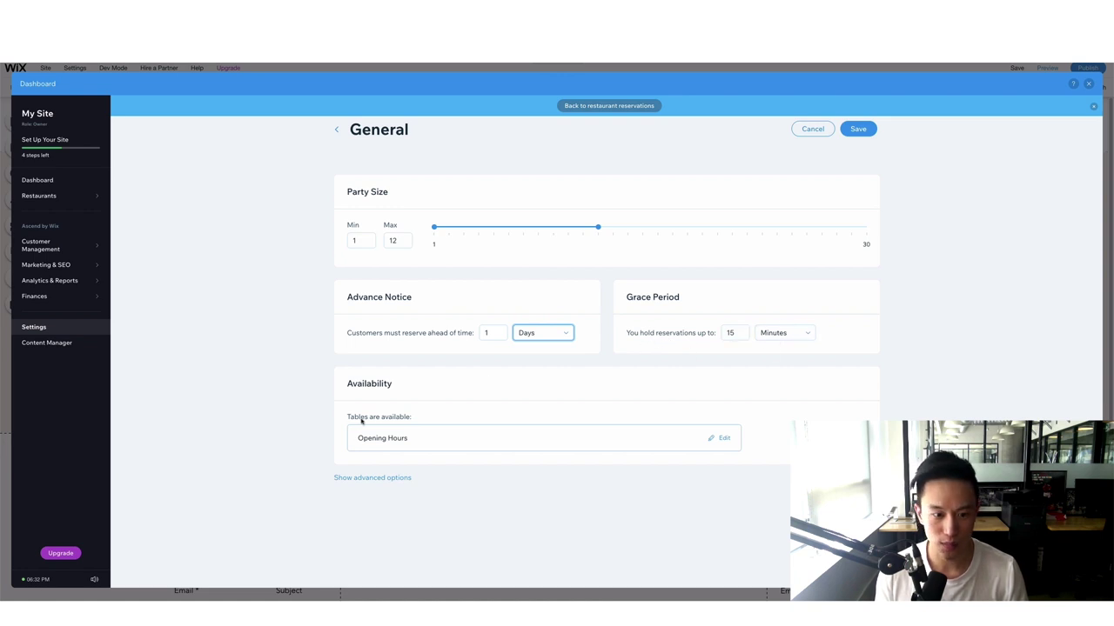
Step: Switch the table availability to custom hours and keep only Thursday, Friday and Saturday selected
click(434, 446)
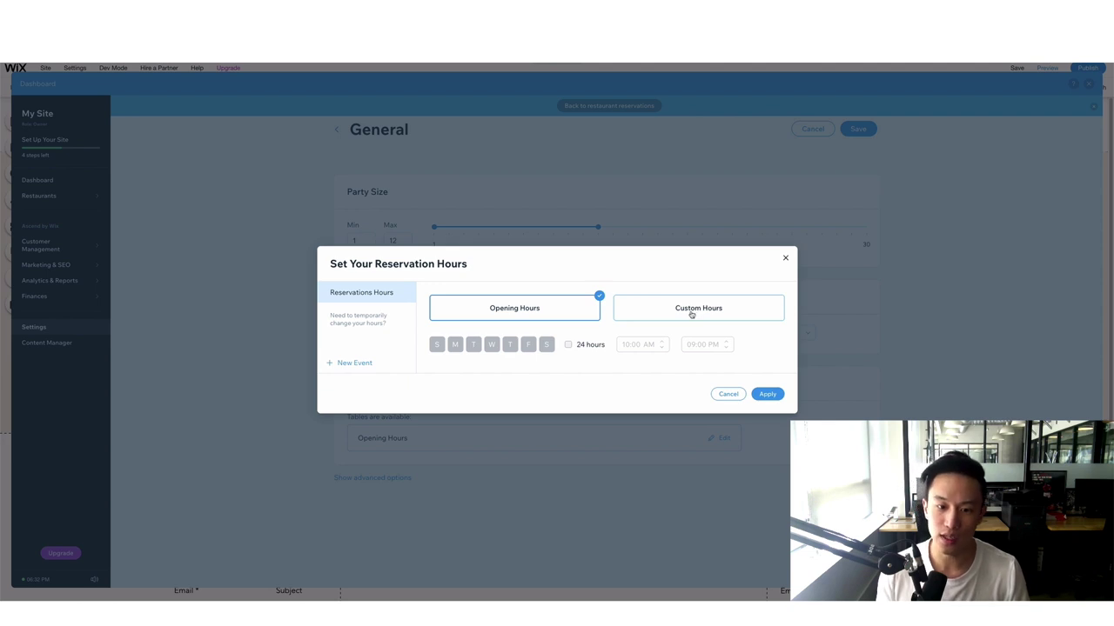
click(692, 313)
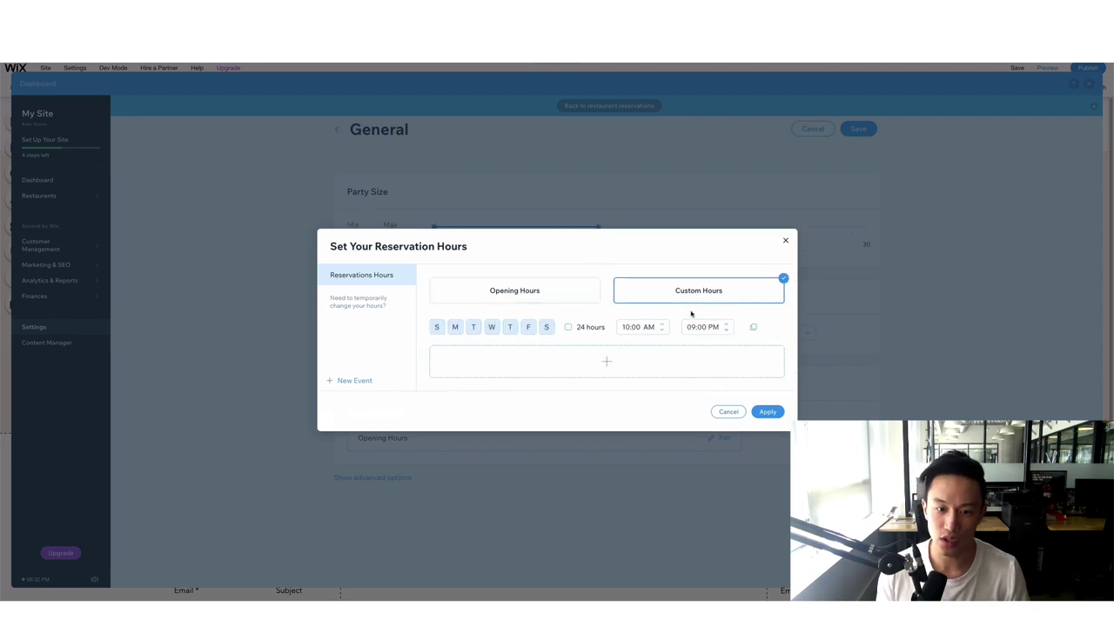
click(528, 328)
click(546, 329)
click(490, 329)
click(472, 329)
click(454, 327)
click(510, 328)
click(527, 328)
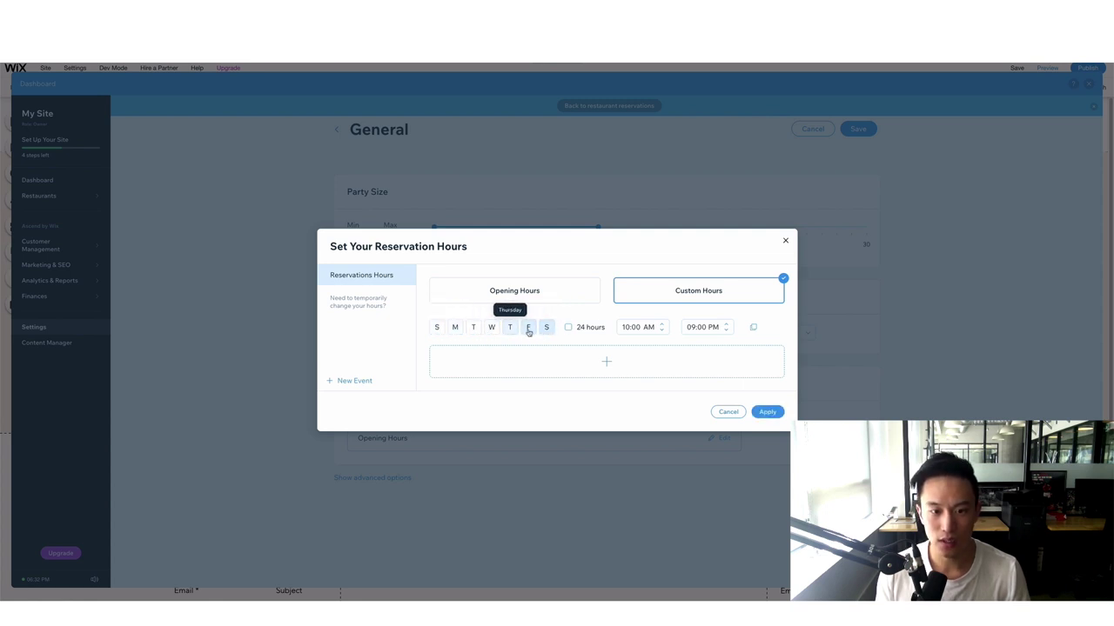
click(546, 327)
Step: Set the custom reservation hours to start at 06:00 PM, apply them and save the general settings
click(645, 331)
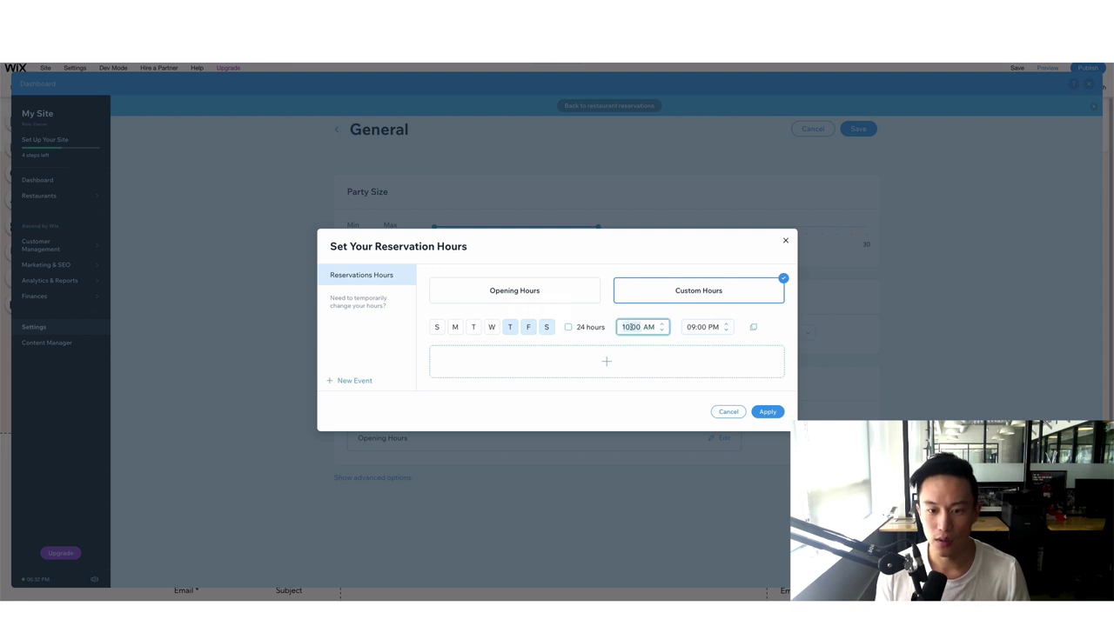
click(625, 327)
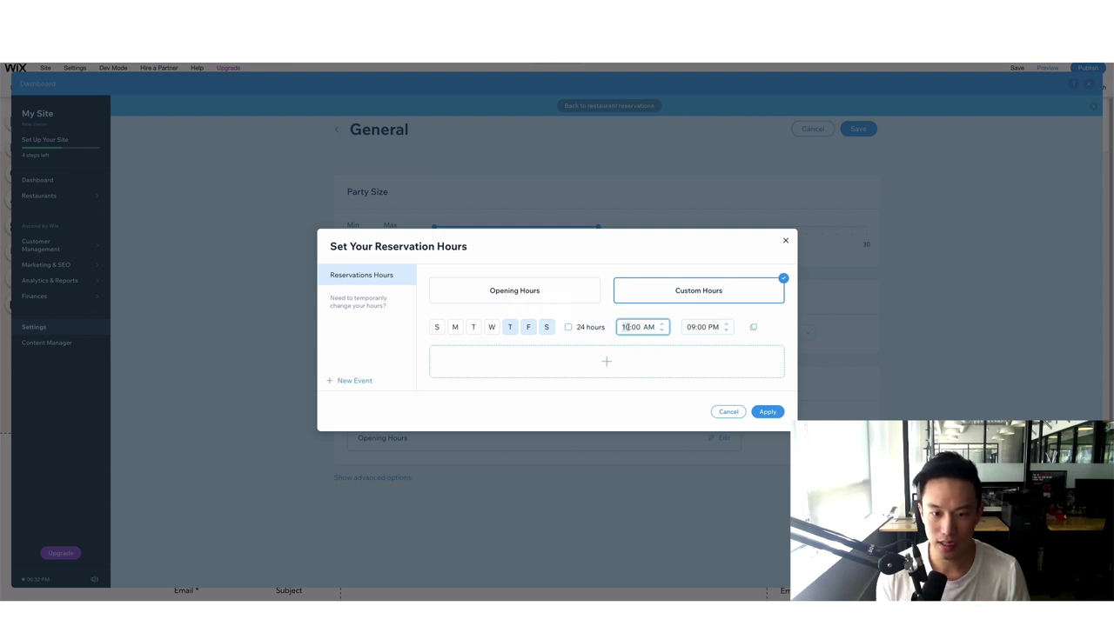
text(6)
key(Return)
click(648, 317)
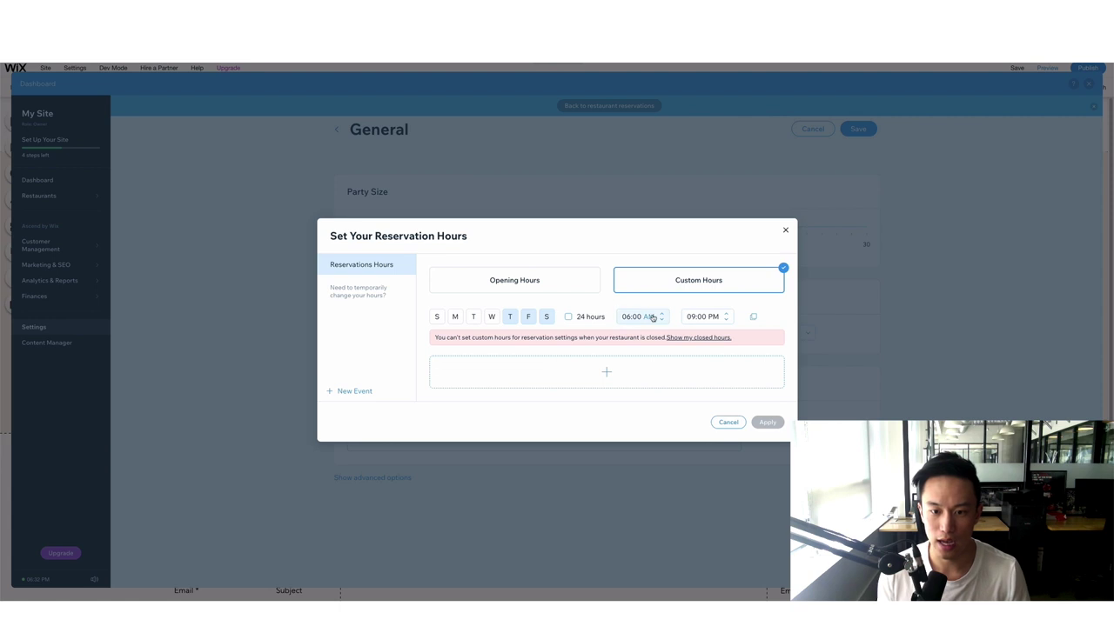
text(p)
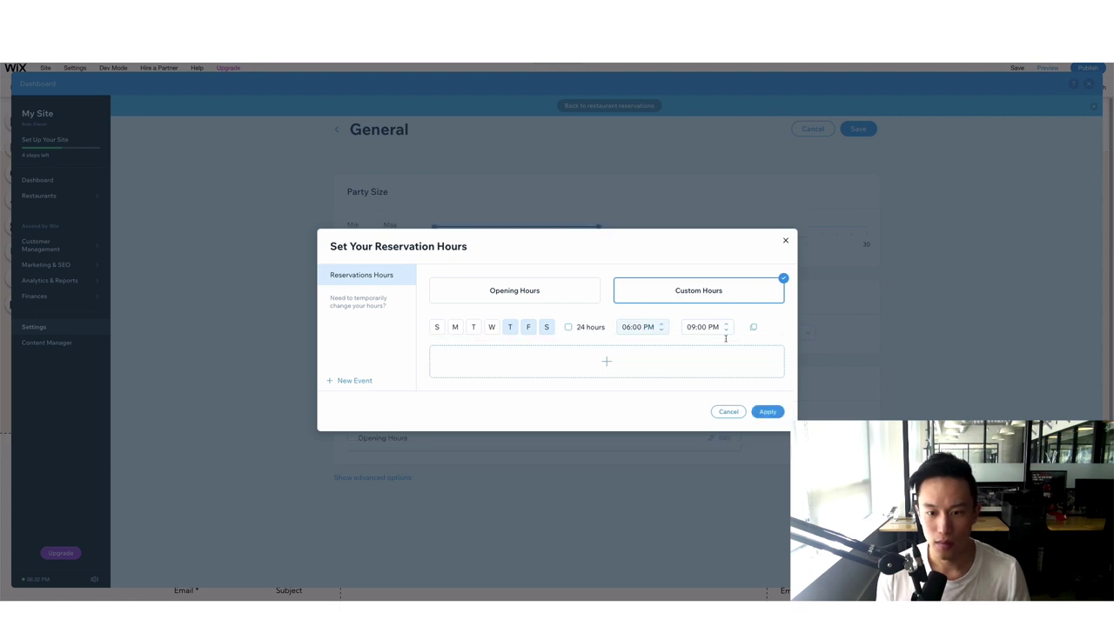
click(767, 412)
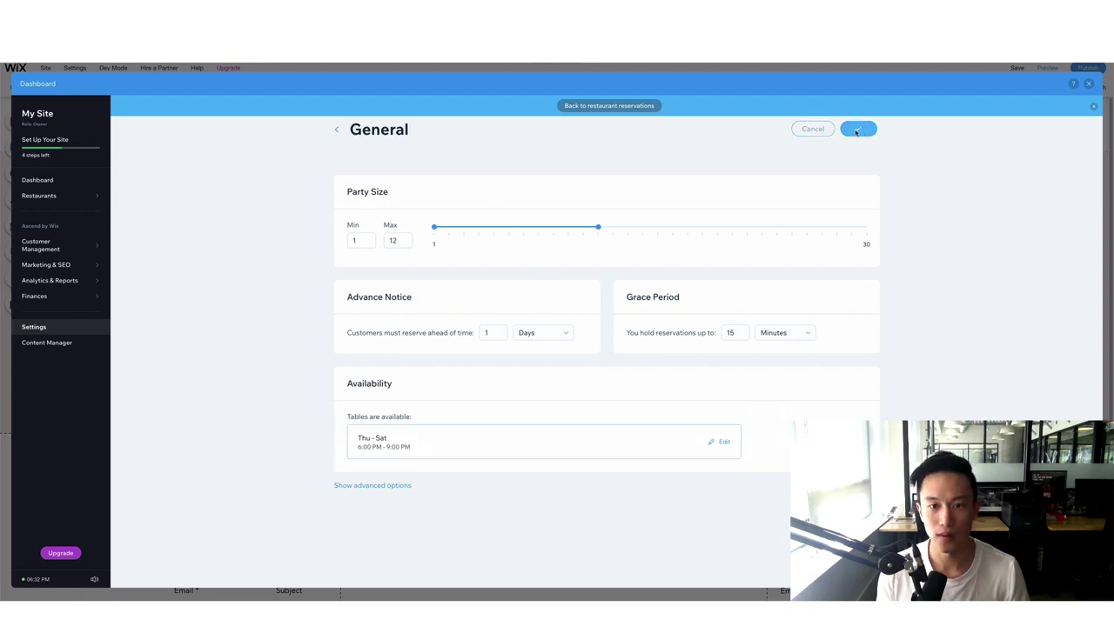
click(336, 130)
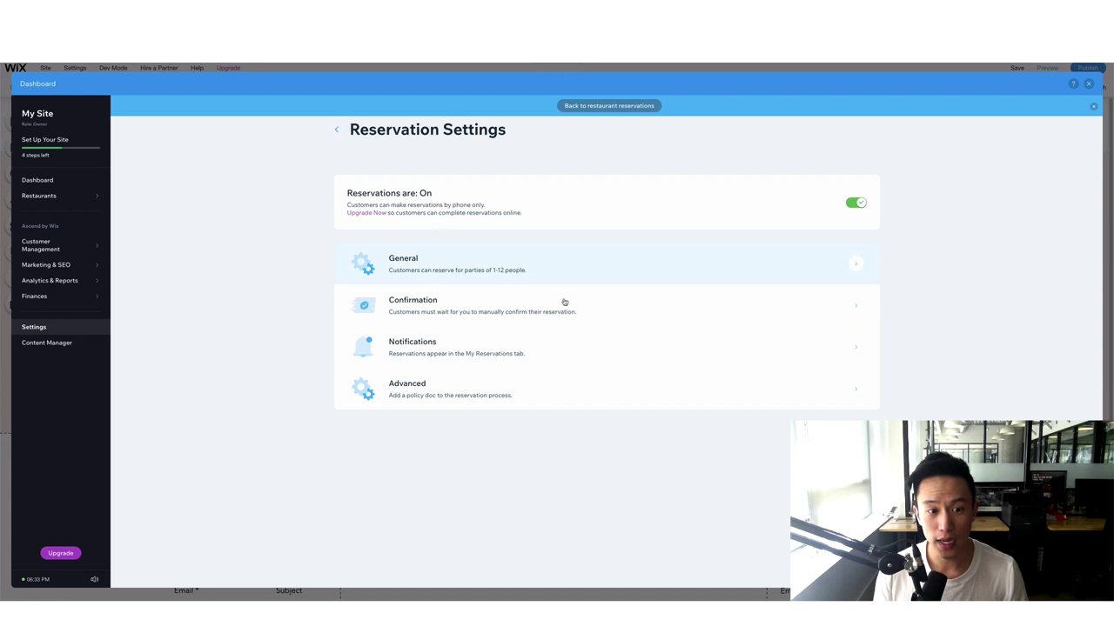
Step: Review the reservation confirmation and notification settings, then close the dashboard
click(428, 308)
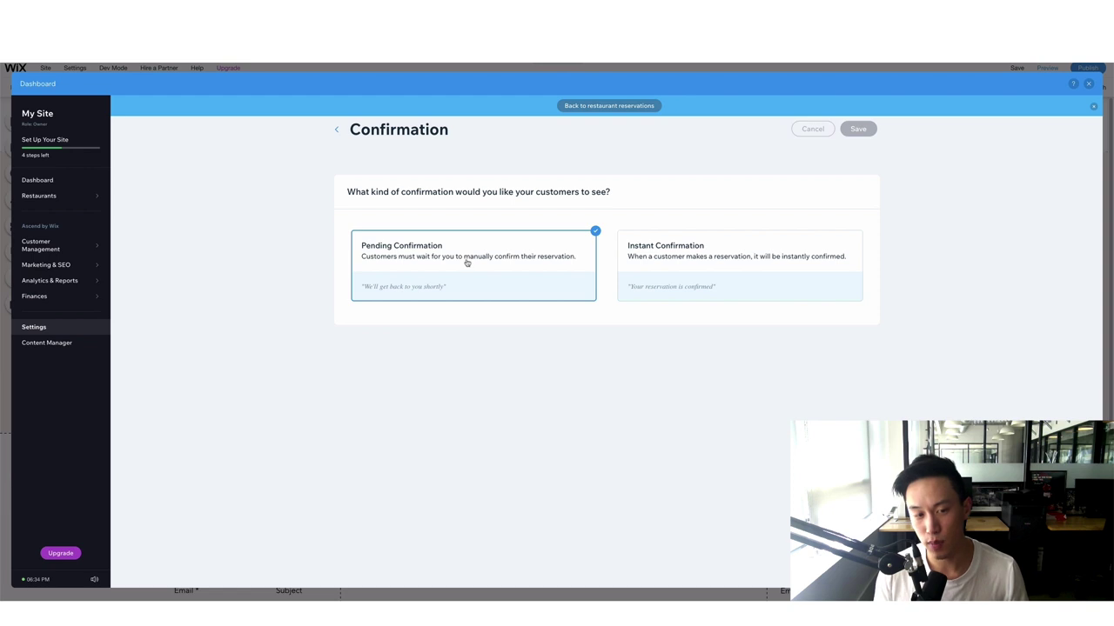
click(338, 133)
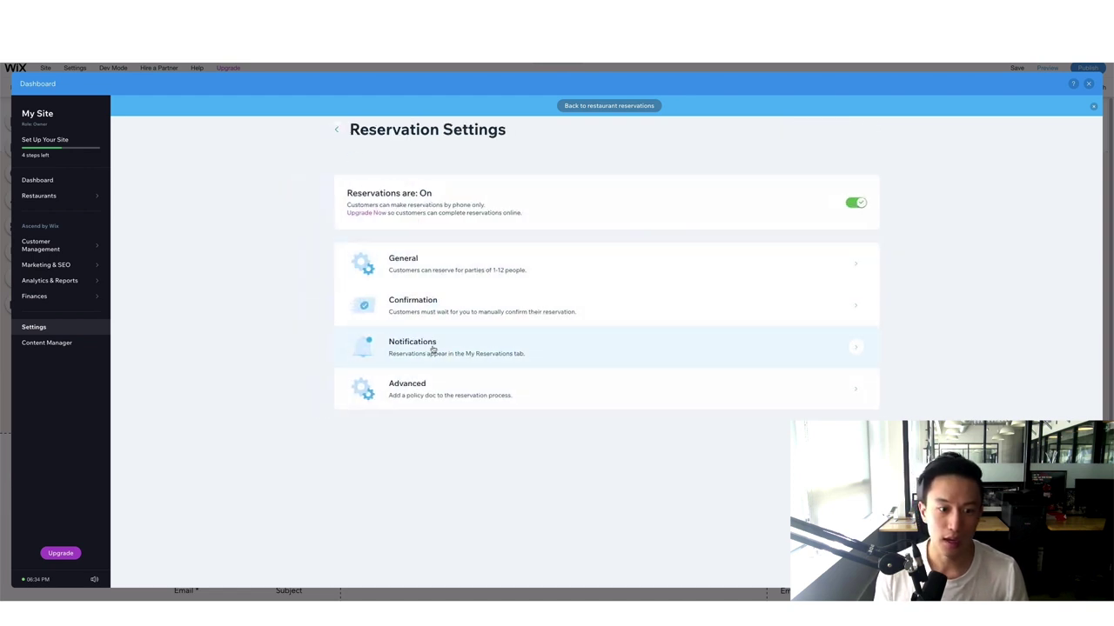
click(445, 355)
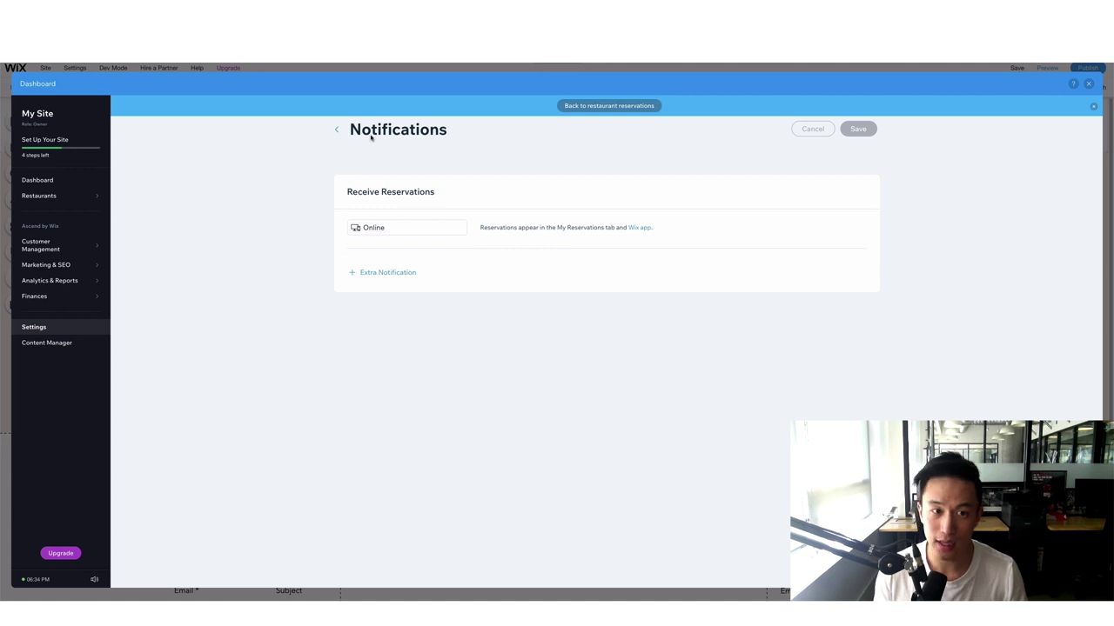
click(339, 133)
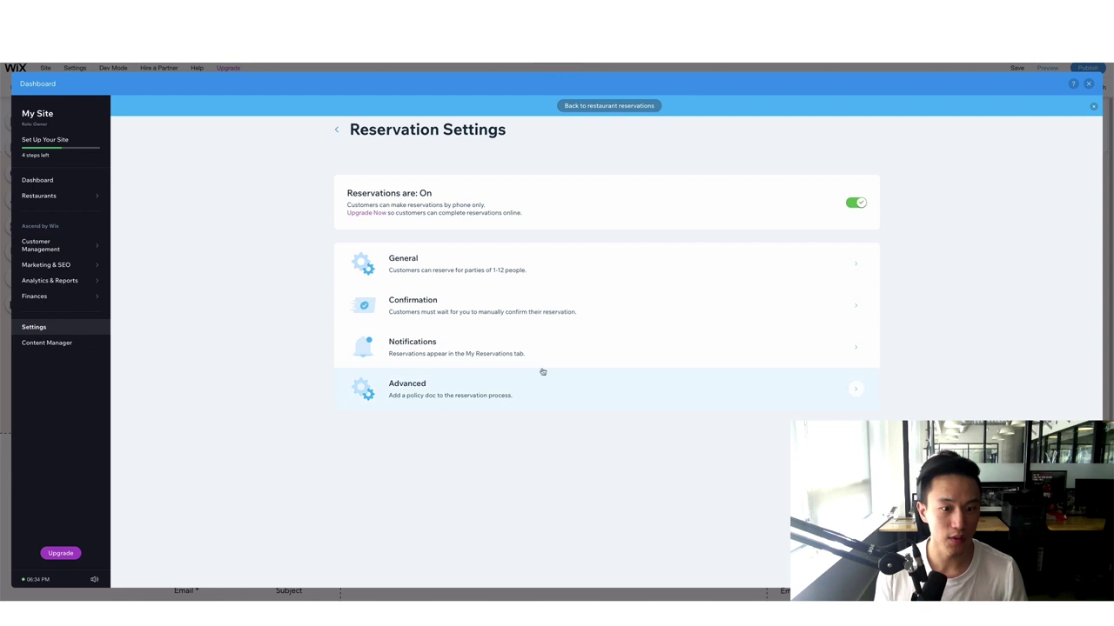
click(1089, 85)
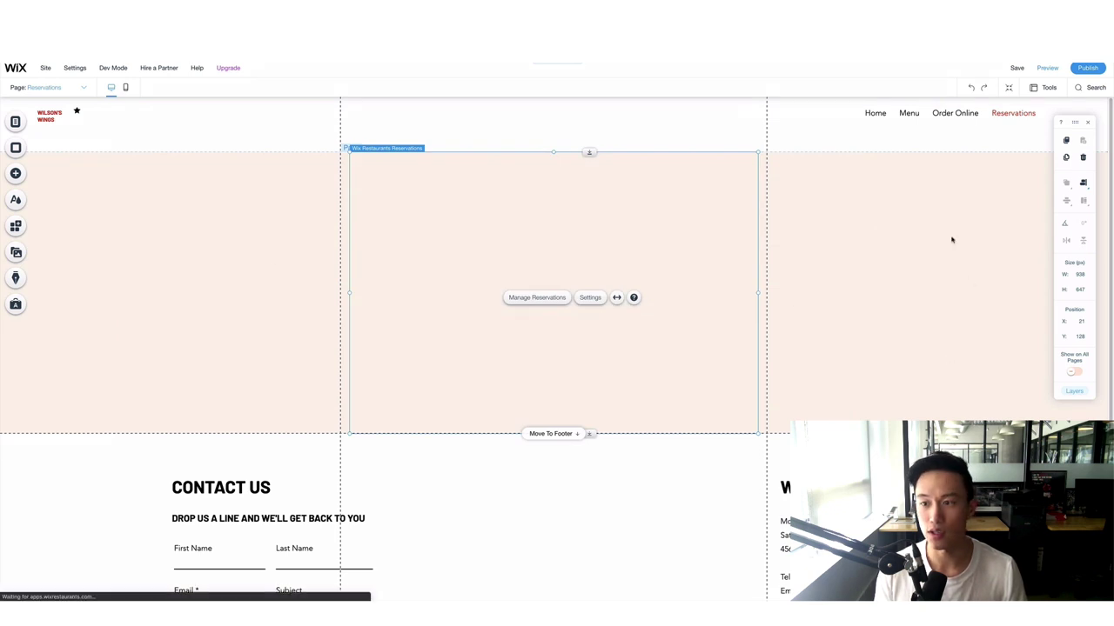
Step: Preview the site and check the Reservations, Order Online, Home and Menu pages through the header links
click(1049, 68)
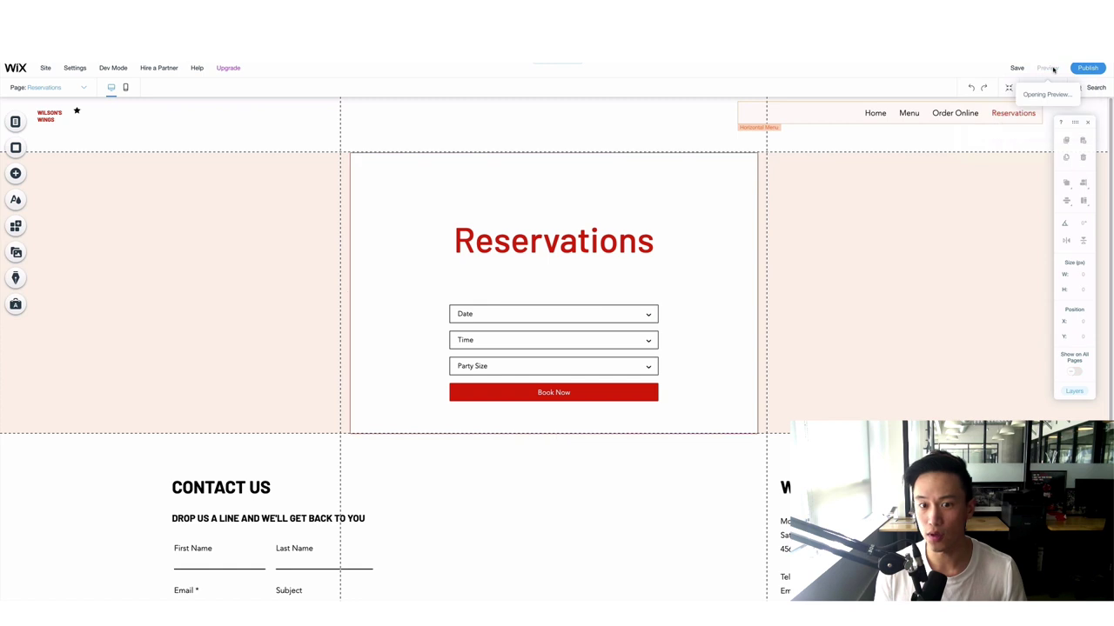
scroll(492, 288, down, 2)
scroll(496, 288, up, 2)
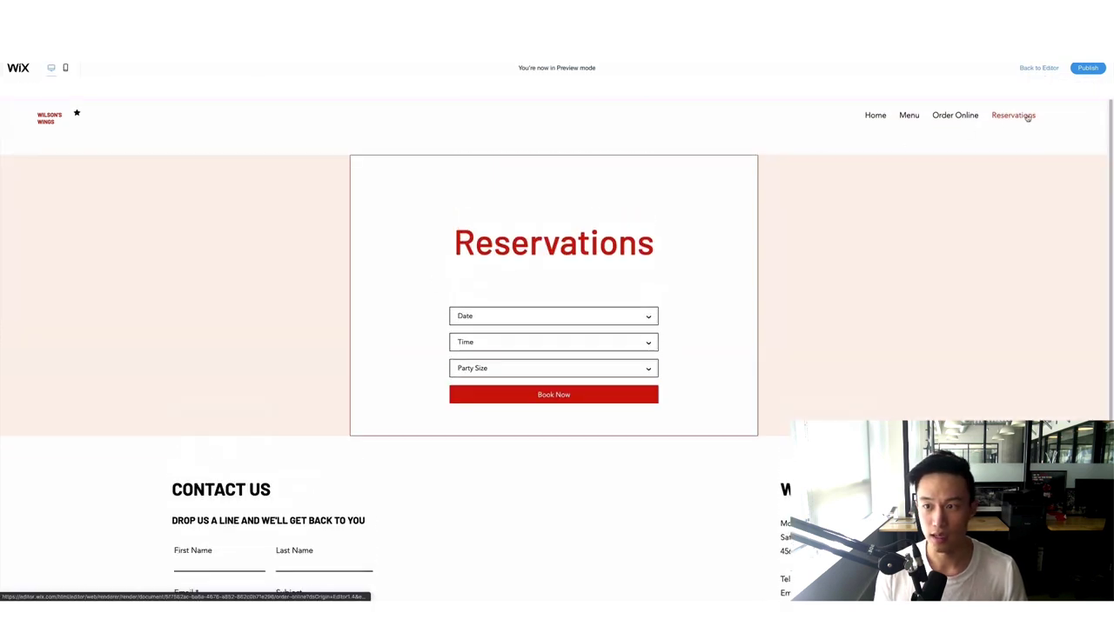
click(948, 119)
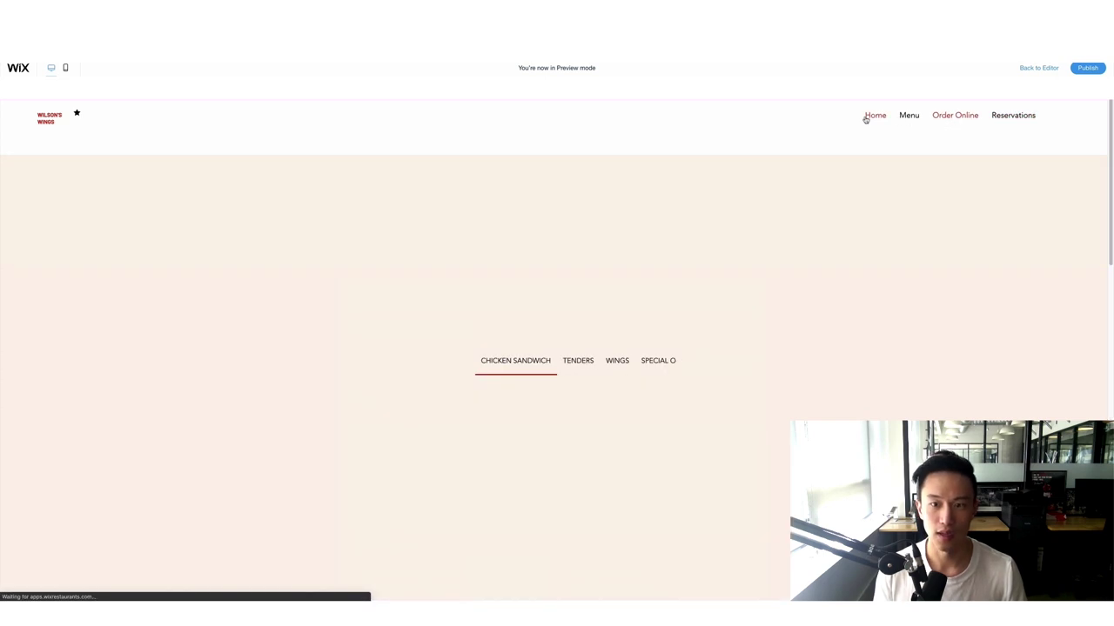
click(865, 120)
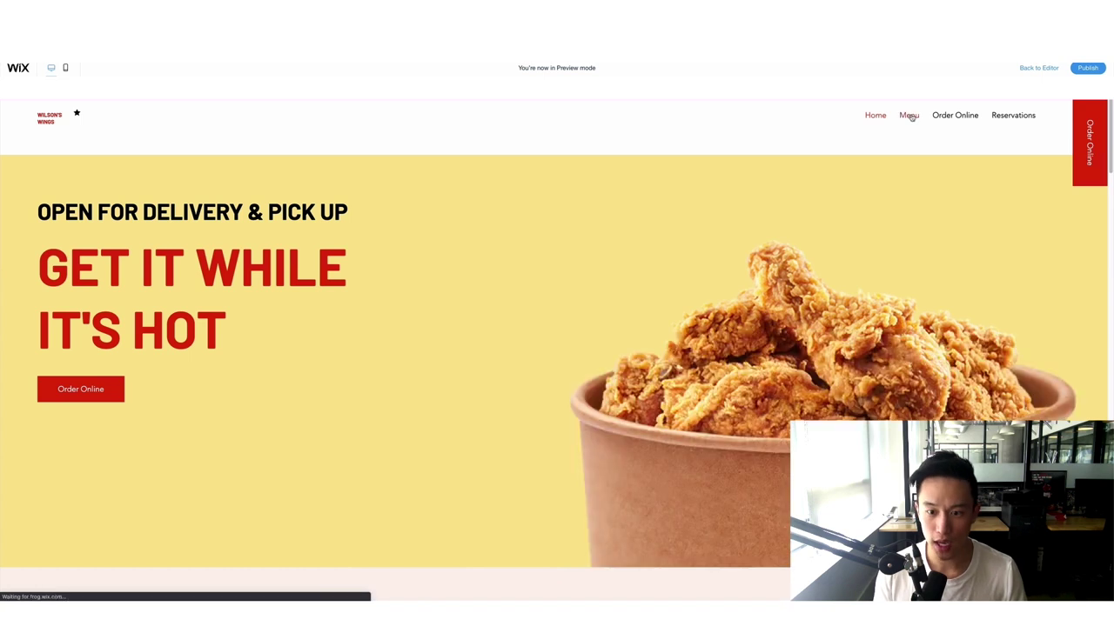
click(909, 116)
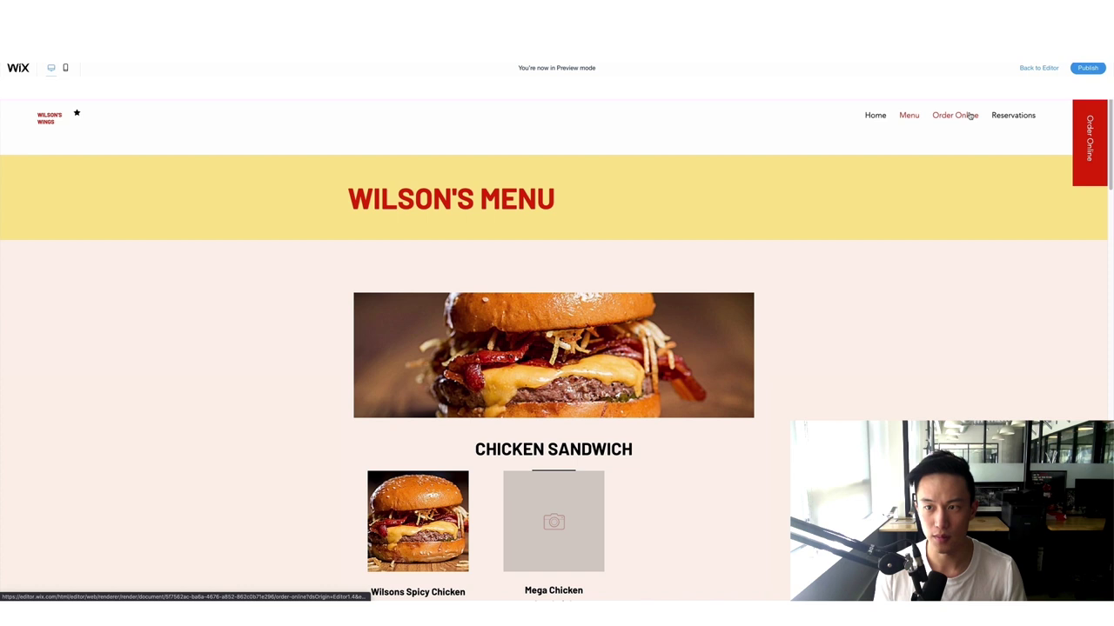
click(971, 116)
scroll(505, 349, down, 1)
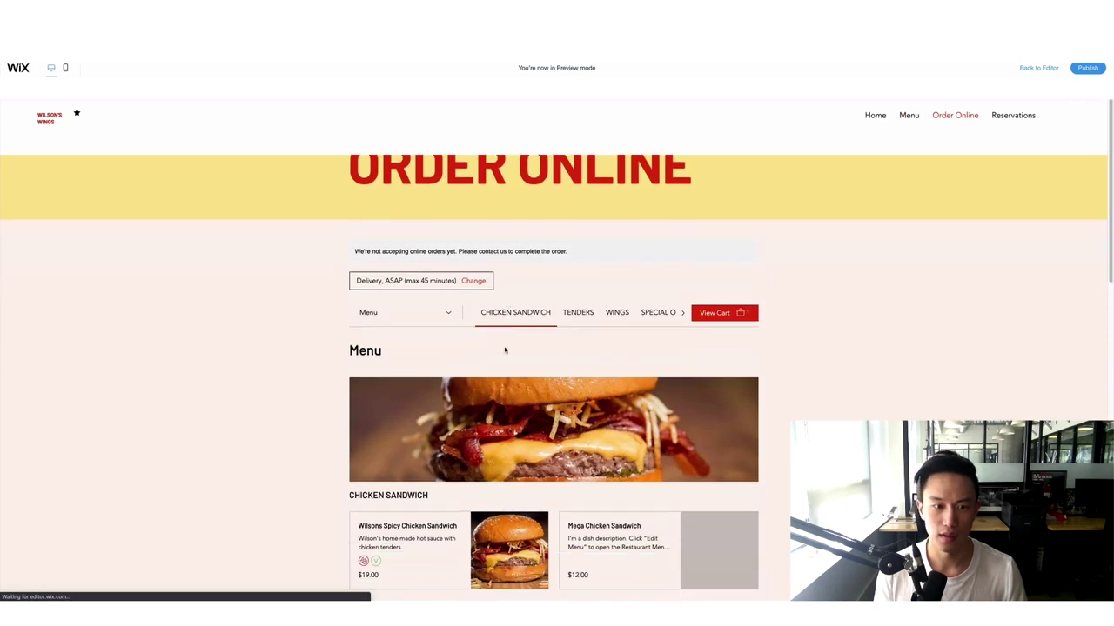
Step: Review the current order in the Order Online cart and close the cart
scroll(427, 281, down, 2)
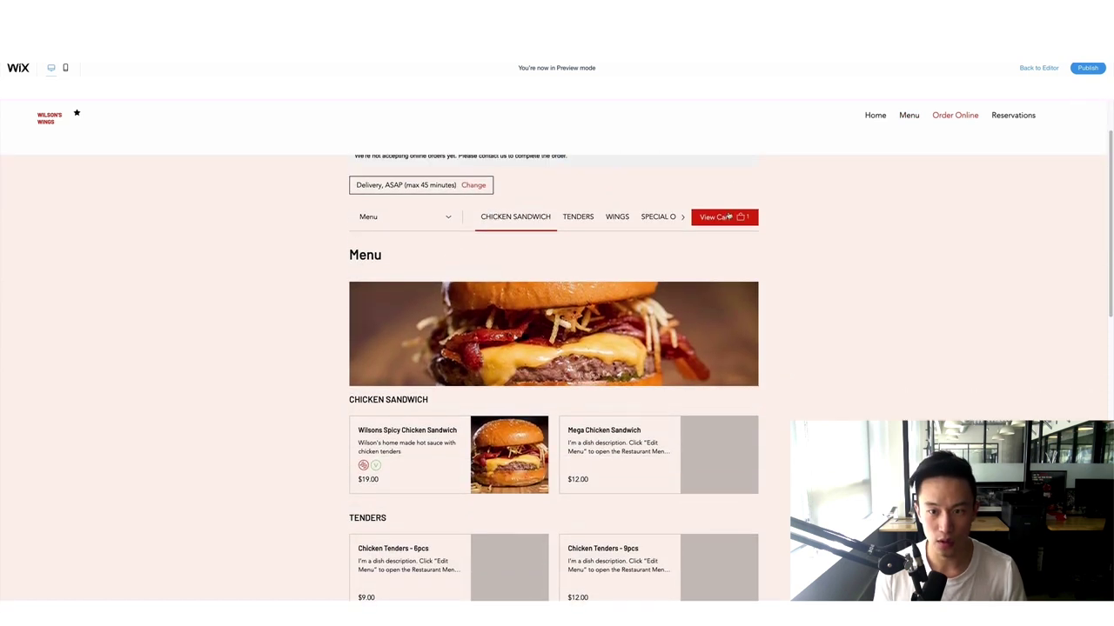
click(729, 217)
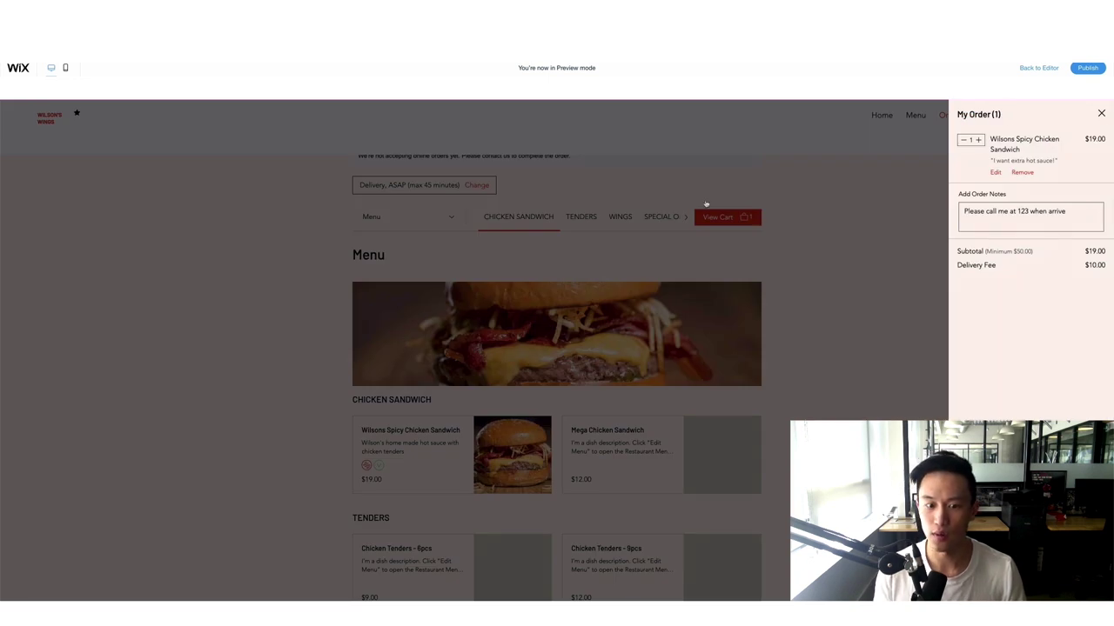
click(706, 204)
Step: Add the Mega Chicken Sandwich to the order, check the updated cart and close it
click(646, 465)
click(567, 420)
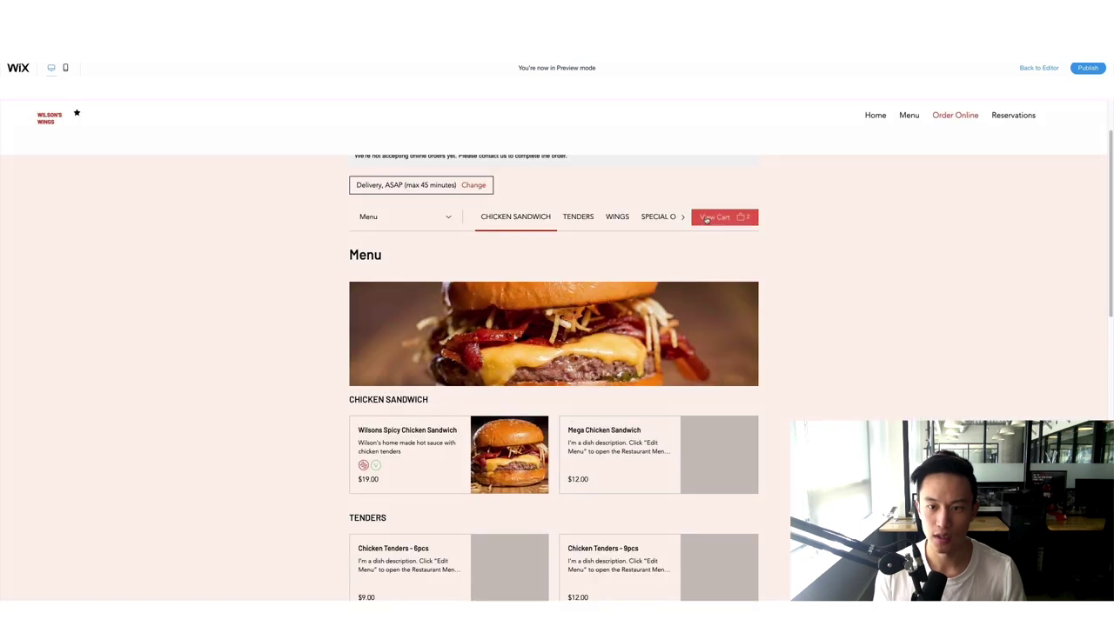
click(722, 216)
click(1101, 114)
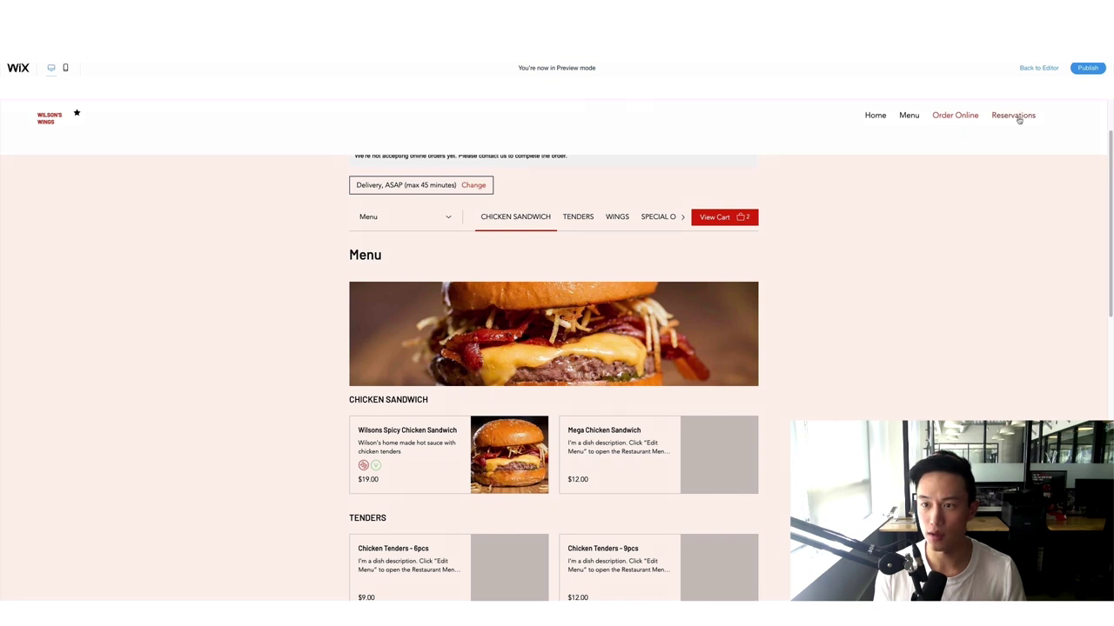
Step: Go to the Reservations page and choose Mar 25, 2021 as the booking date
click(1016, 120)
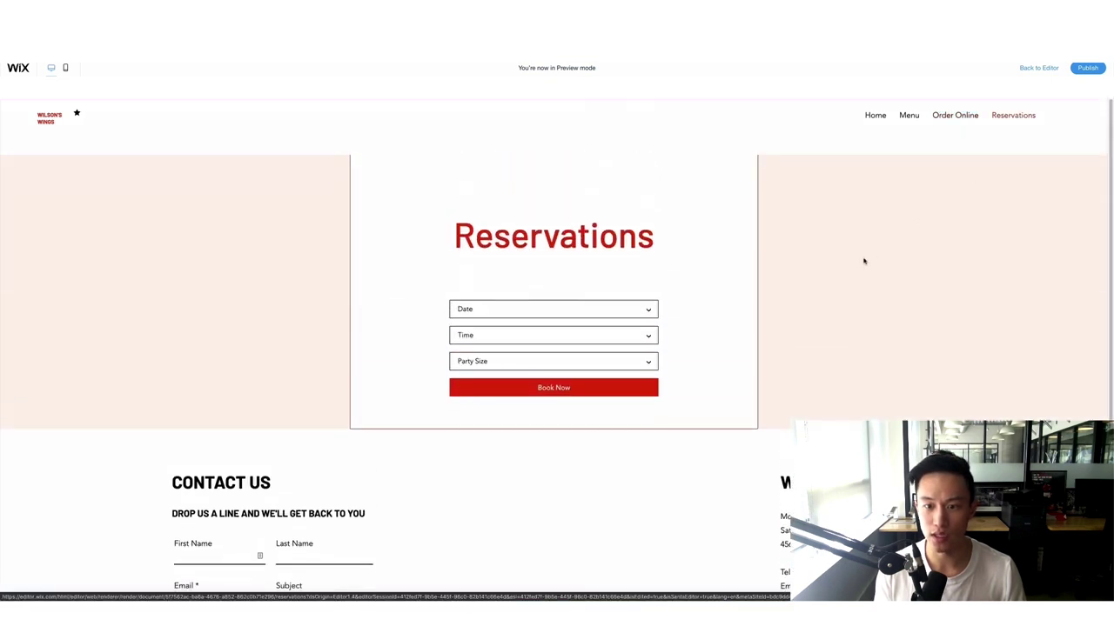
click(576, 316)
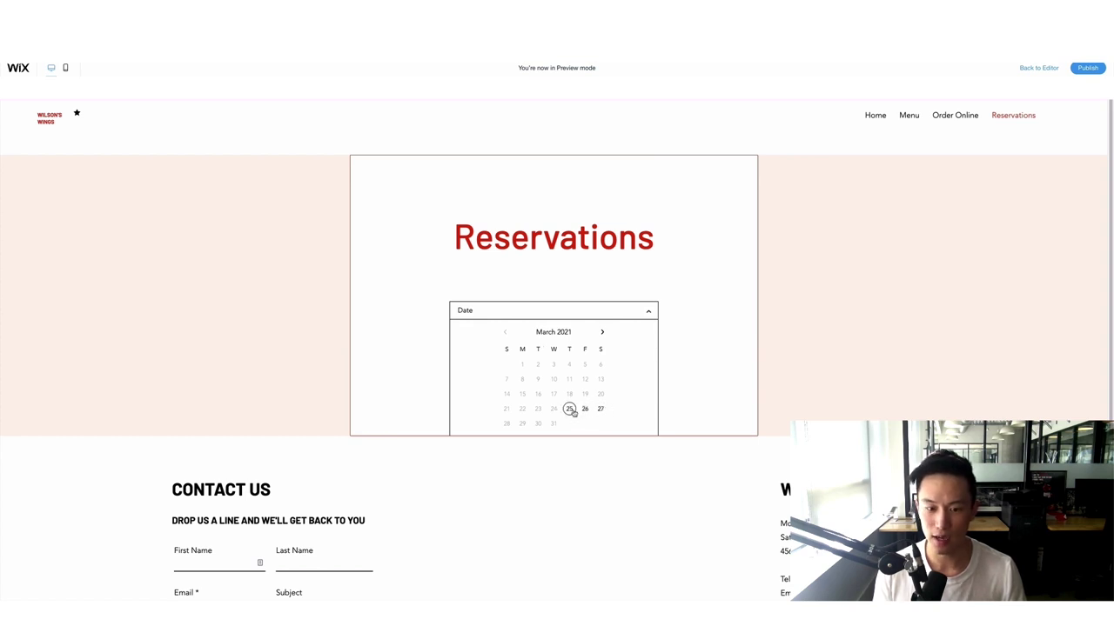
click(571, 408)
Step: Look through the reservation times offered for the chosen date and close the list without selecting one
click(520, 350)
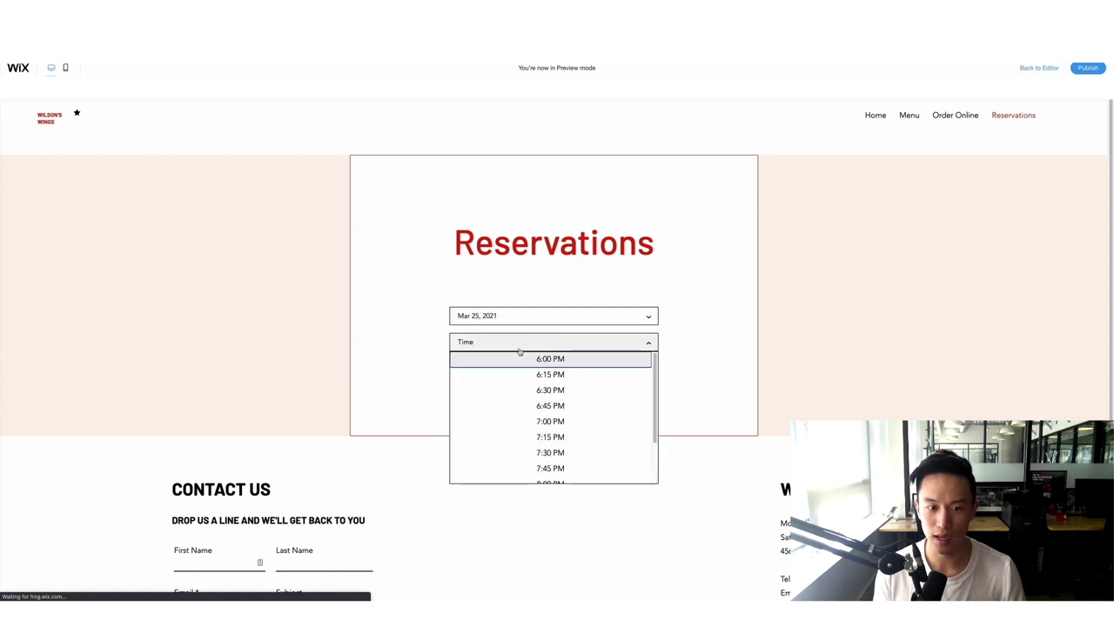
scroll(557, 365, down, 2)
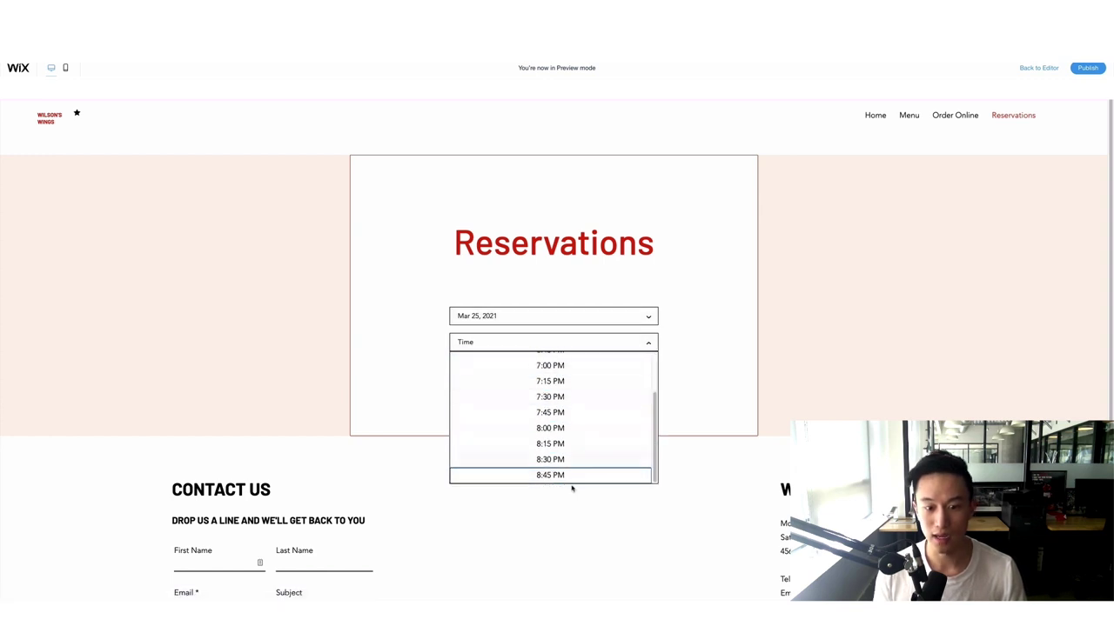
scroll(582, 405, down, 1)
click(591, 335)
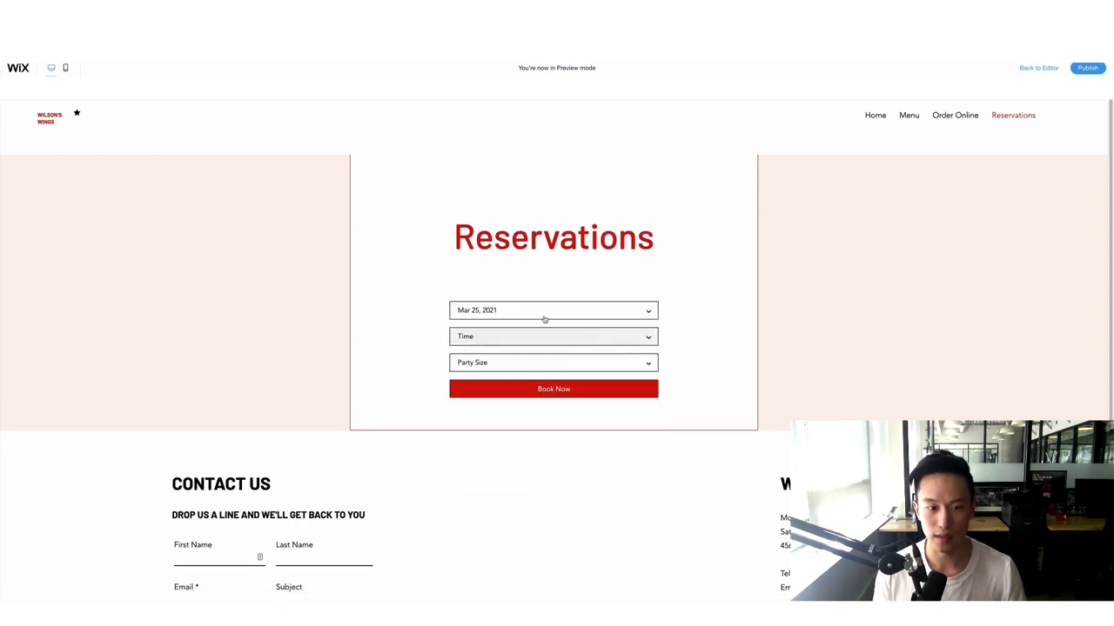
Step: Check the available party sizes in the reservation form and set the party size to 2 people
click(530, 362)
scroll(586, 423, down, 2)
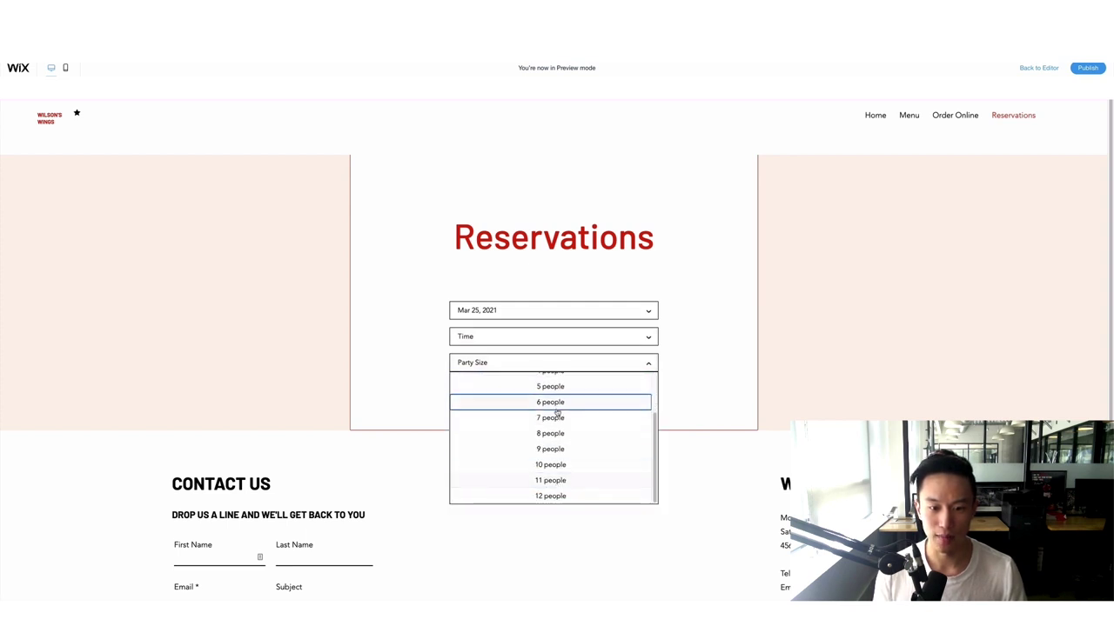
click(736, 386)
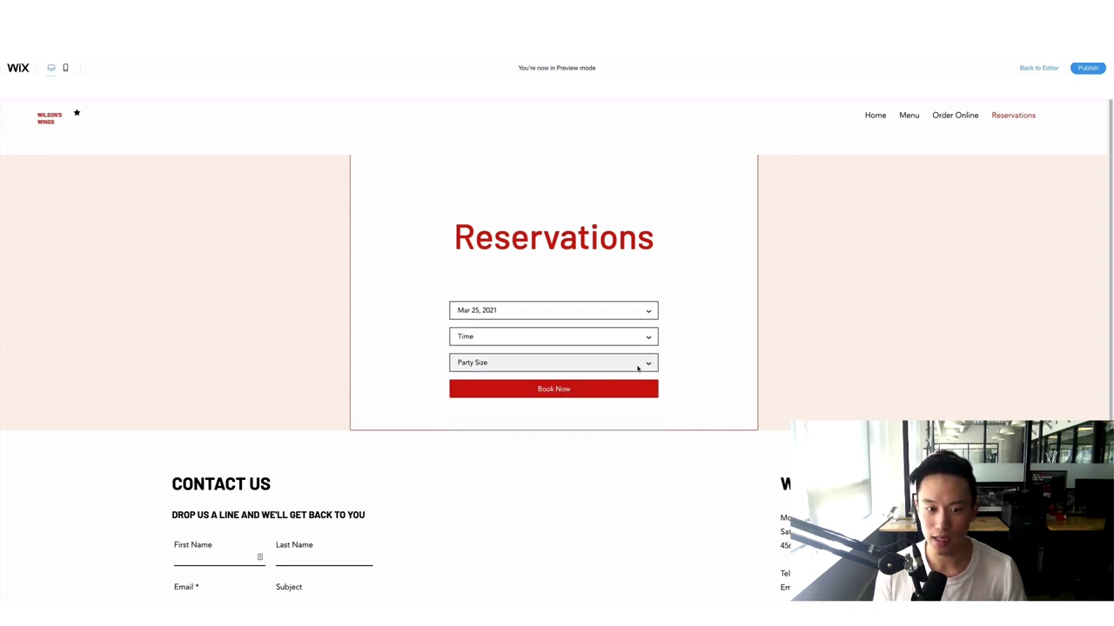
click(581, 366)
click(581, 394)
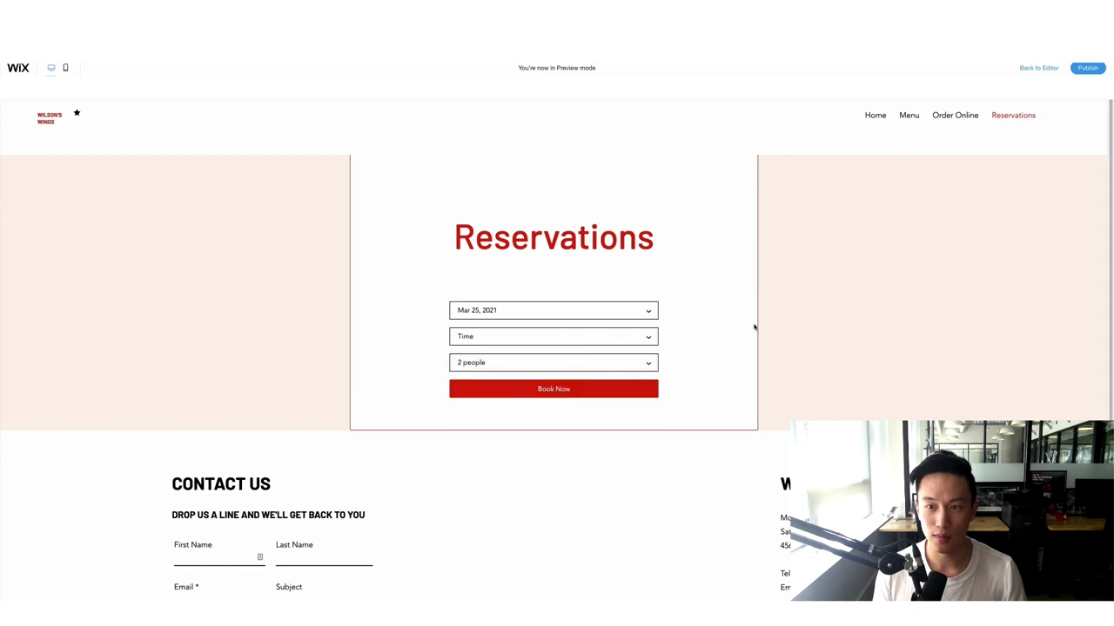